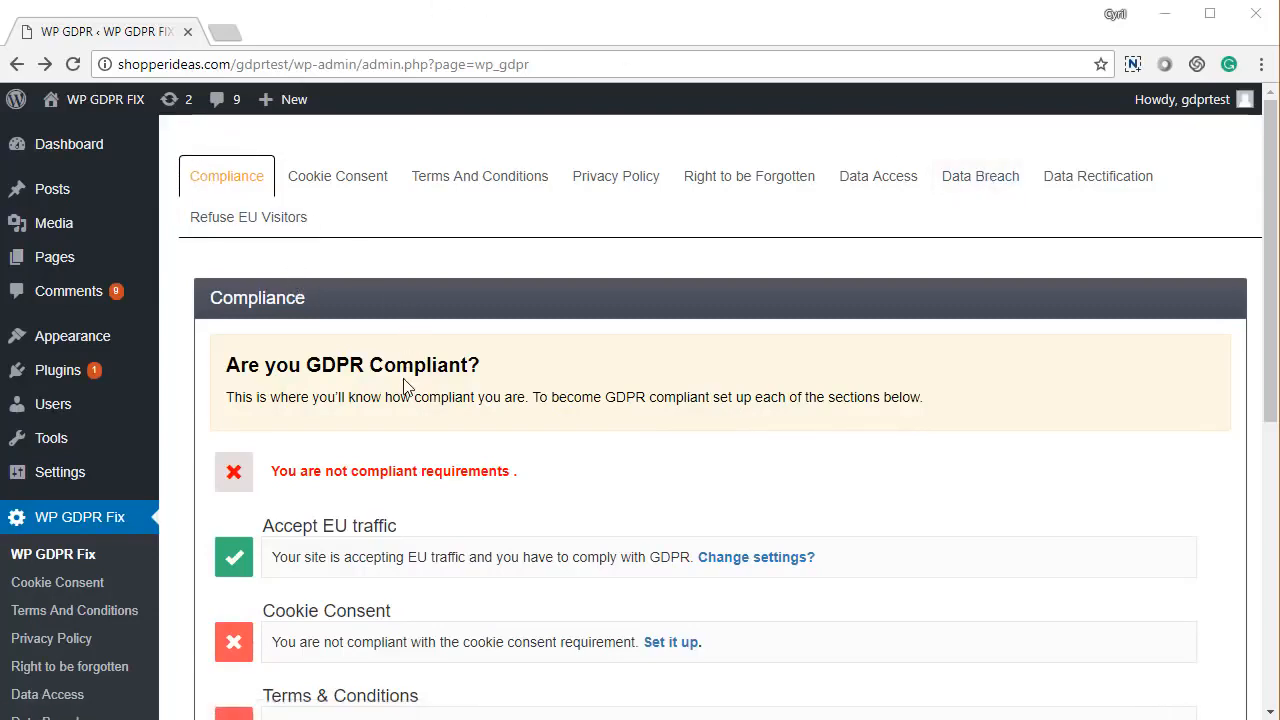
# - Review the lower compliance requirements, highlighting the Data Breach Notification row
pyautogui.scroll(-1, 405, 386)
pyautogui.scroll(-3, 405, 386)
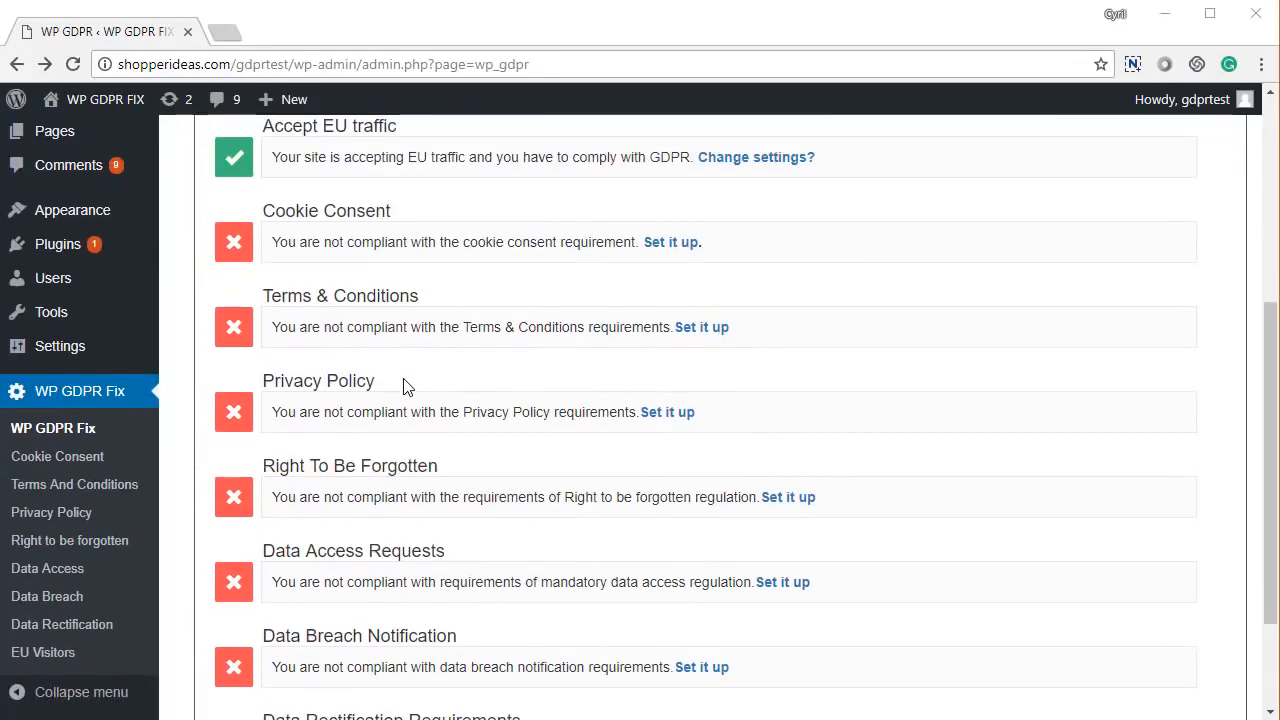
pyautogui.scroll(-1, 405, 386)
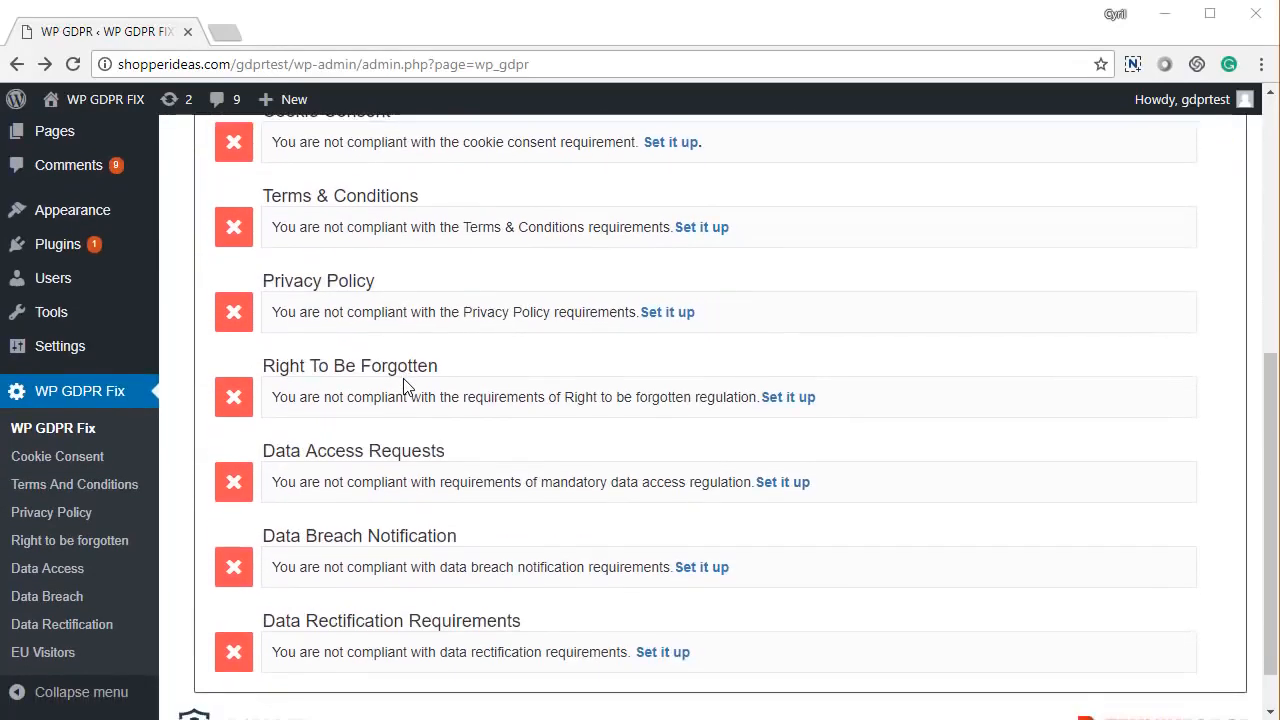
pyautogui.scroll(-1, 405, 386)
pyautogui.scroll(5, 405, 386)
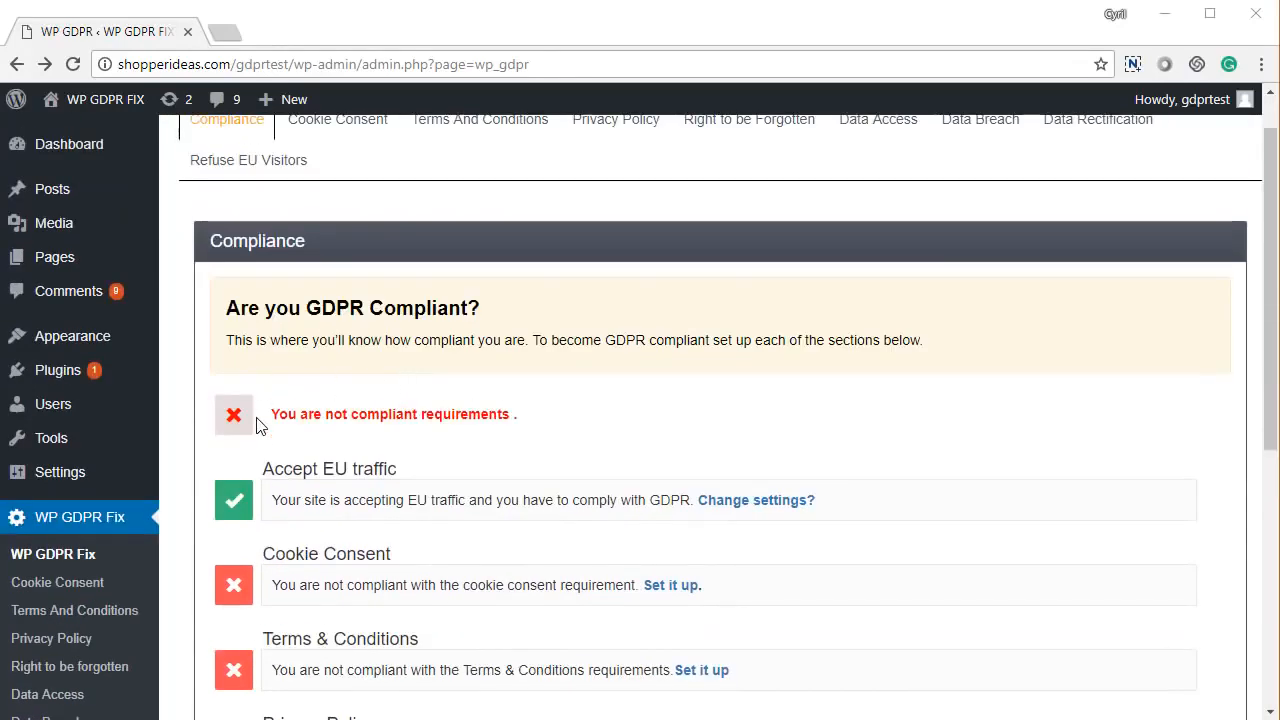
pyautogui.scroll(-1, 285, 508)
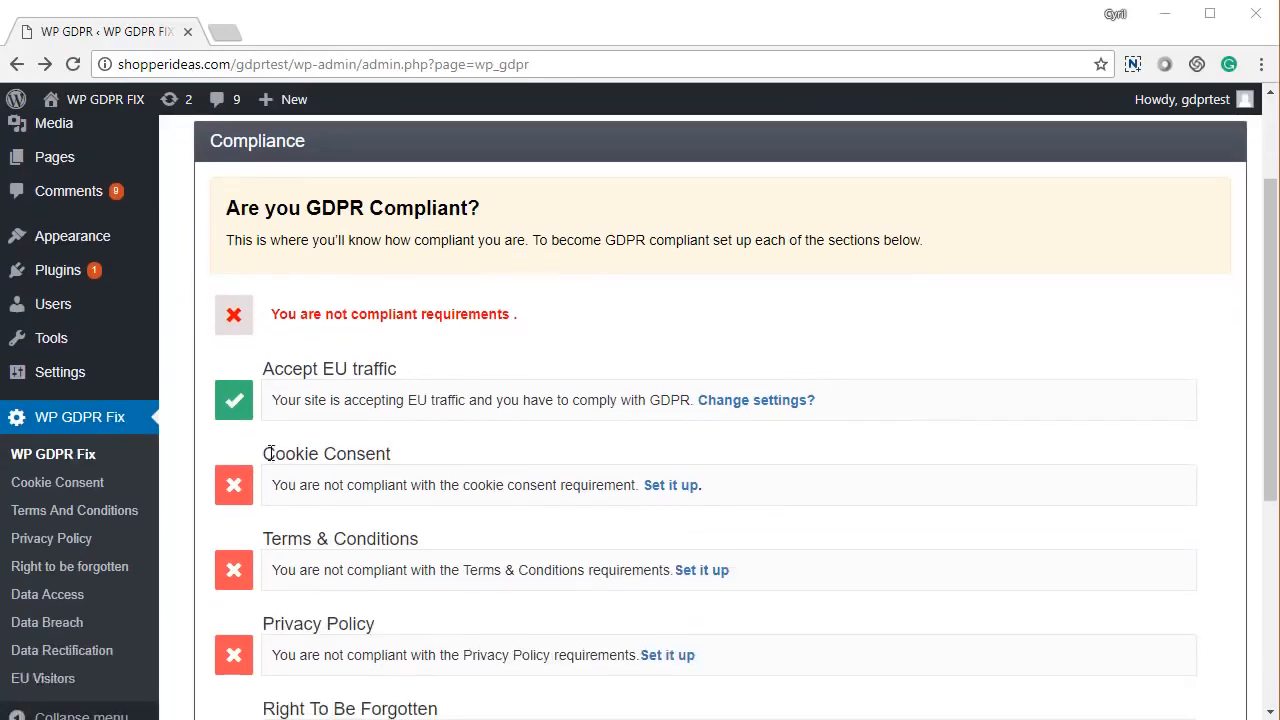
pyautogui.scroll(-1, 314, 520)
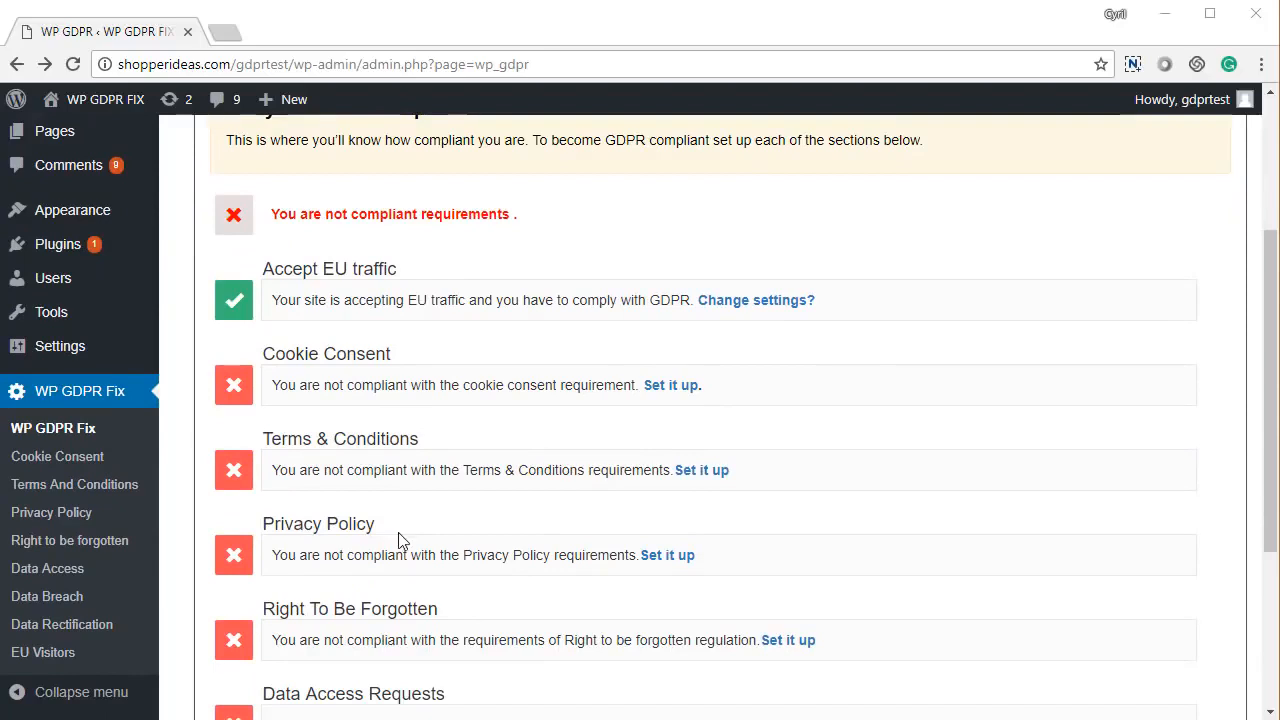
pyautogui.scroll(-3, 378, 522)
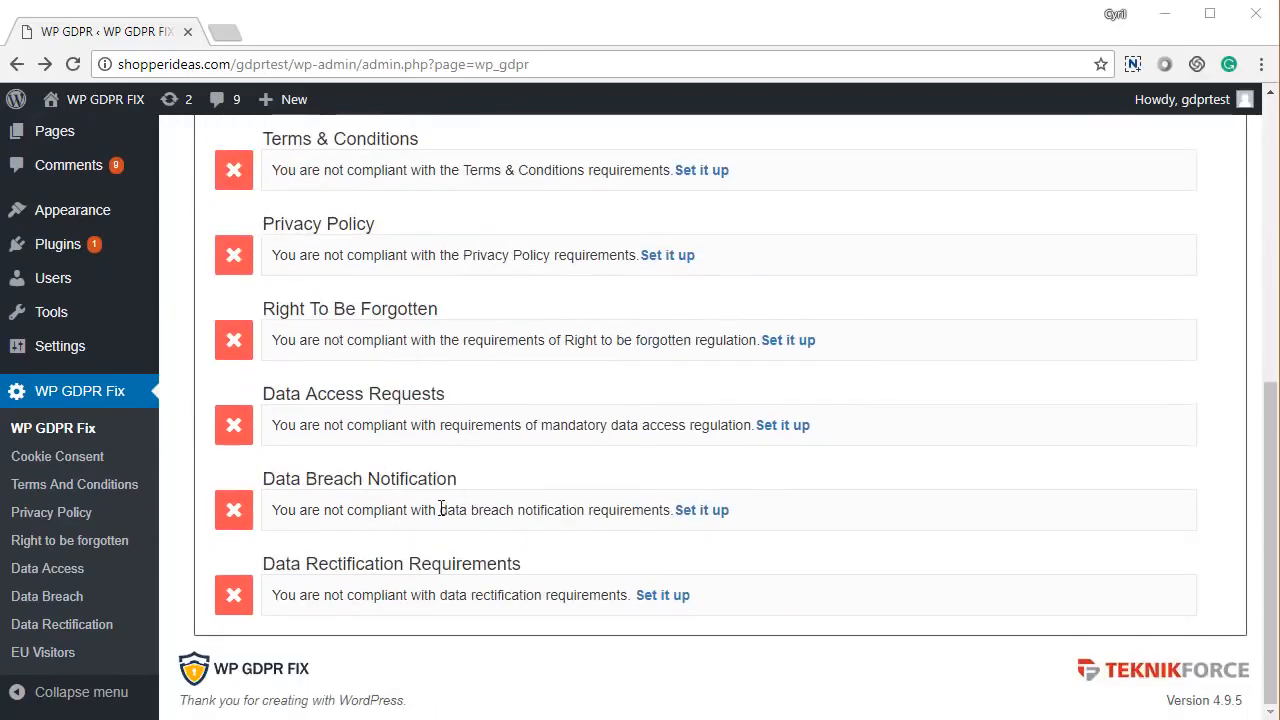
pyautogui.moveTo(298, 480); pyautogui.dragTo(480, 508)
pyautogui.click(345, 562)
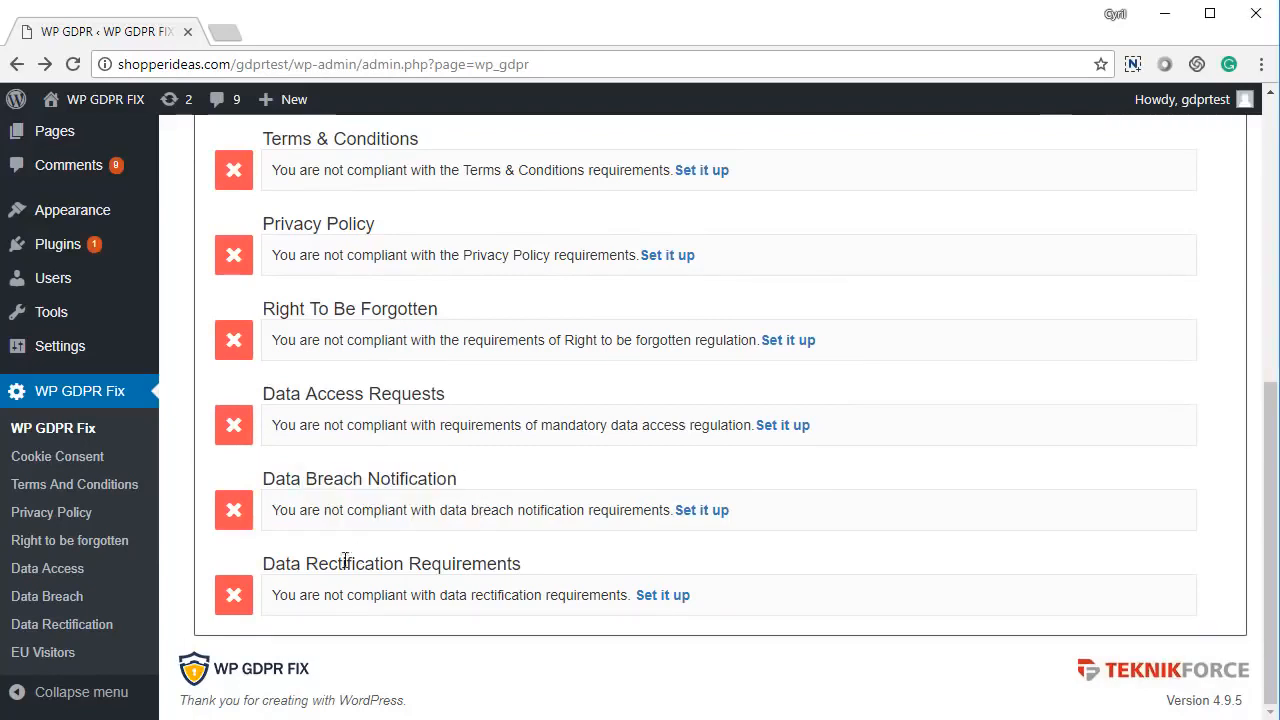
pyautogui.moveTo(345, 562); pyautogui.dragTo(507, 545)
# - Scroll back up past the Accept EU traffic row and open the Cookie Consent settings
pyautogui.scroll(3, 505, 543)
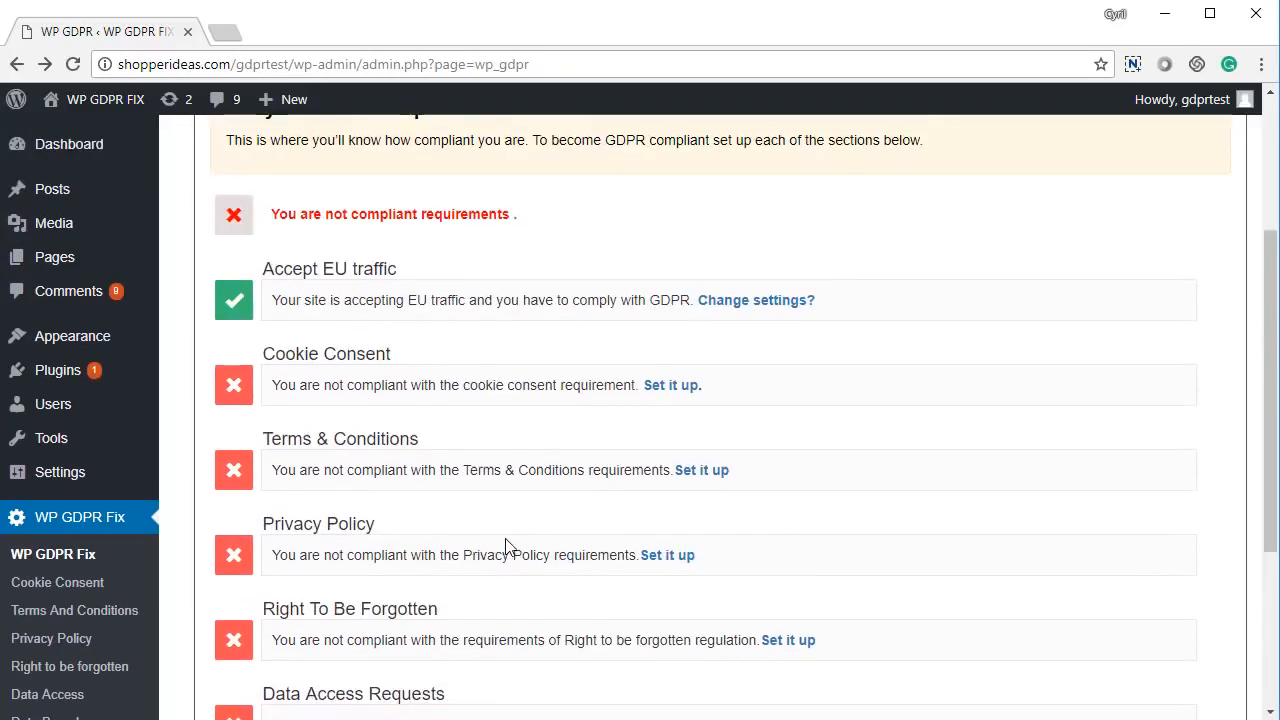
pyautogui.scroll(1, 505, 545)
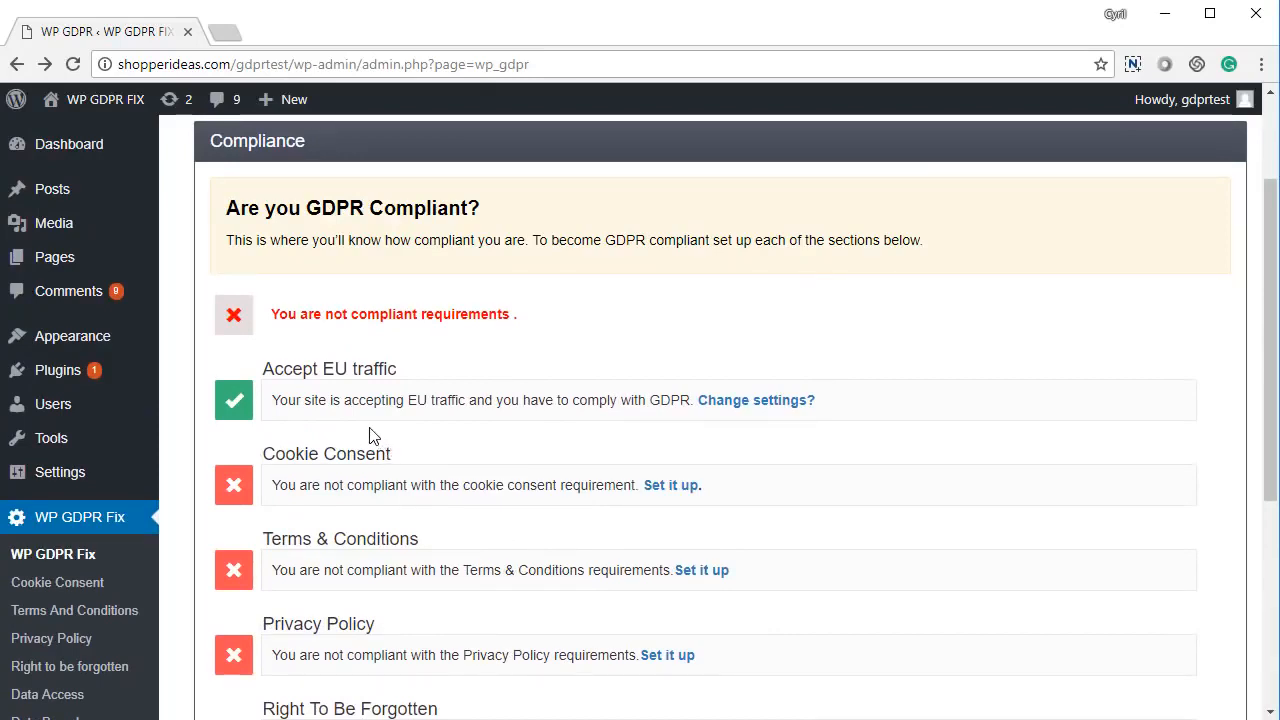
pyautogui.scroll(1, 350, 440)
pyautogui.moveTo(274, 468); pyautogui.dragTo(383, 470)
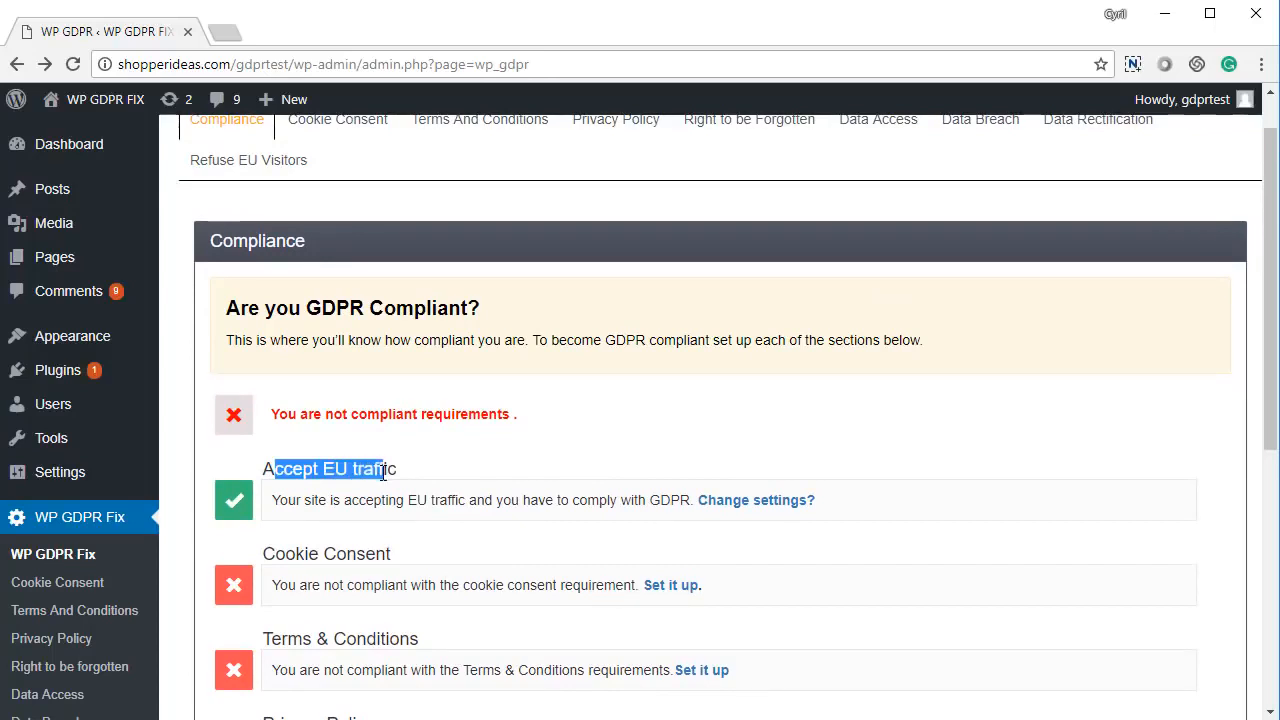
pyautogui.click(382, 470)
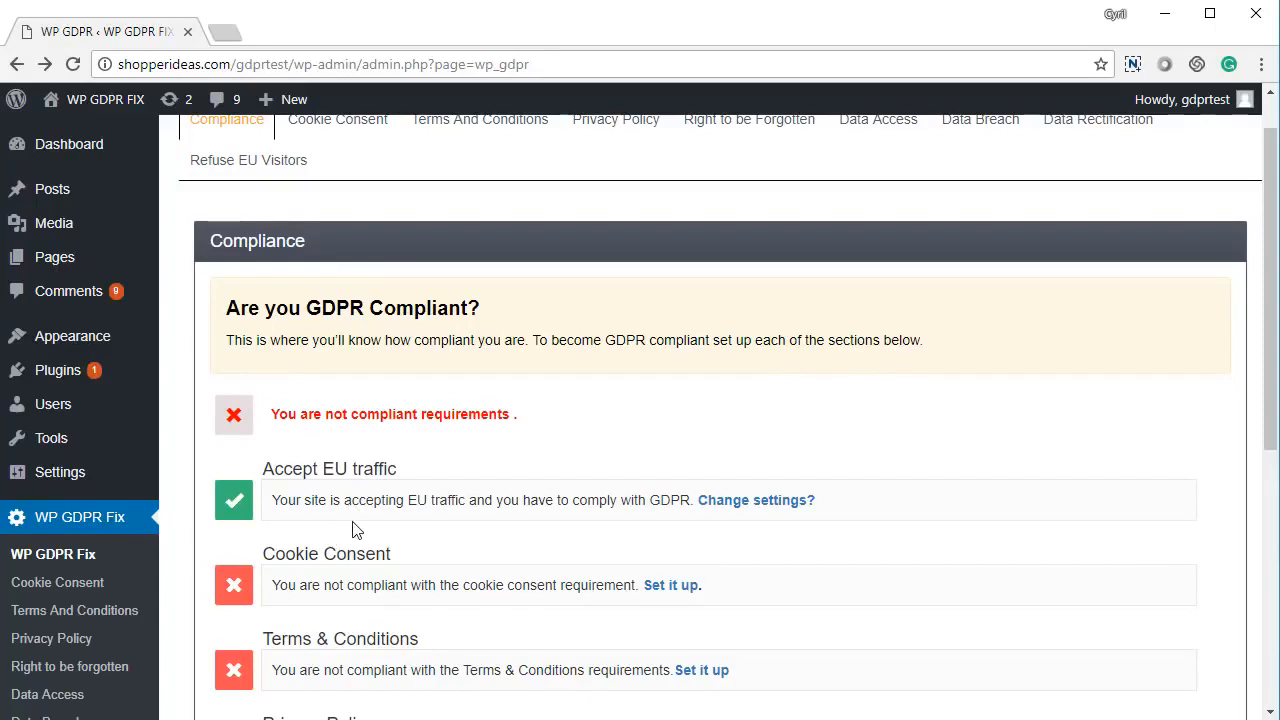
pyautogui.scroll(1, 354, 531)
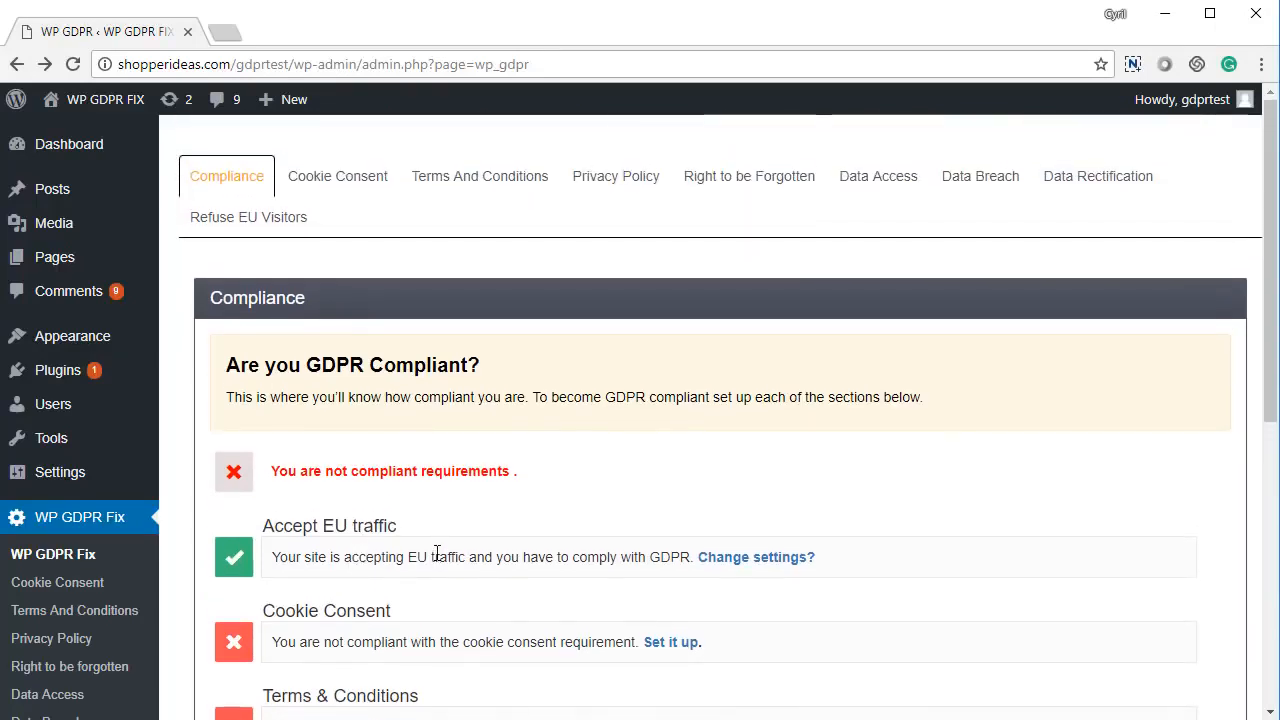
pyautogui.click(672, 642)
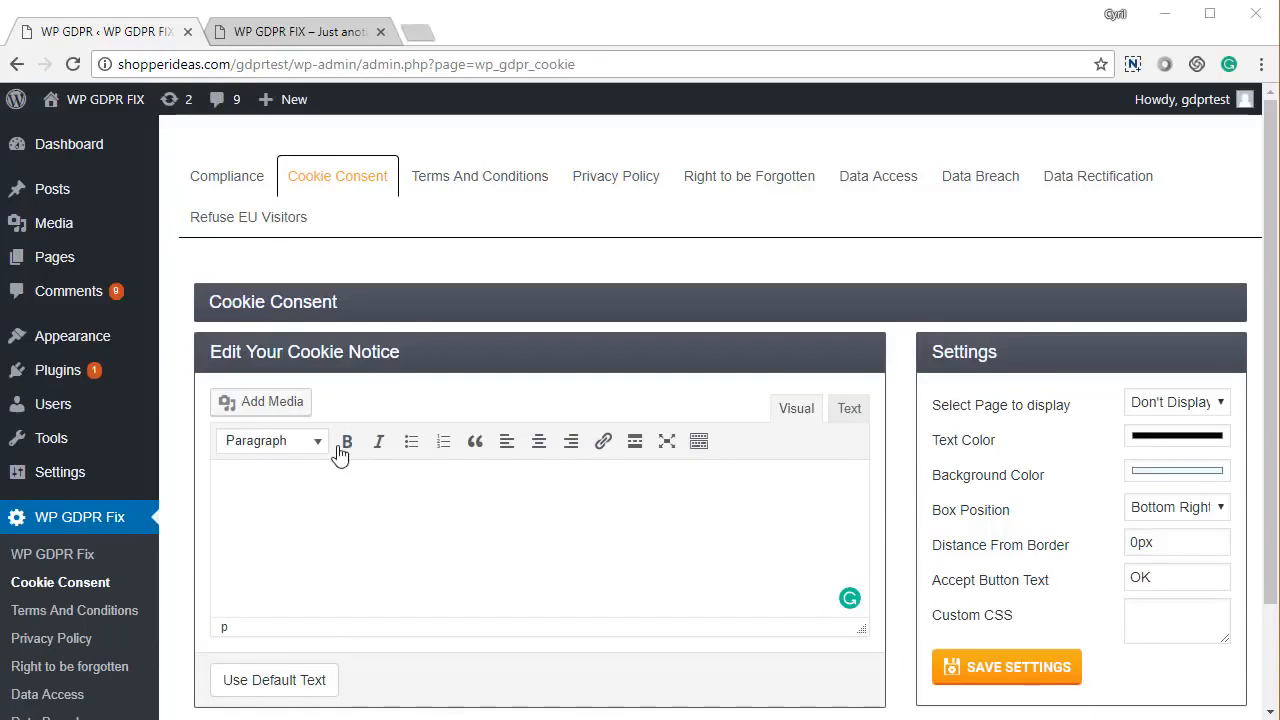
# - Inspect the cookie notice options, leaving page display, text colour and Bottom Right position unchanged
pyautogui.scroll(-3, 563, 541)
pyautogui.click(391, 386)
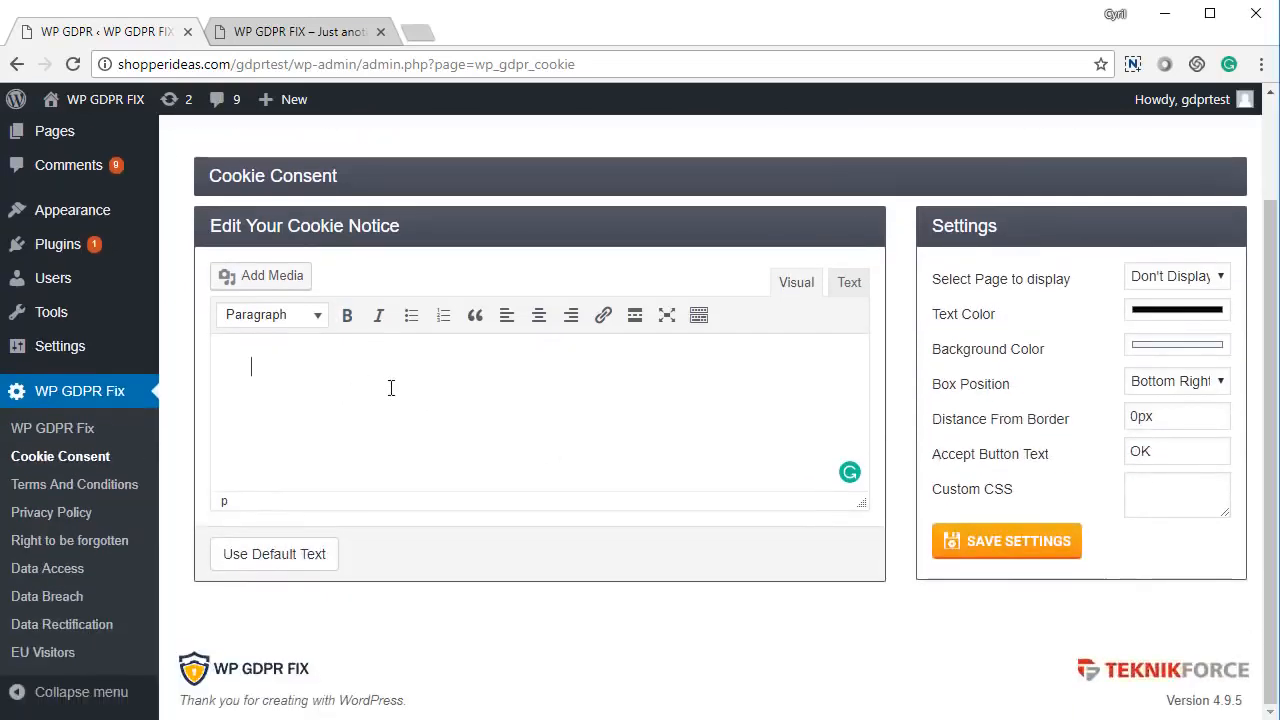
pyautogui.click(1180, 282)
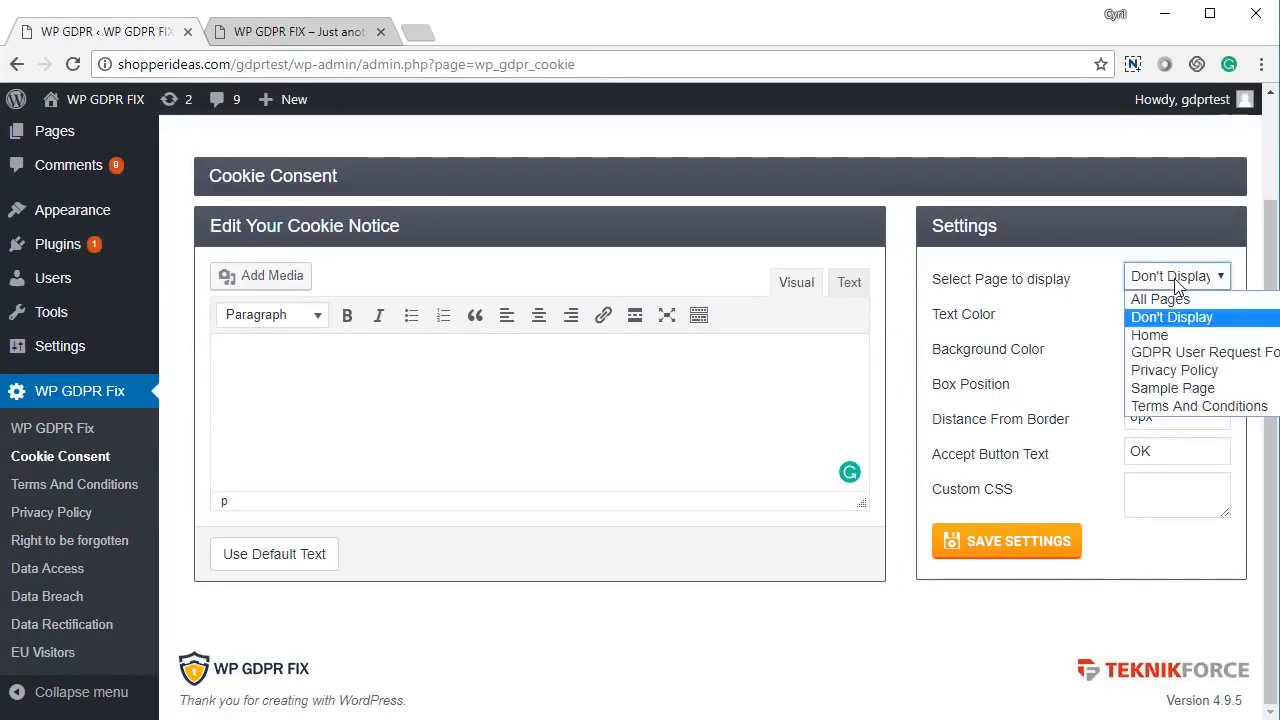
pyautogui.click(1180, 286)
pyautogui.click(1178, 312)
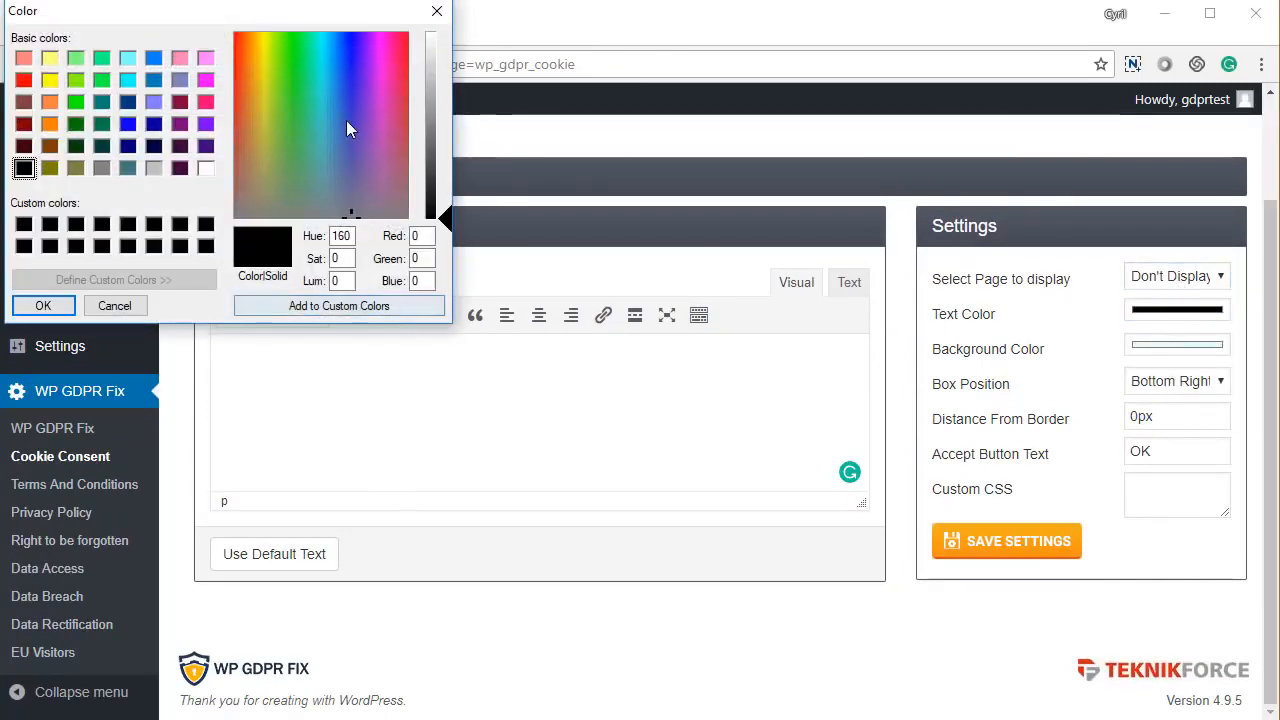
pyautogui.click(432, 13)
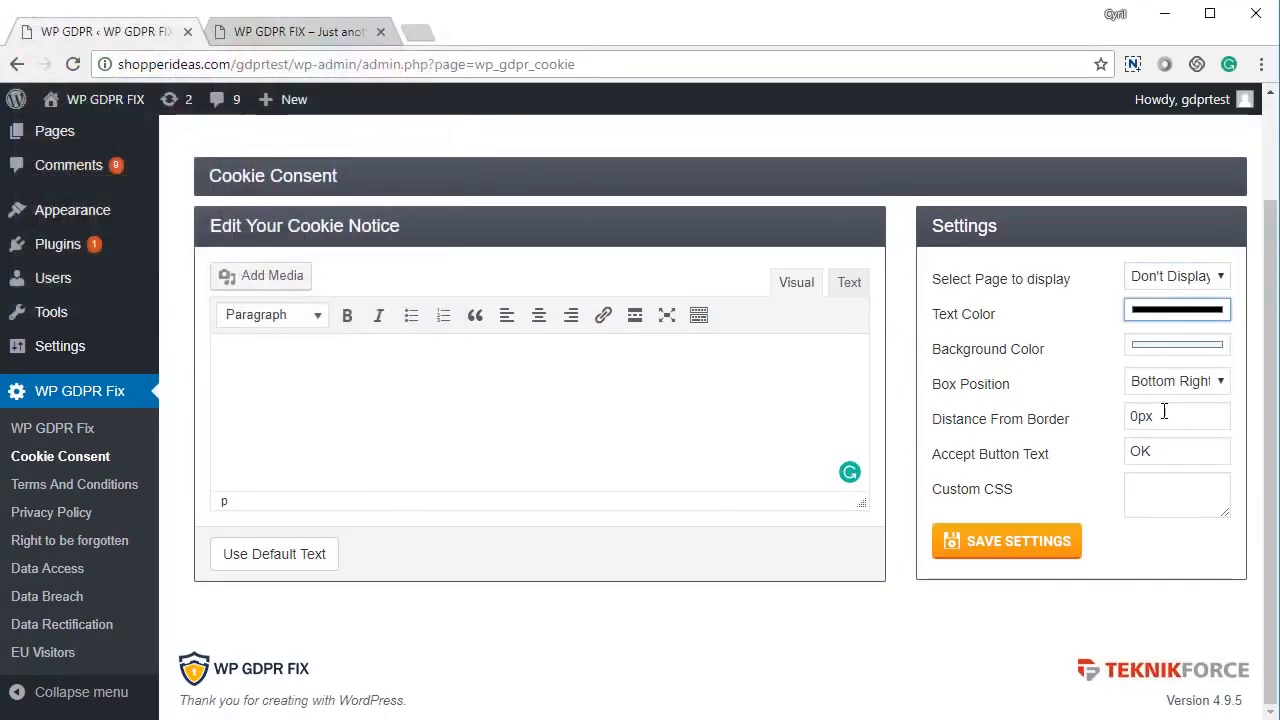
pyautogui.click(1165, 390)
pyautogui.click(1165, 390)
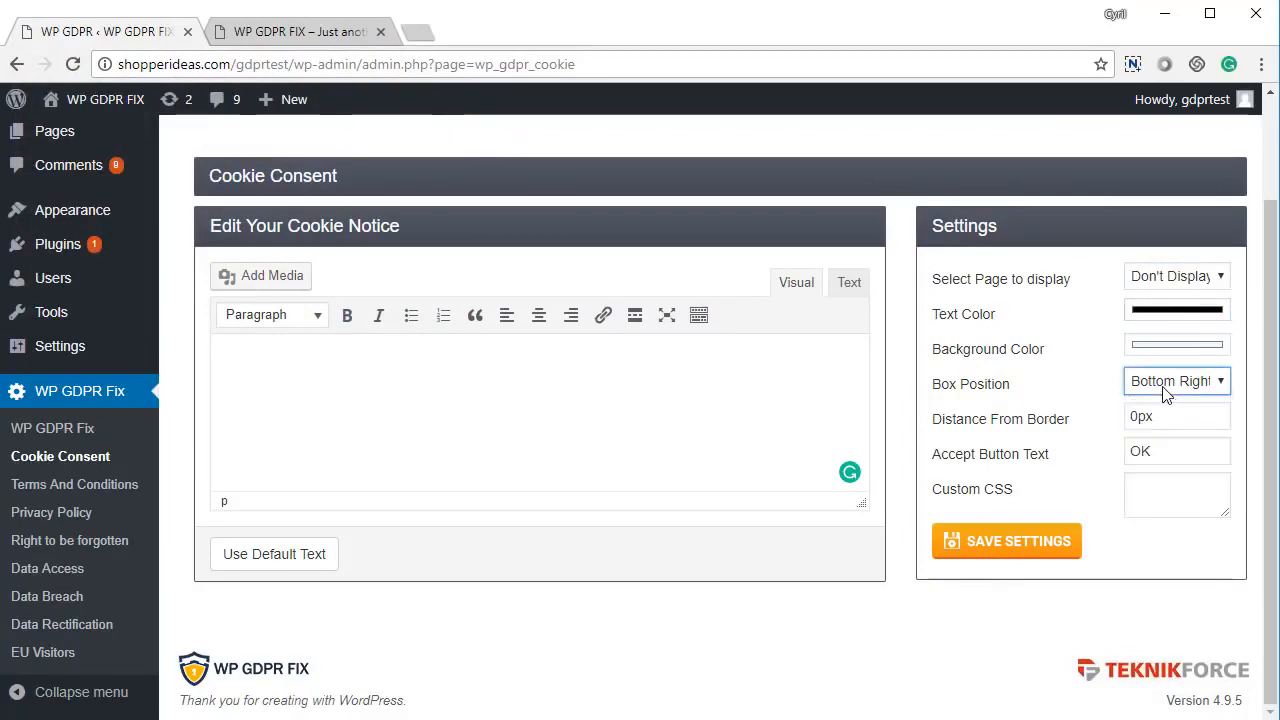
# - Load the default cookie notice text, show it on All Pages, and save
pyautogui.click(314, 566)
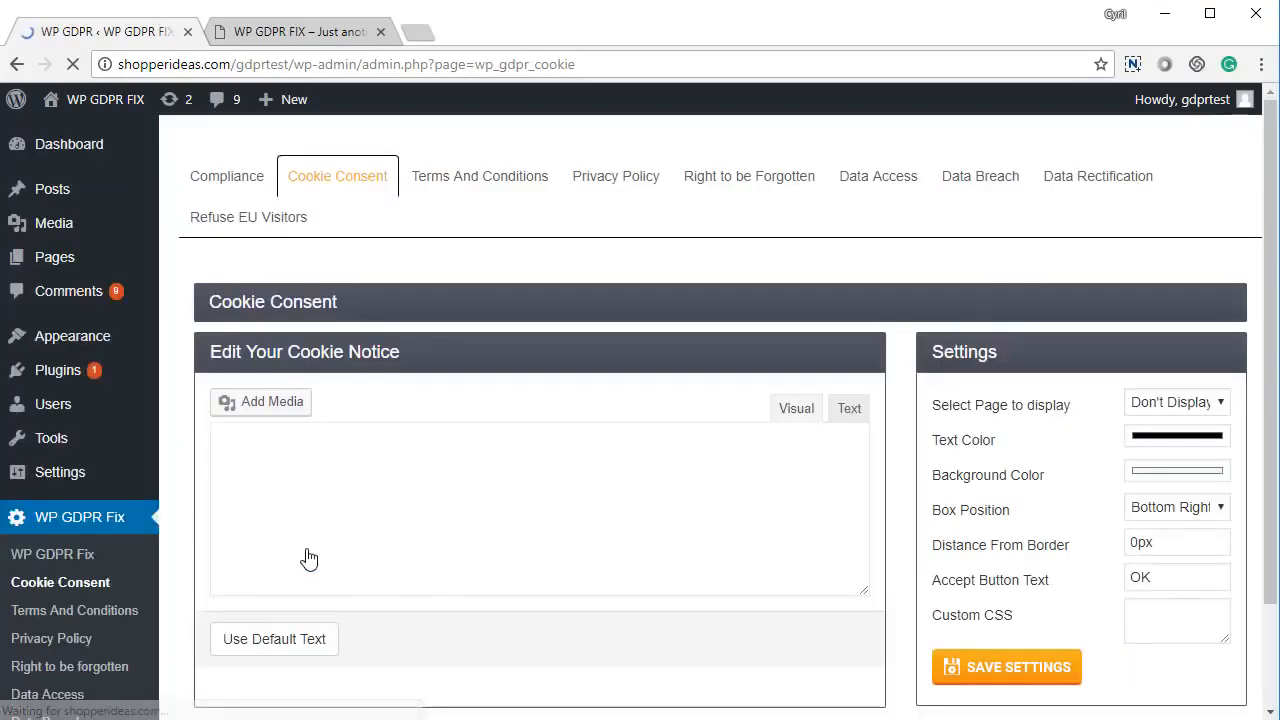
pyautogui.scroll(-2, 310, 536)
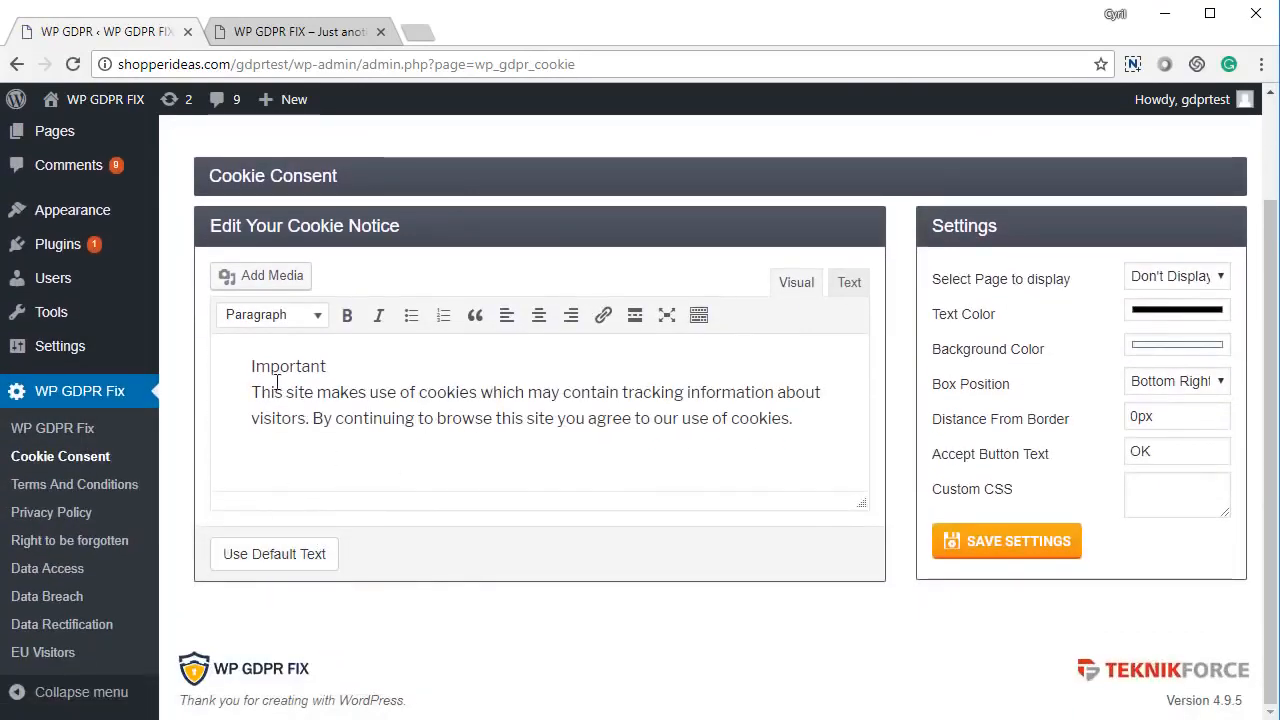
pyautogui.moveTo(275, 392); pyautogui.dragTo(433, 418)
pyautogui.click(433, 418)
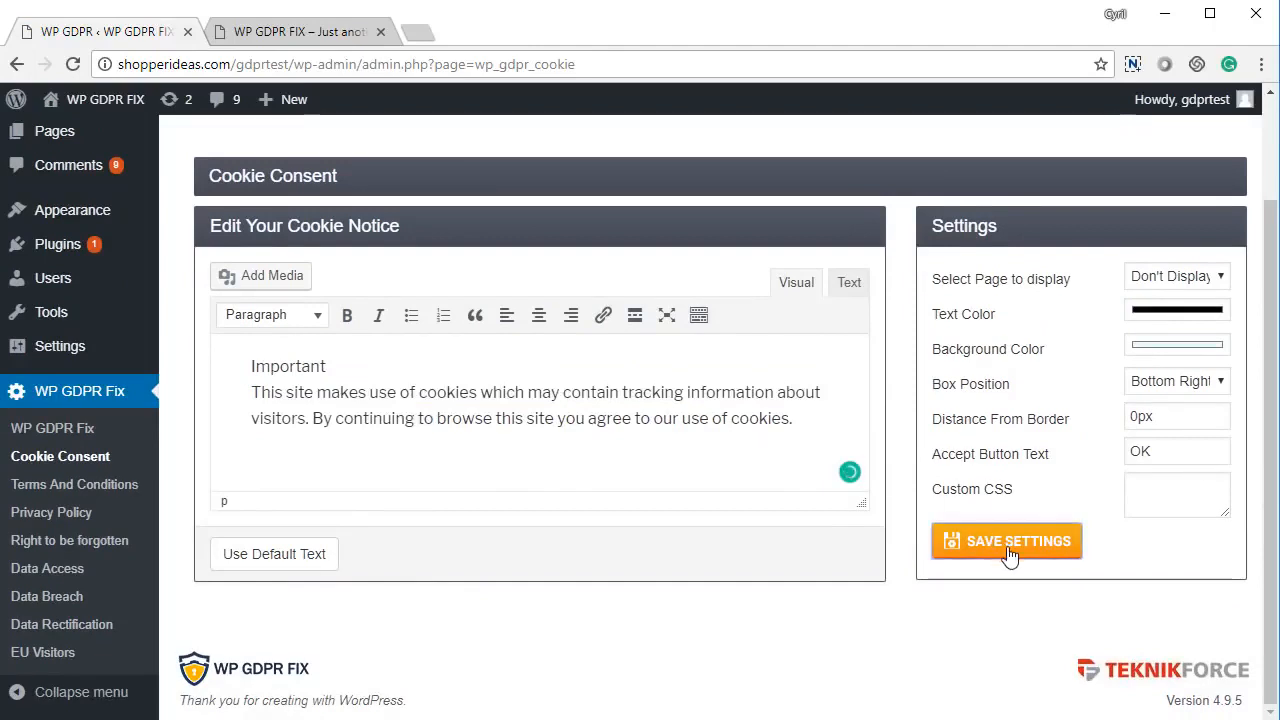
pyautogui.click(1196, 282)
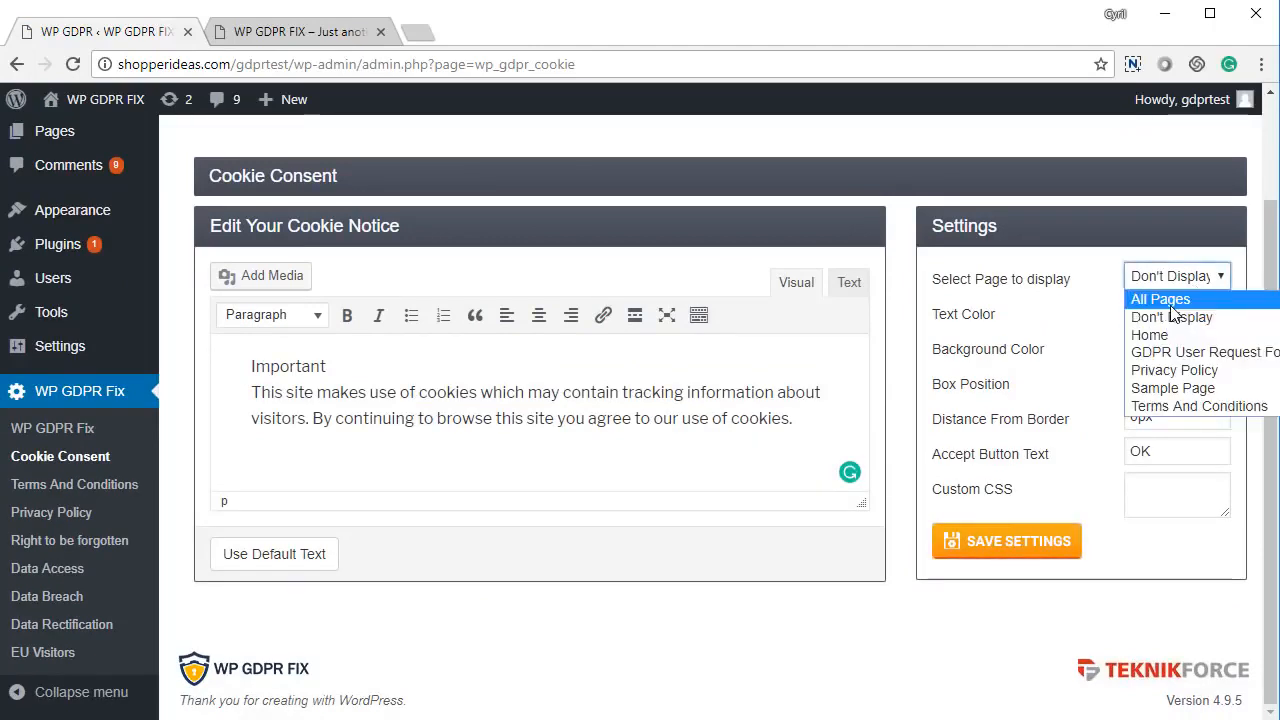
pyautogui.click(1160, 295)
pyautogui.click(990, 553)
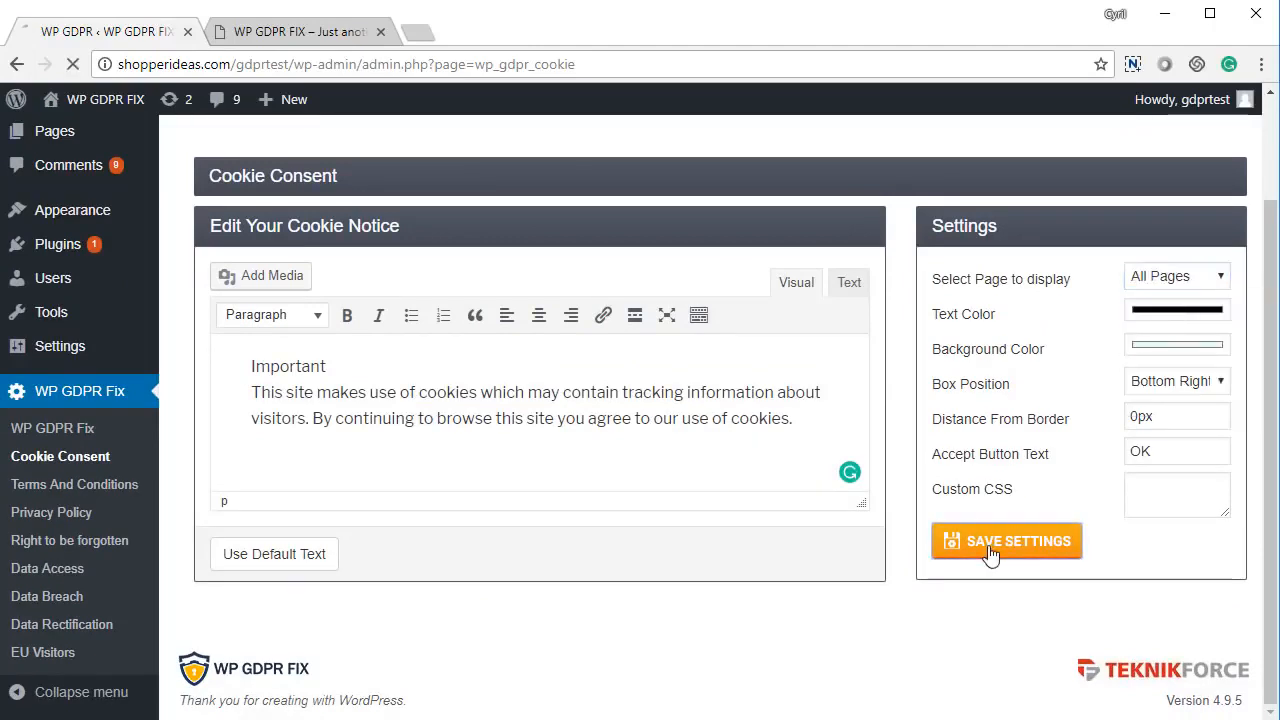
# - On the front-end site, check the bottom-right cookie banner, accept it with OK, and return to admin
pyautogui.hotkey('ctrl', 'Tab')
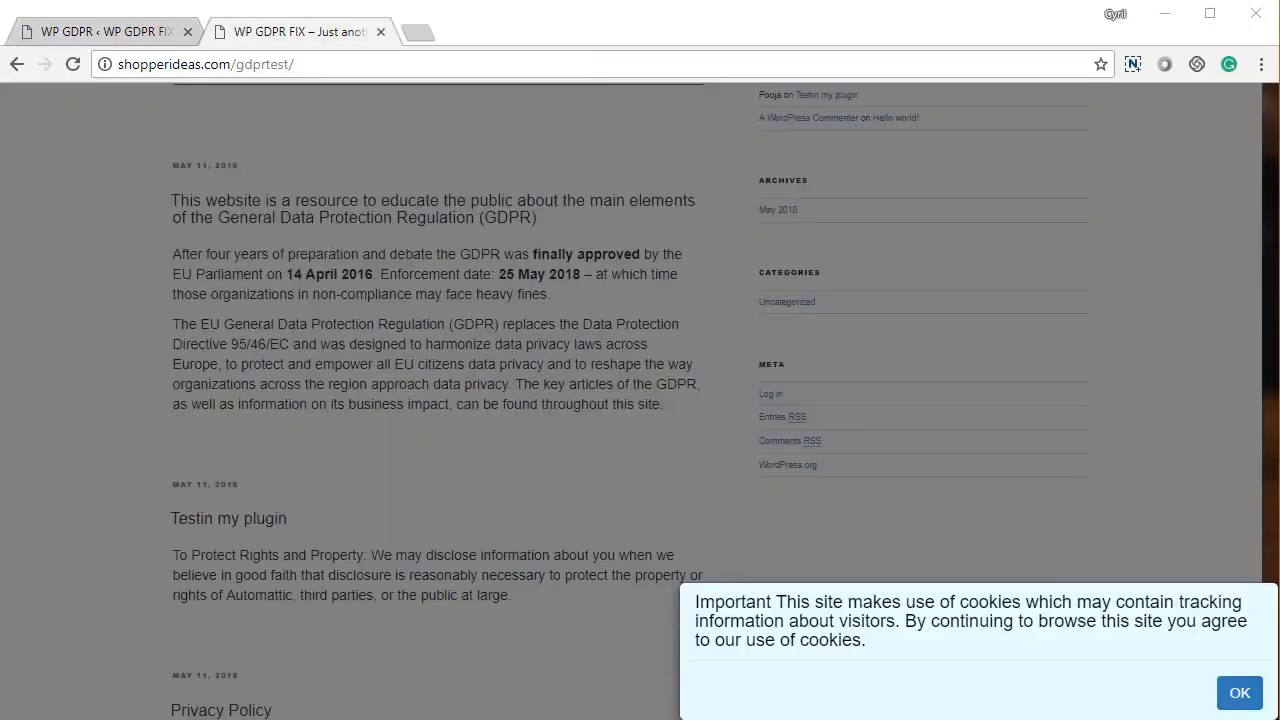
pyautogui.moveTo(745, 601); pyautogui.dragTo(850, 640)
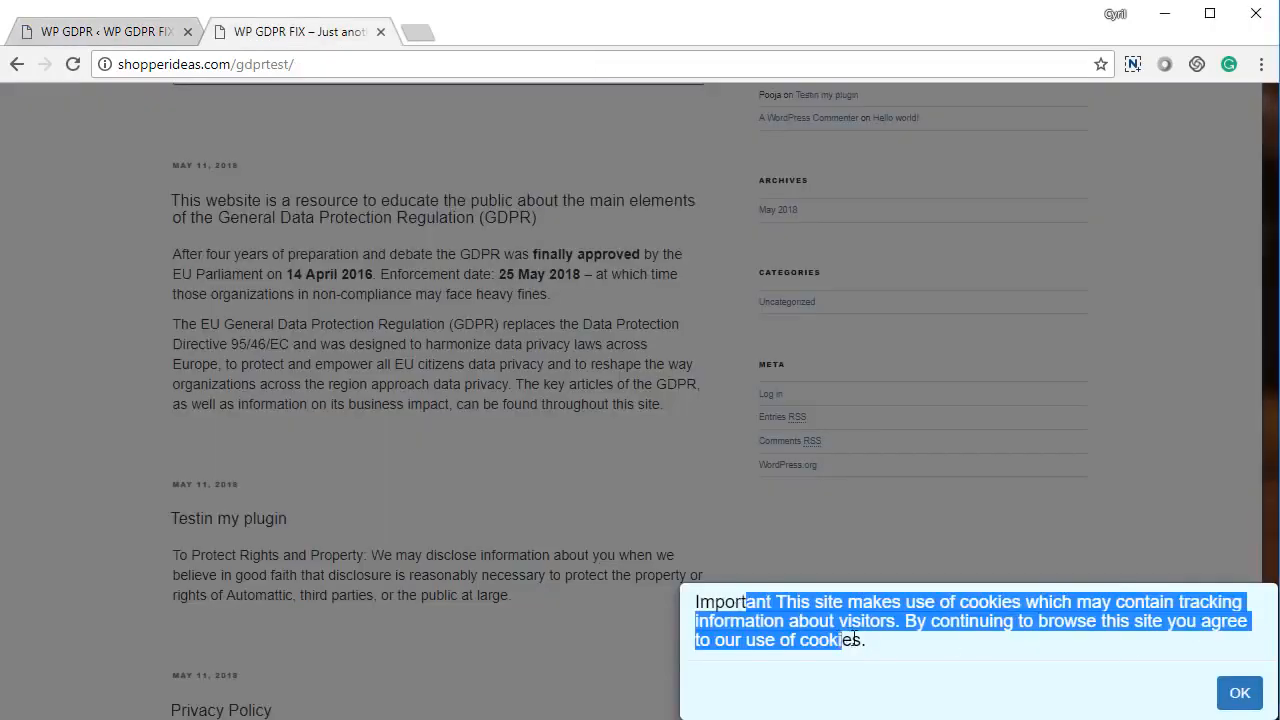
pyautogui.click(853, 640)
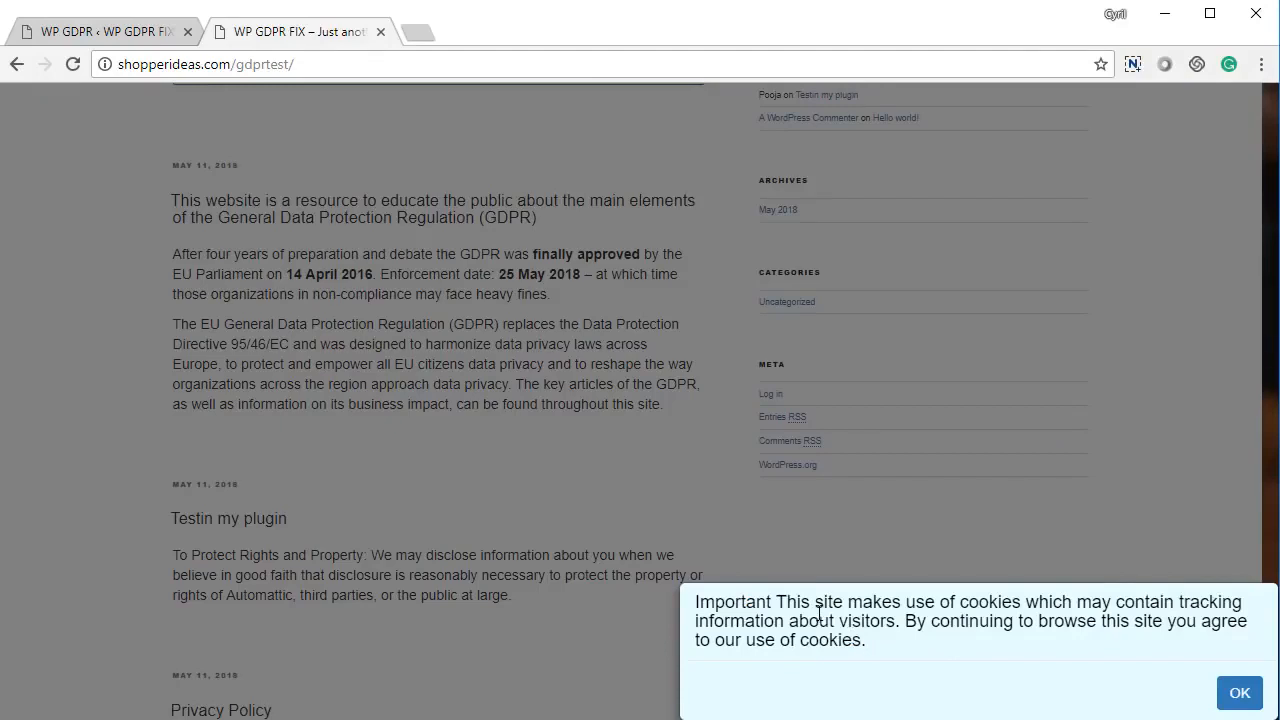
pyautogui.moveTo(808, 602); pyautogui.dragTo(894, 649)
pyautogui.click(894, 649)
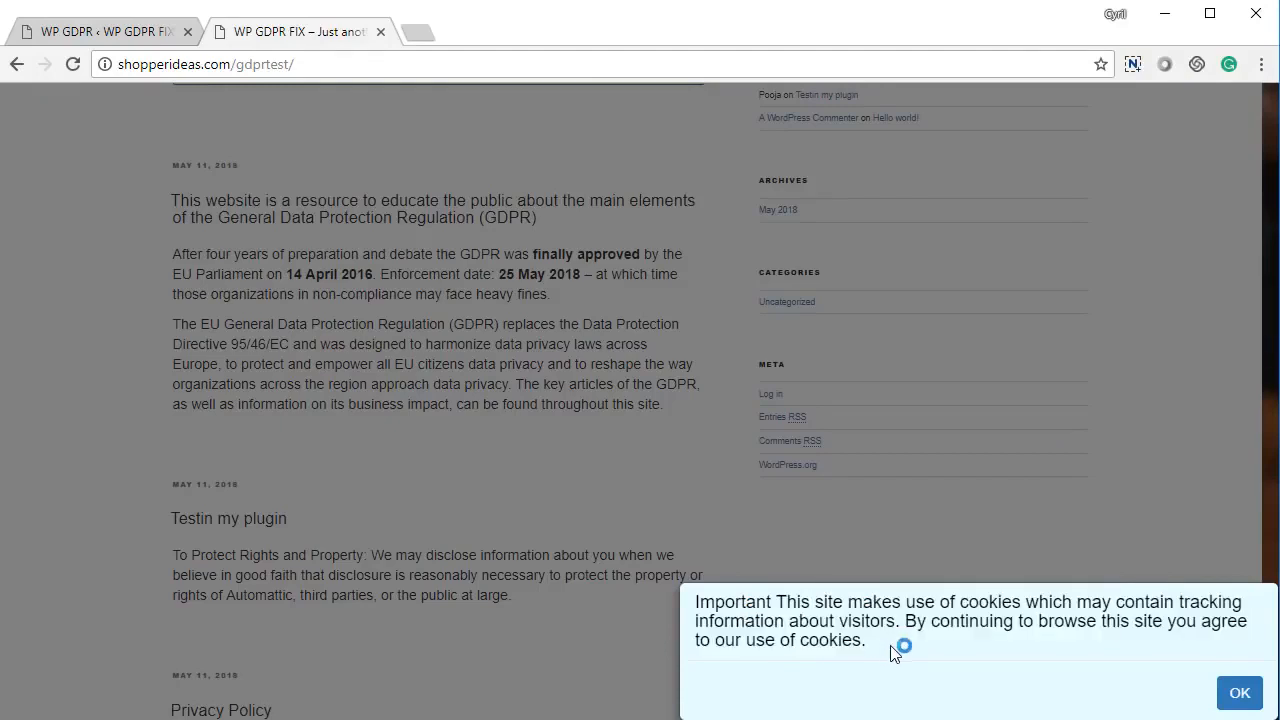
pyautogui.click(1240, 694)
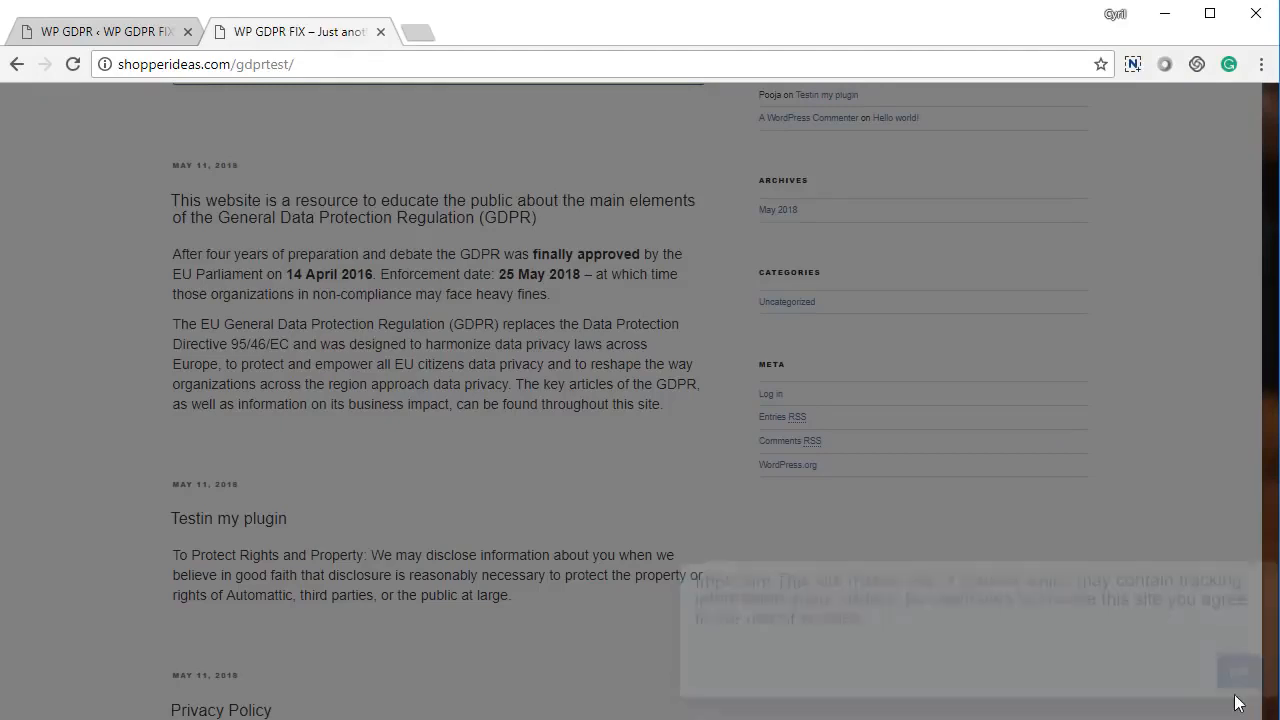
pyautogui.click(100, 31)
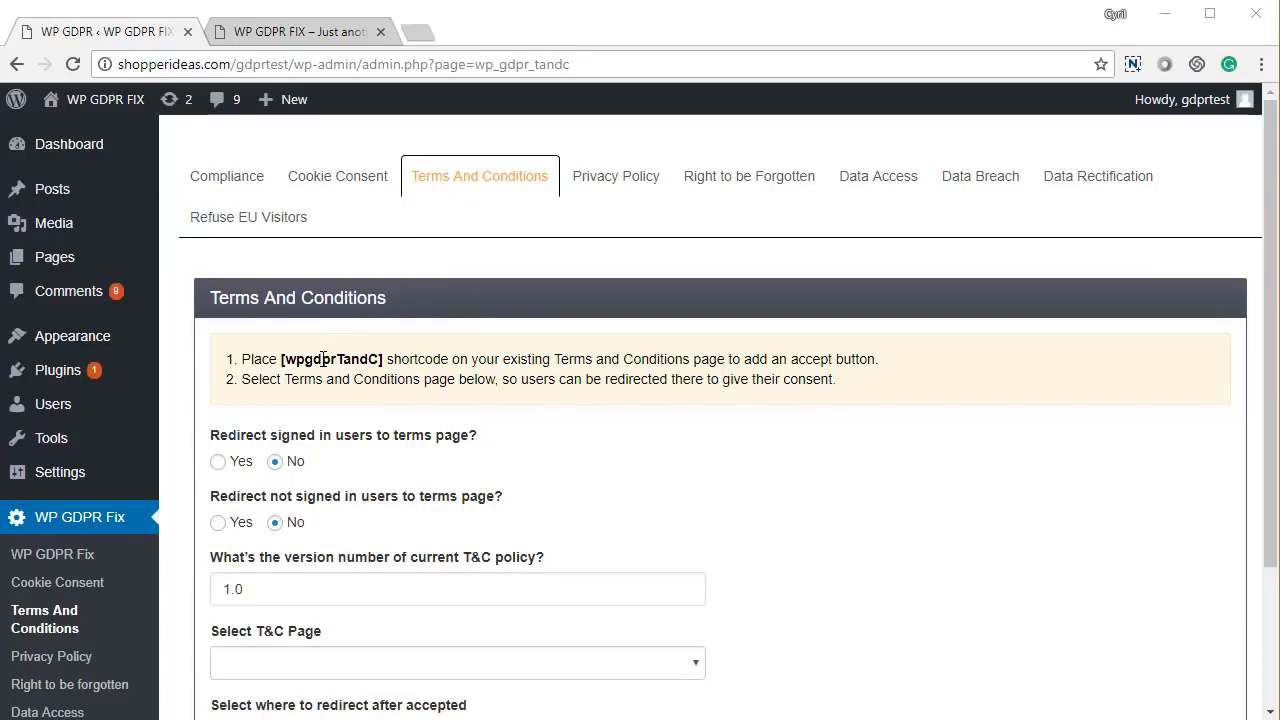
# - Review the Terms And Conditions redirect questions, leaving the policy version at 1.0
pyautogui.scroll(-1, 430, 455)
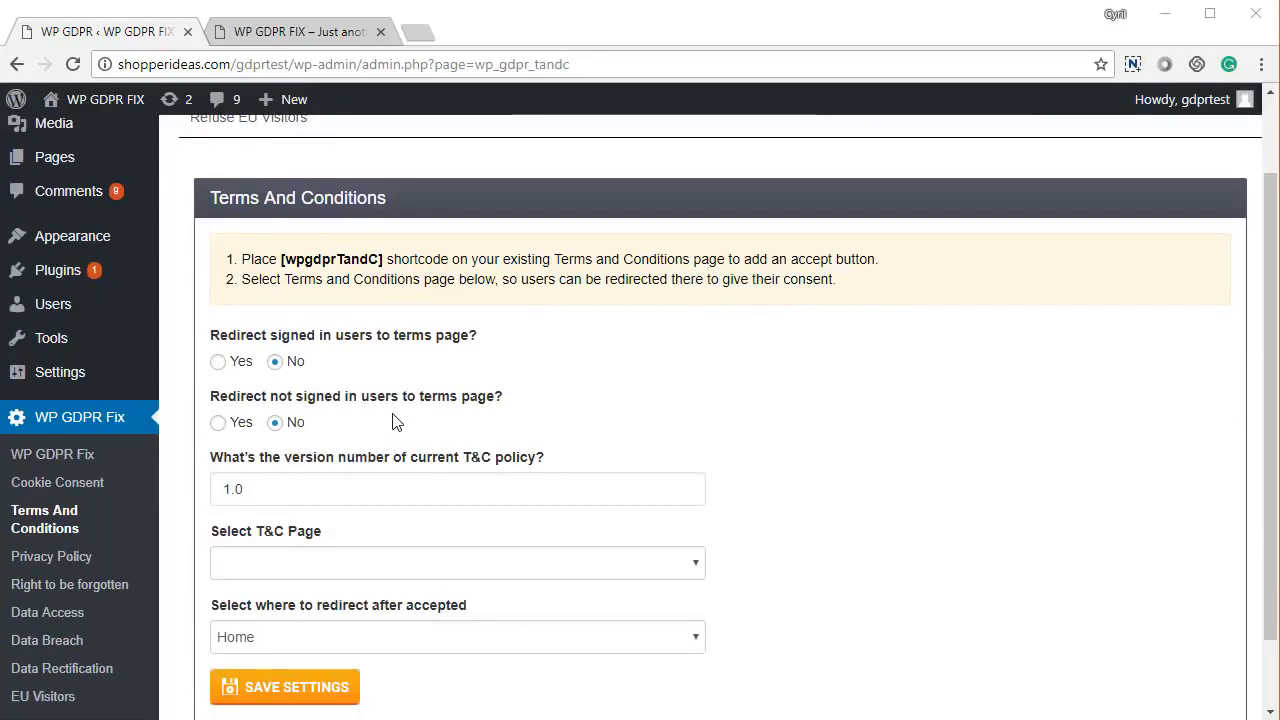
pyautogui.scroll(-1, 392, 422)
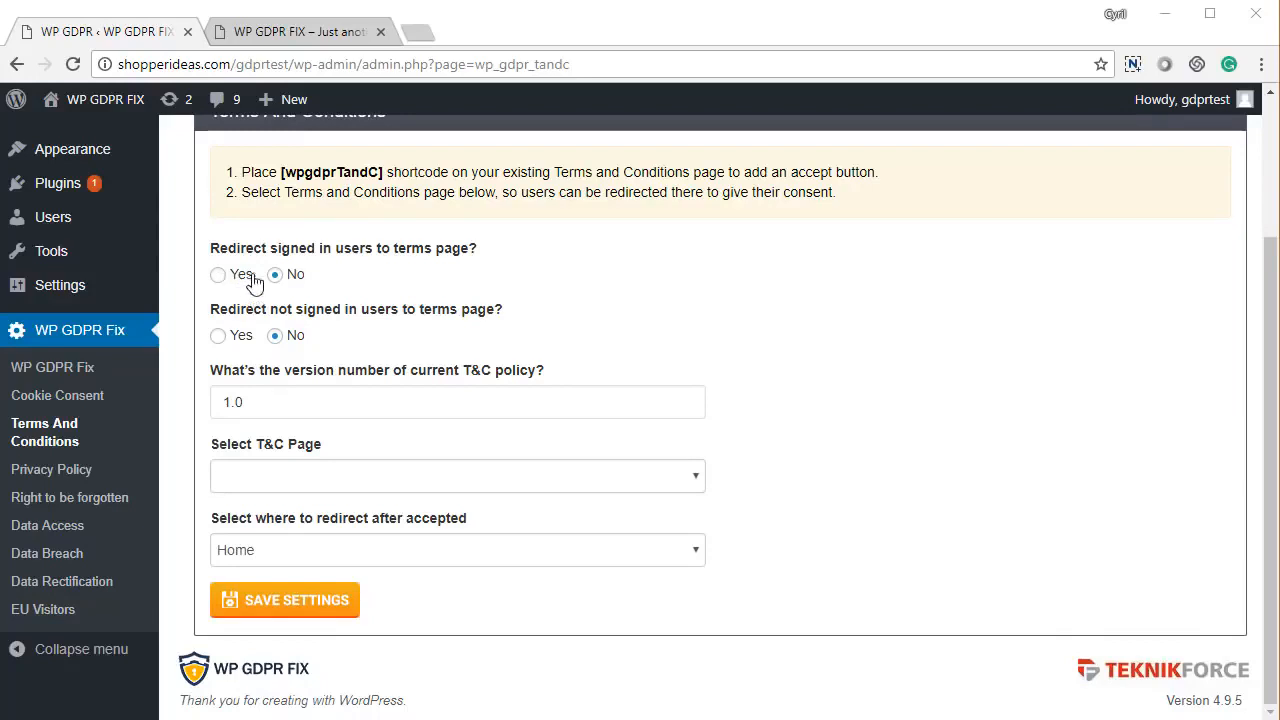
pyautogui.moveTo(282, 249); pyautogui.dragTo(383, 253)
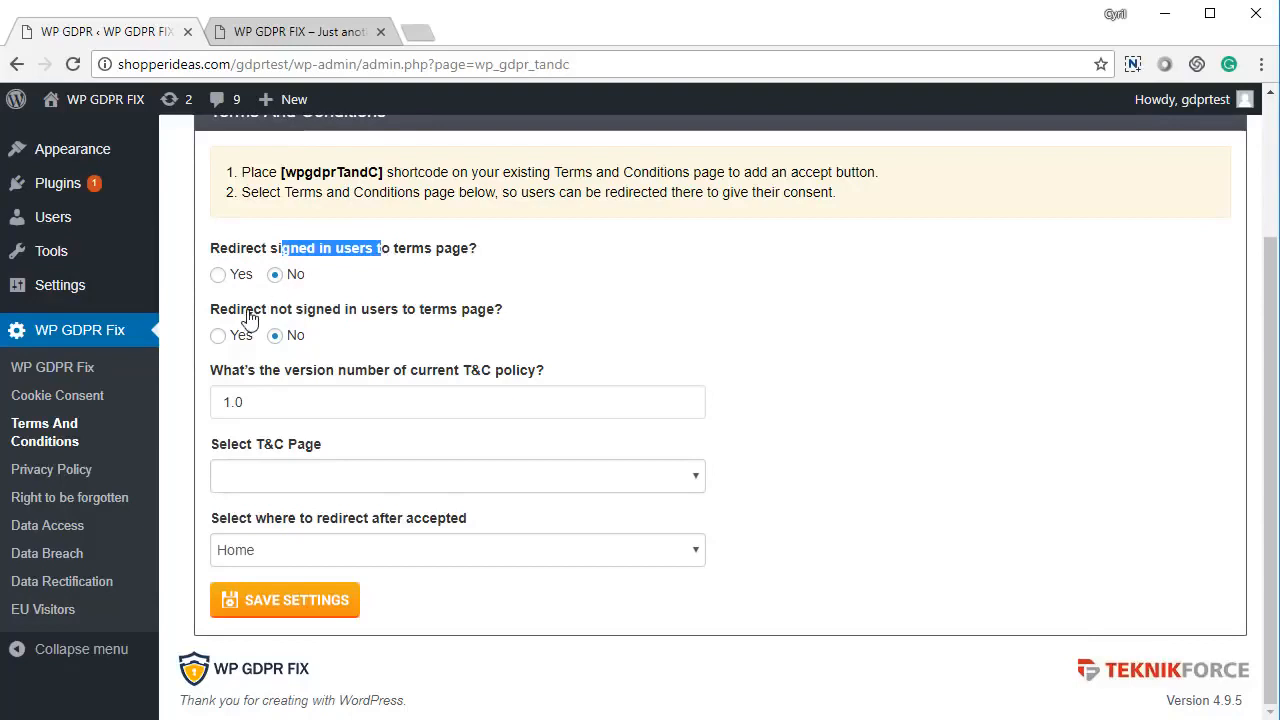
pyautogui.moveTo(246, 310); pyautogui.dragTo(370, 313)
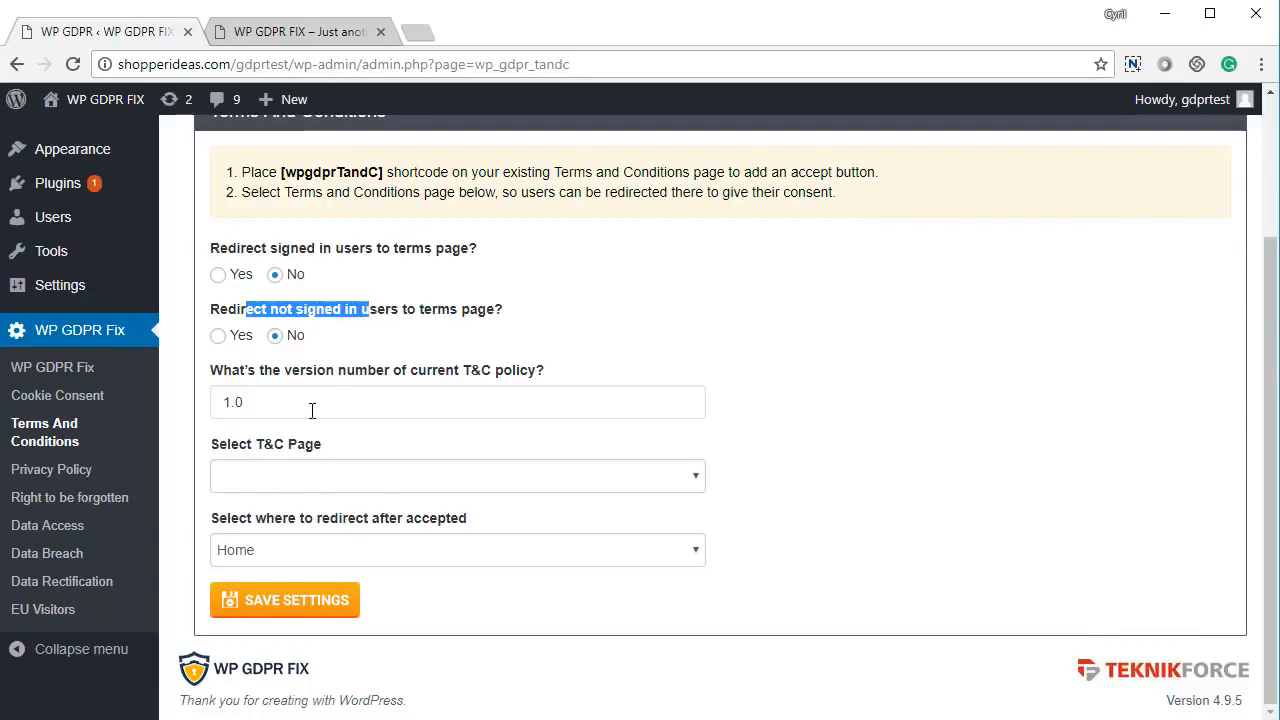
pyautogui.moveTo(245, 403); pyautogui.dragTo(214, 414)
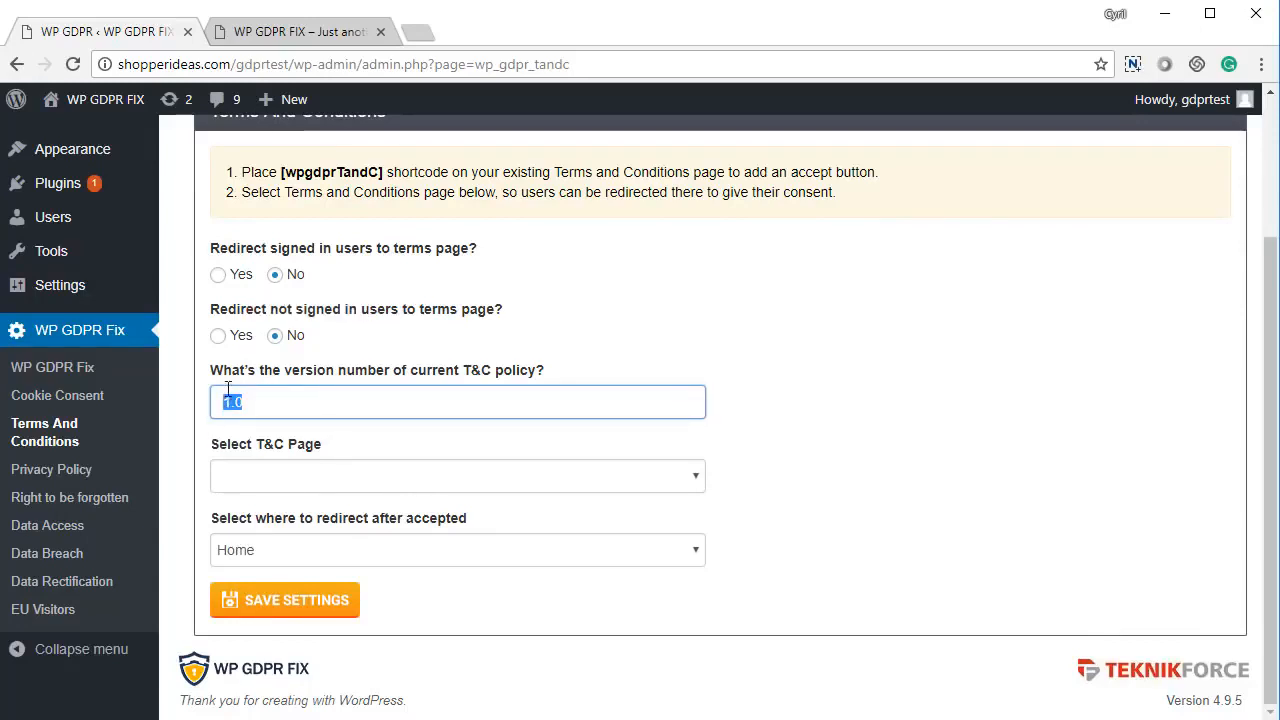
pyautogui.click(253, 404)
# - Select Terms And Conditions as the T&C page, keep Home as redirect, and save
pyautogui.click(280, 480)
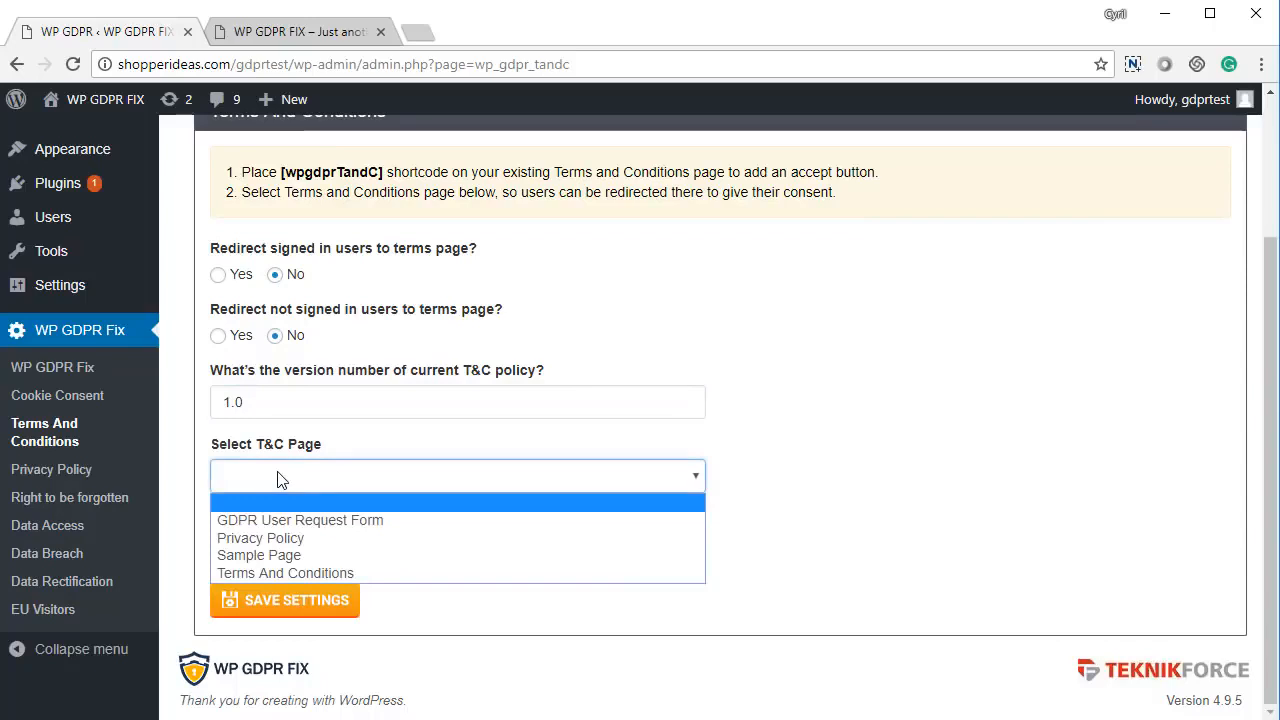
pyautogui.click(290, 574)
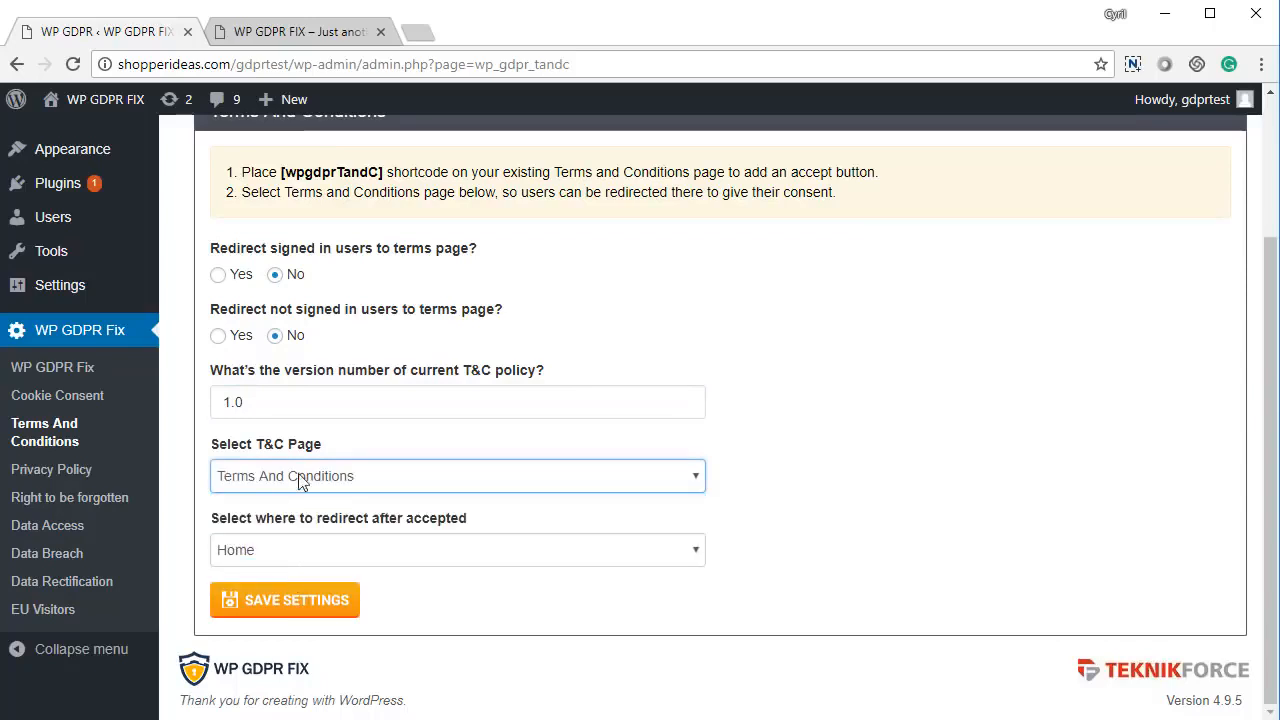
pyautogui.click(316, 556)
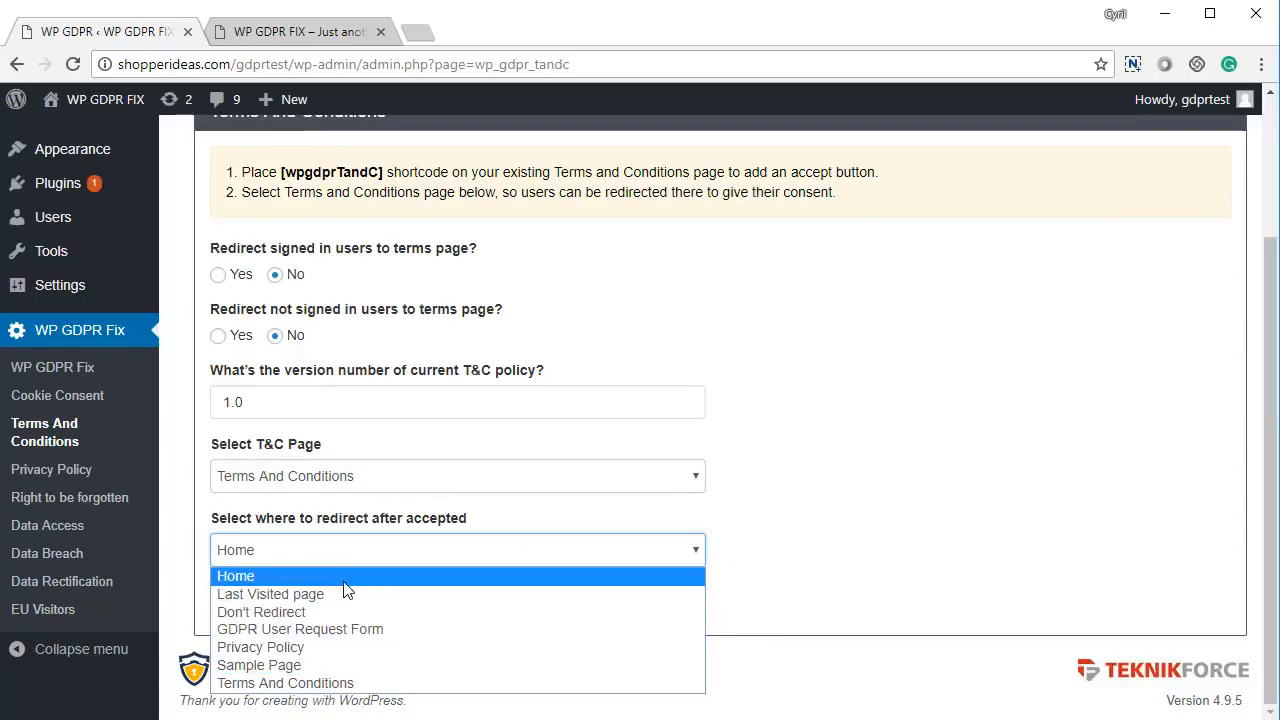
pyautogui.click(880, 500)
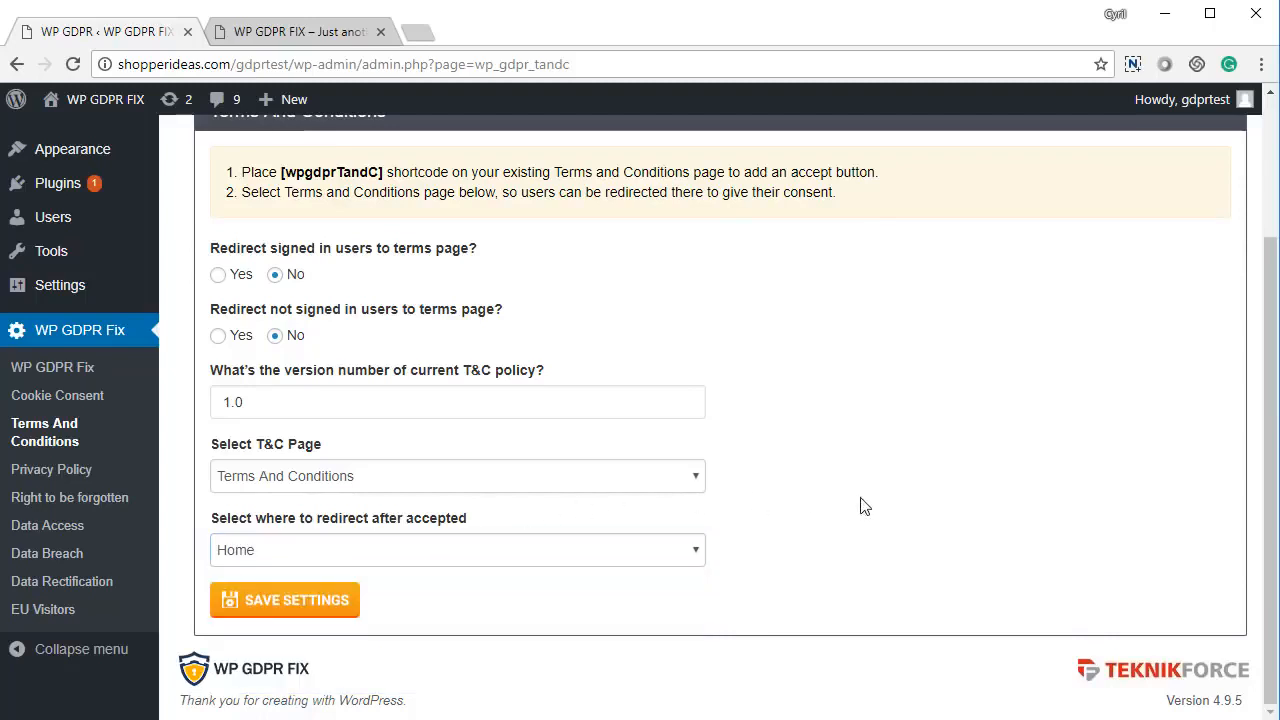
pyautogui.click(318, 606)
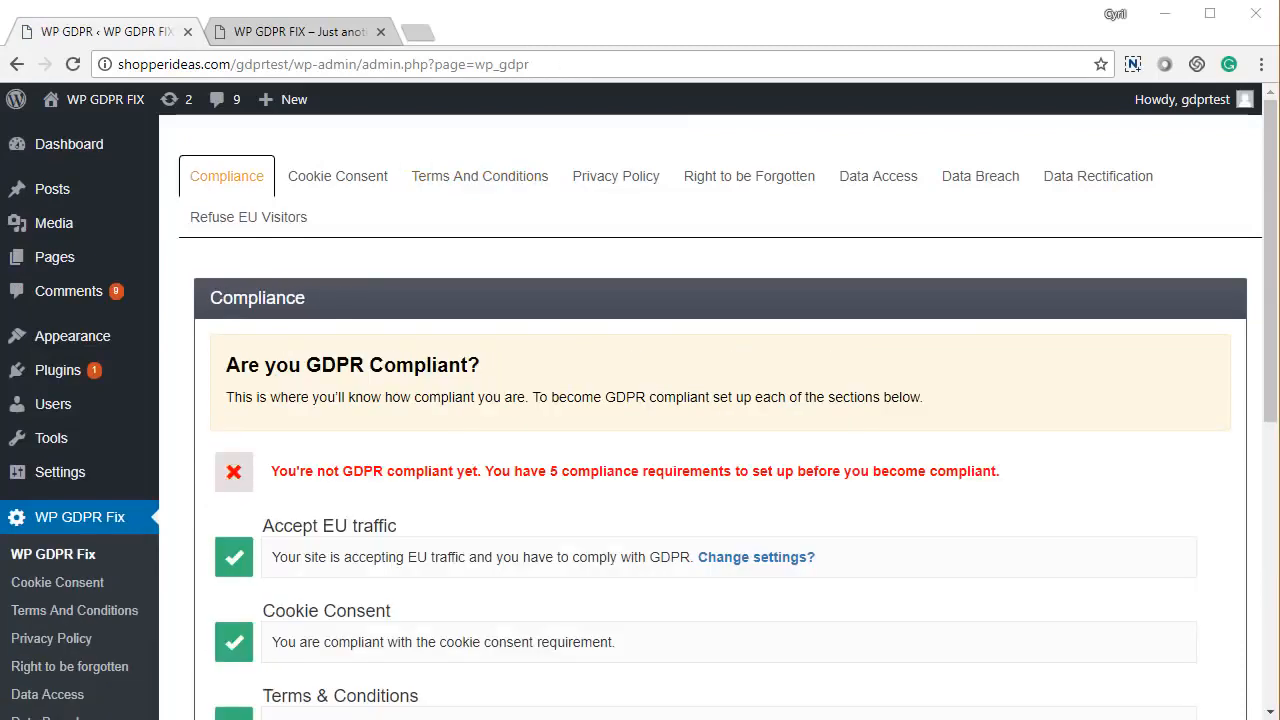
# - Scroll through the compliance rows, emphasising the now-compliant Terms & Conditions row
pyautogui.scroll(-3, 428, 555)
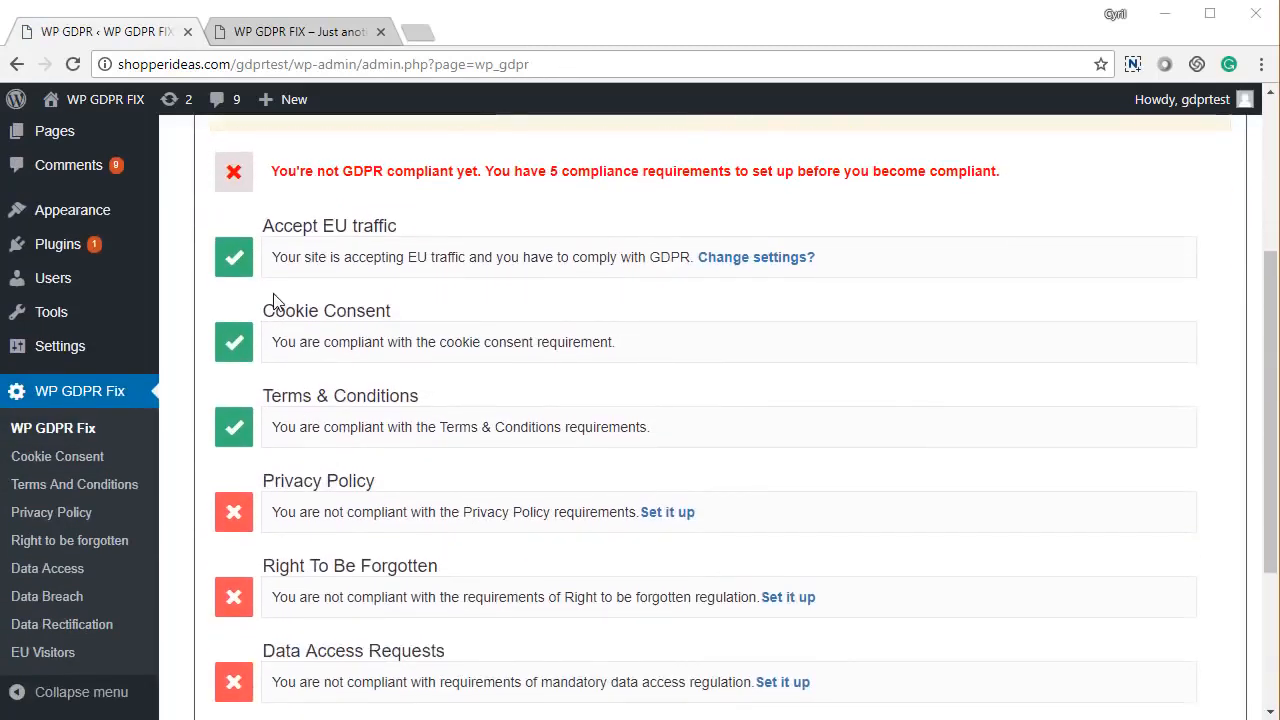
pyautogui.moveTo(300, 312); pyautogui.dragTo(404, 318)
pyautogui.moveTo(268, 398); pyautogui.dragTo(408, 399)
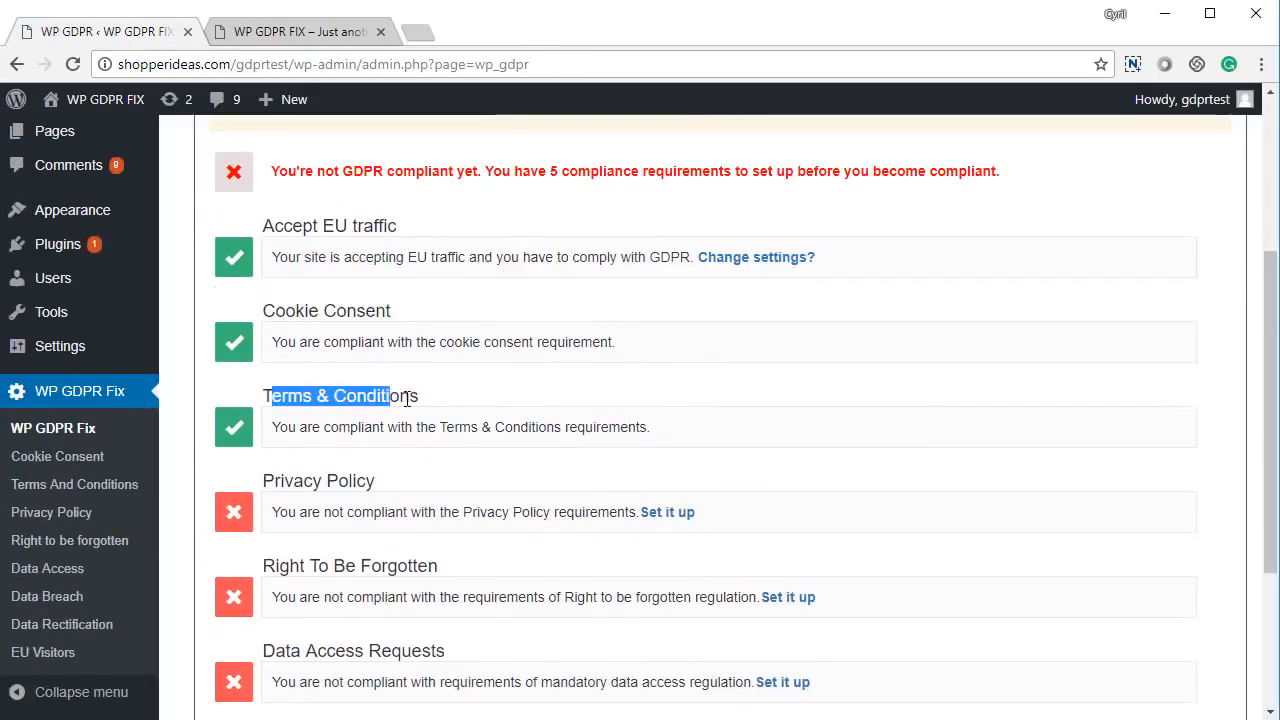
pyautogui.click(408, 399)
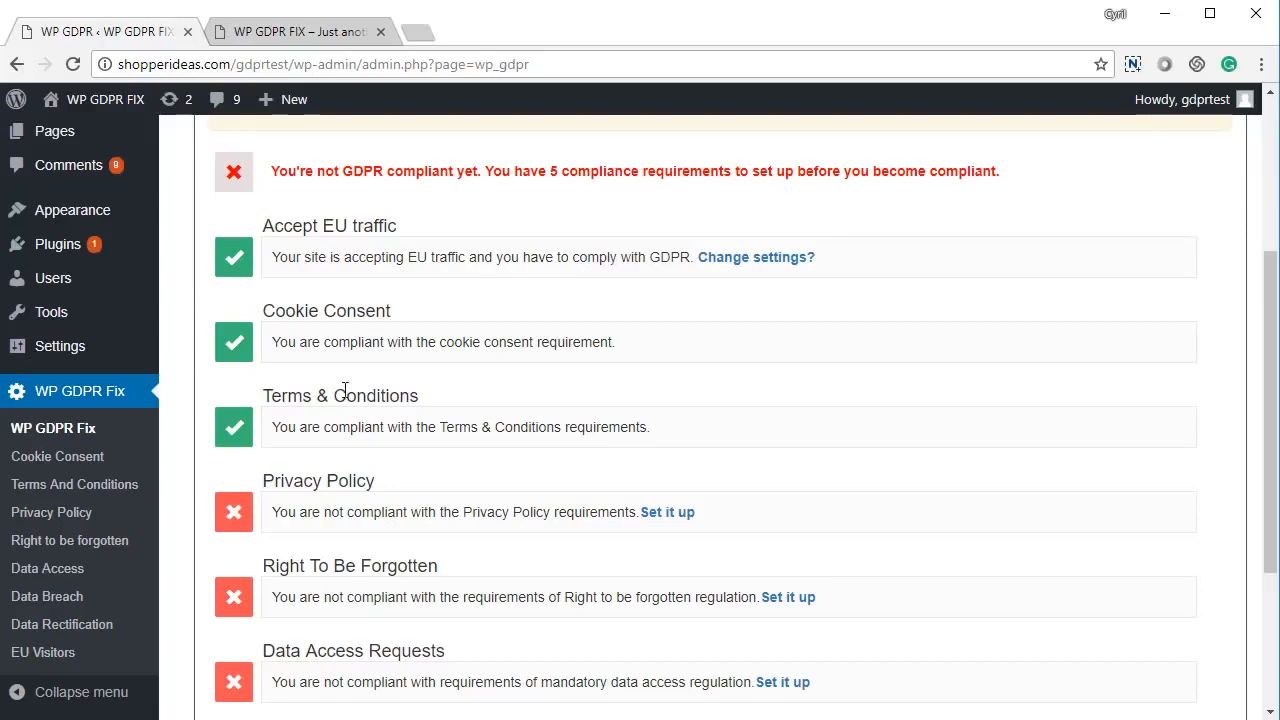
pyautogui.scroll(-2, 318, 427)
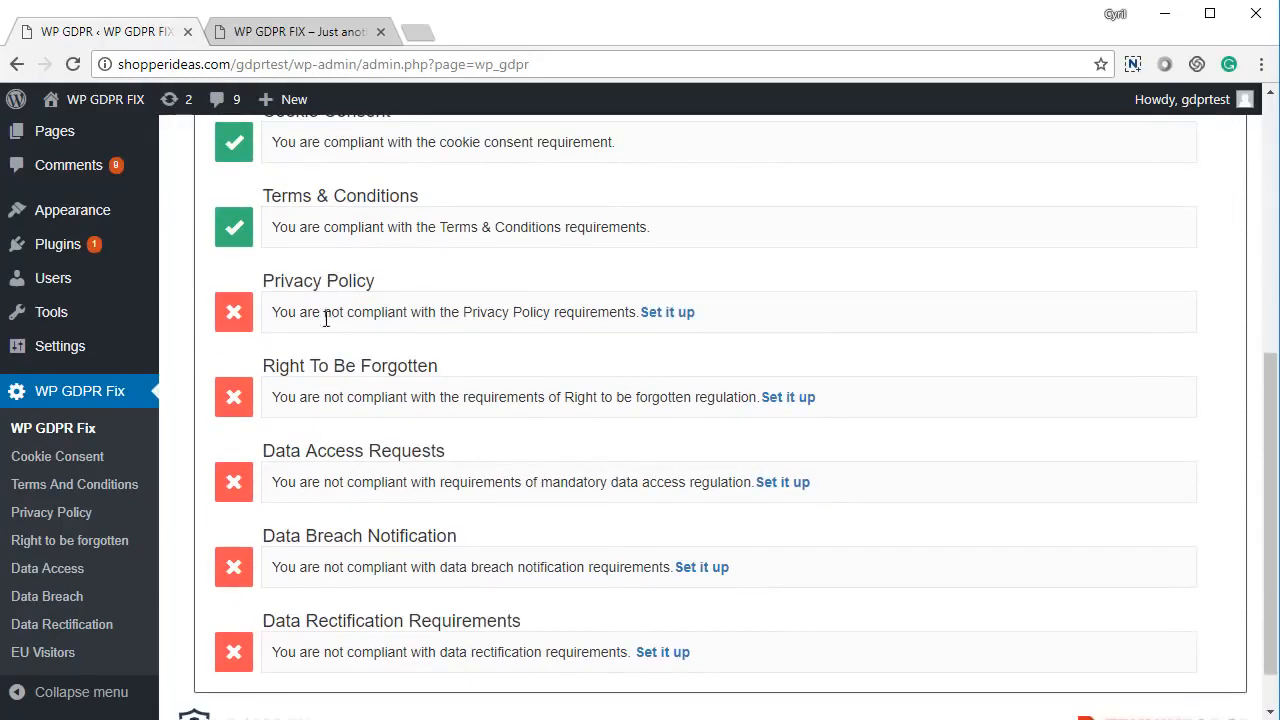
pyautogui.scroll(-1, 326, 318)
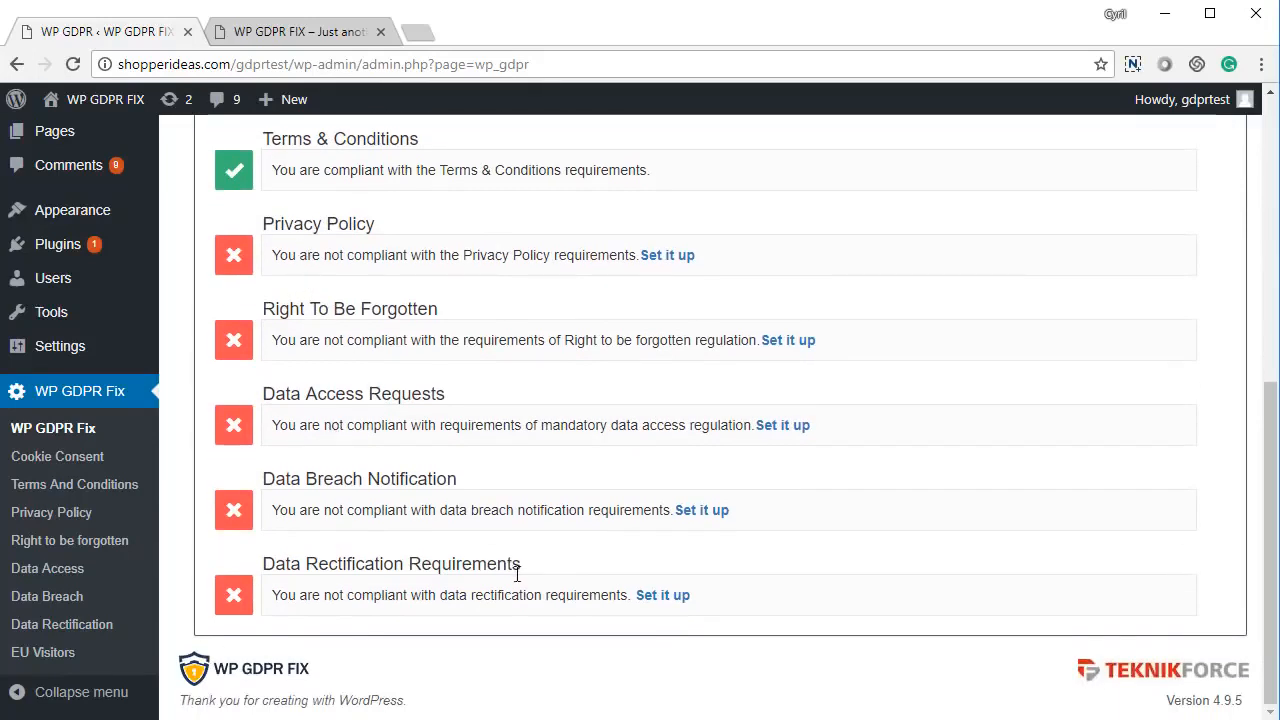
pyautogui.scroll(1, 423, 634)
pyautogui.scroll(-1, 425, 633)
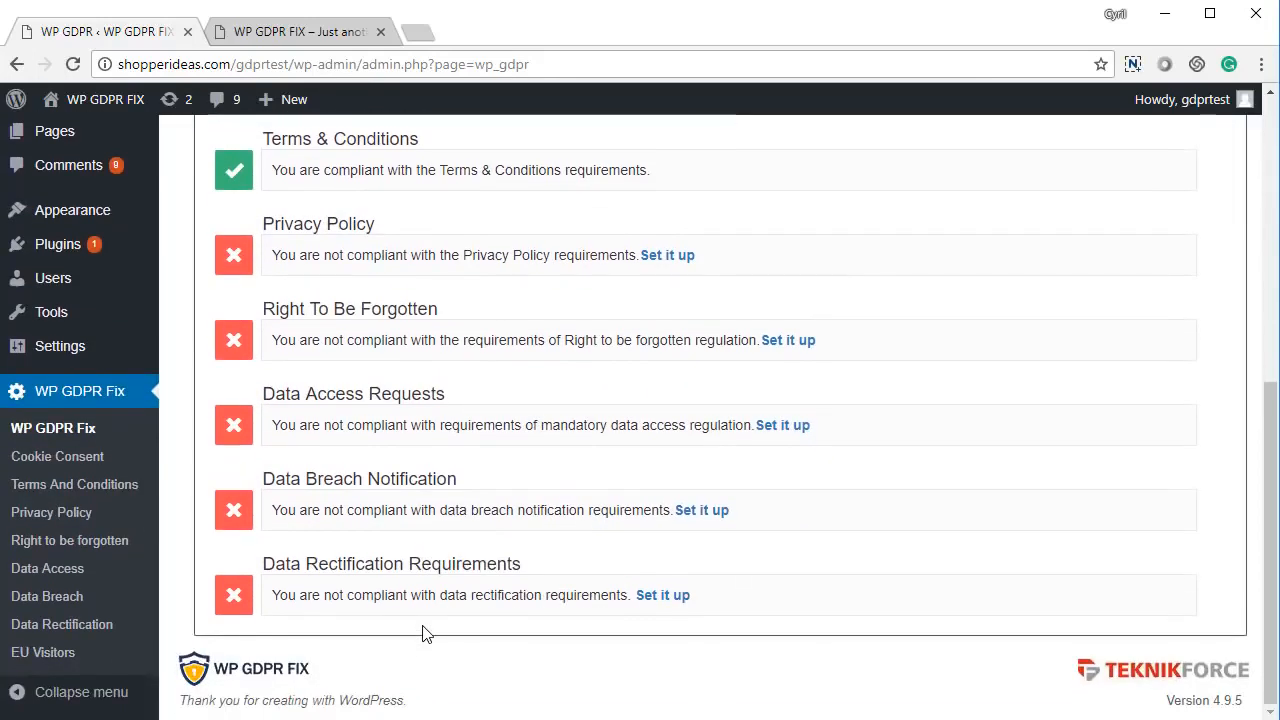
pyautogui.scroll(3, 404, 597)
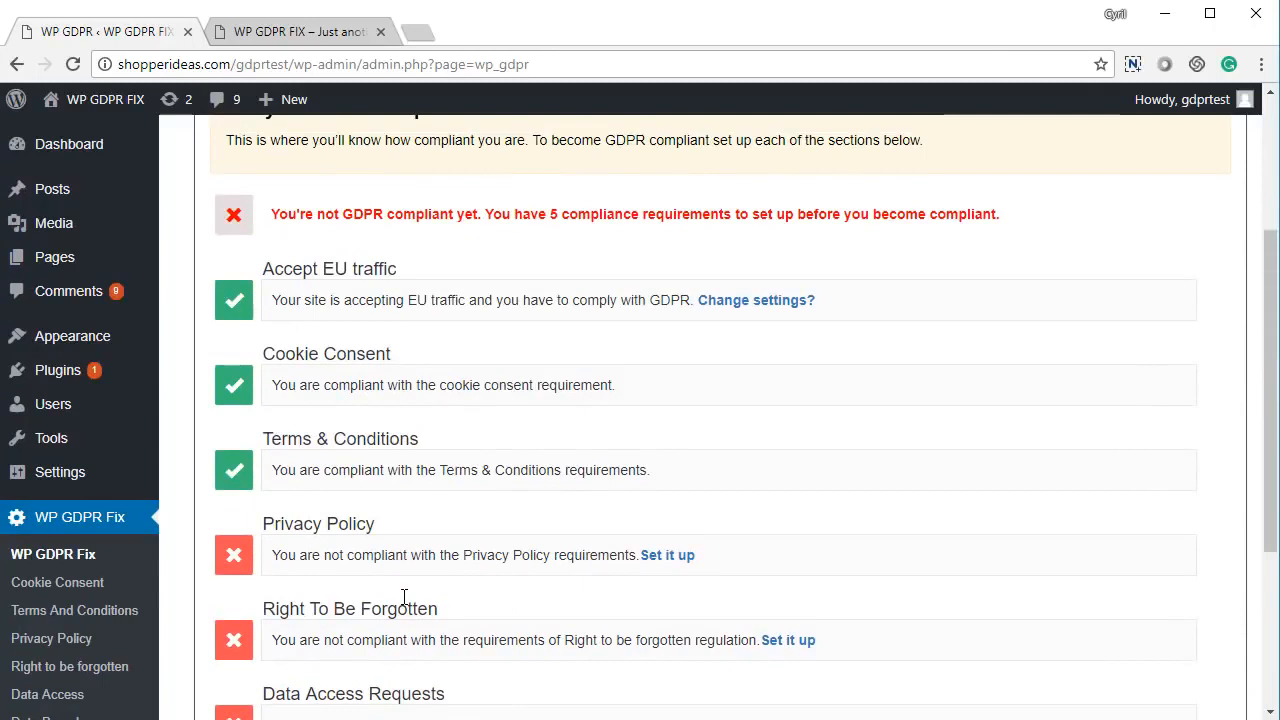
pyautogui.scroll(2, 404, 597)
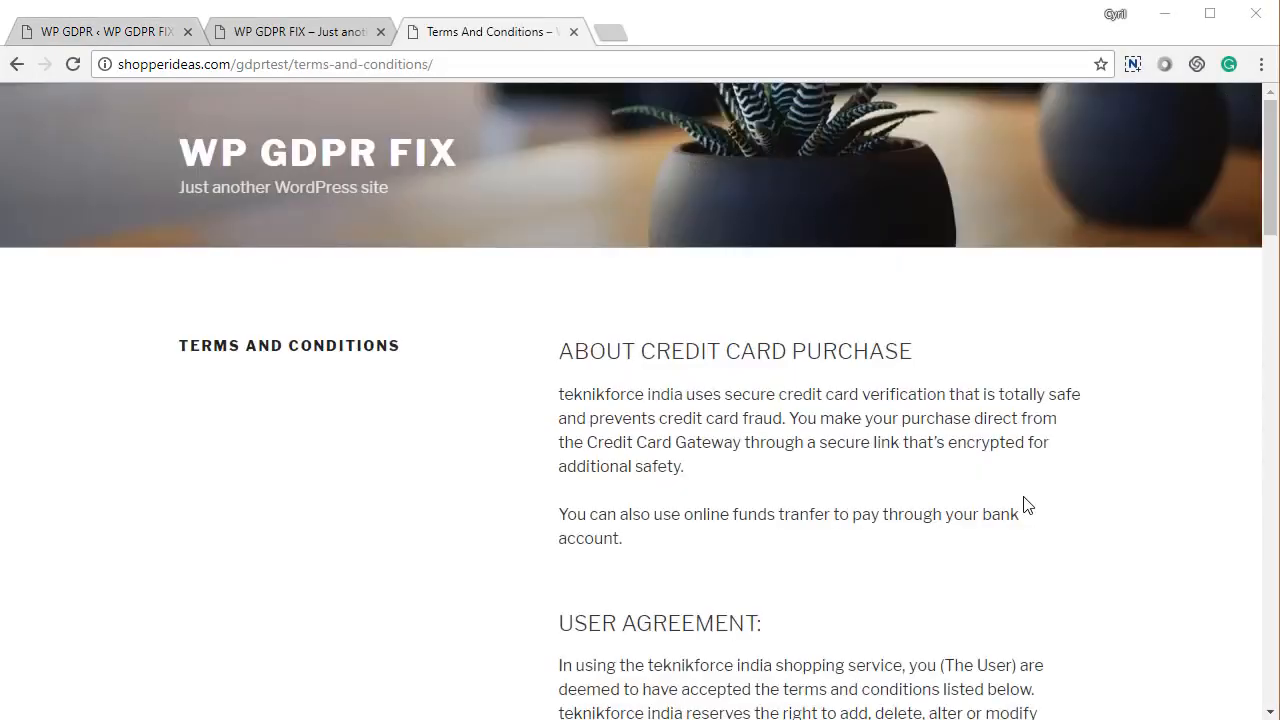
# - On the front-end Terms And Conditions page, tick the accept checkbox
pyautogui.scroll(-4, 1000, 550)
pyautogui.scroll(4, 997, 500)
pyautogui.scroll(-15, 997, 500)
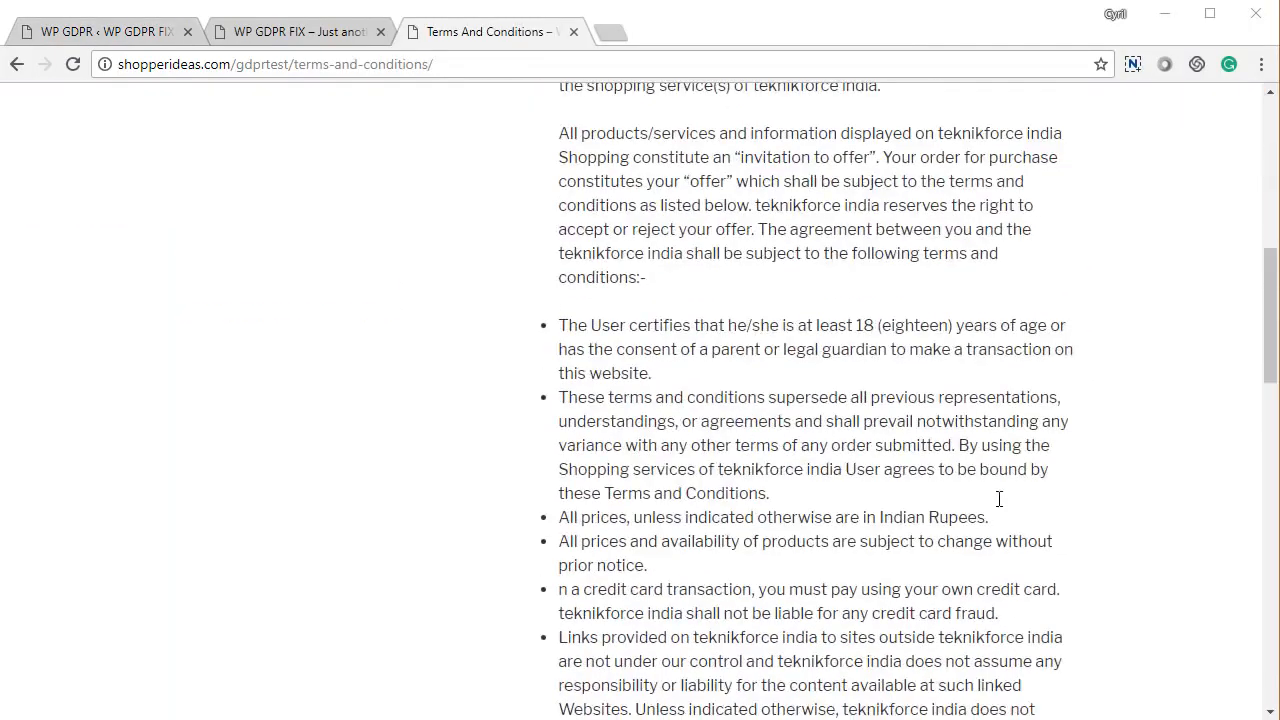
pyautogui.scroll(-8, 998, 498)
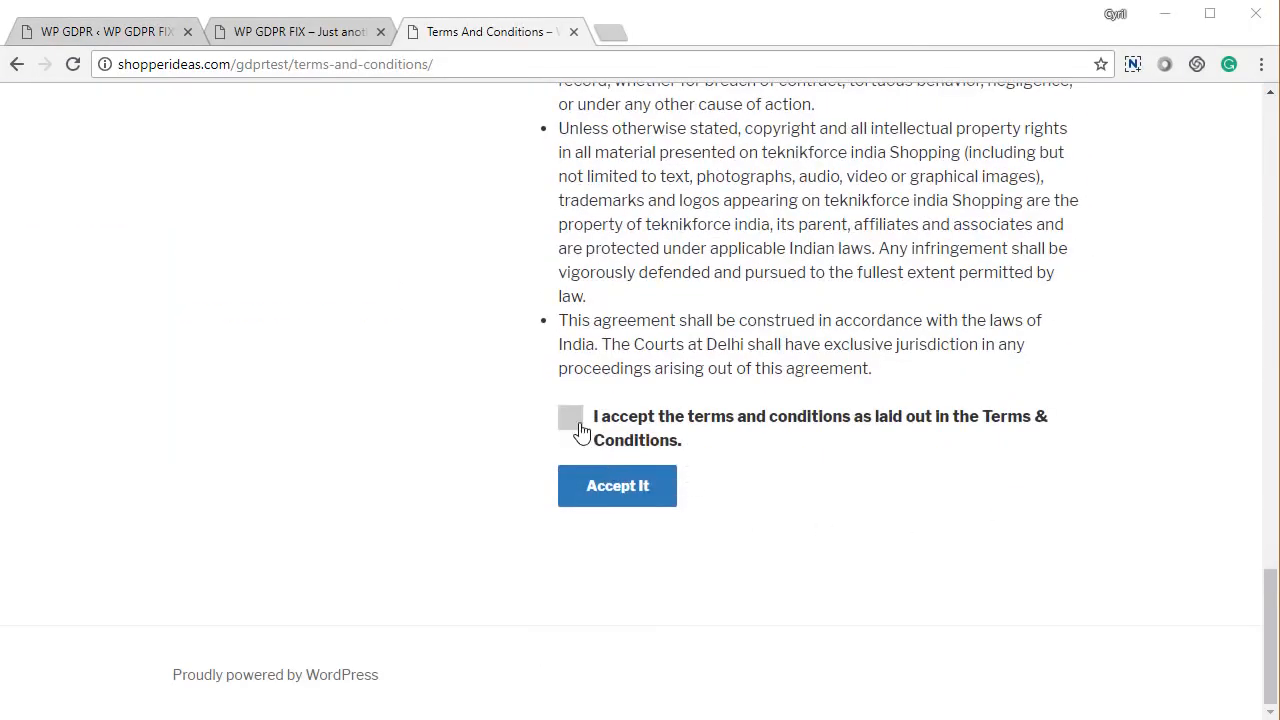
pyautogui.click(572, 420)
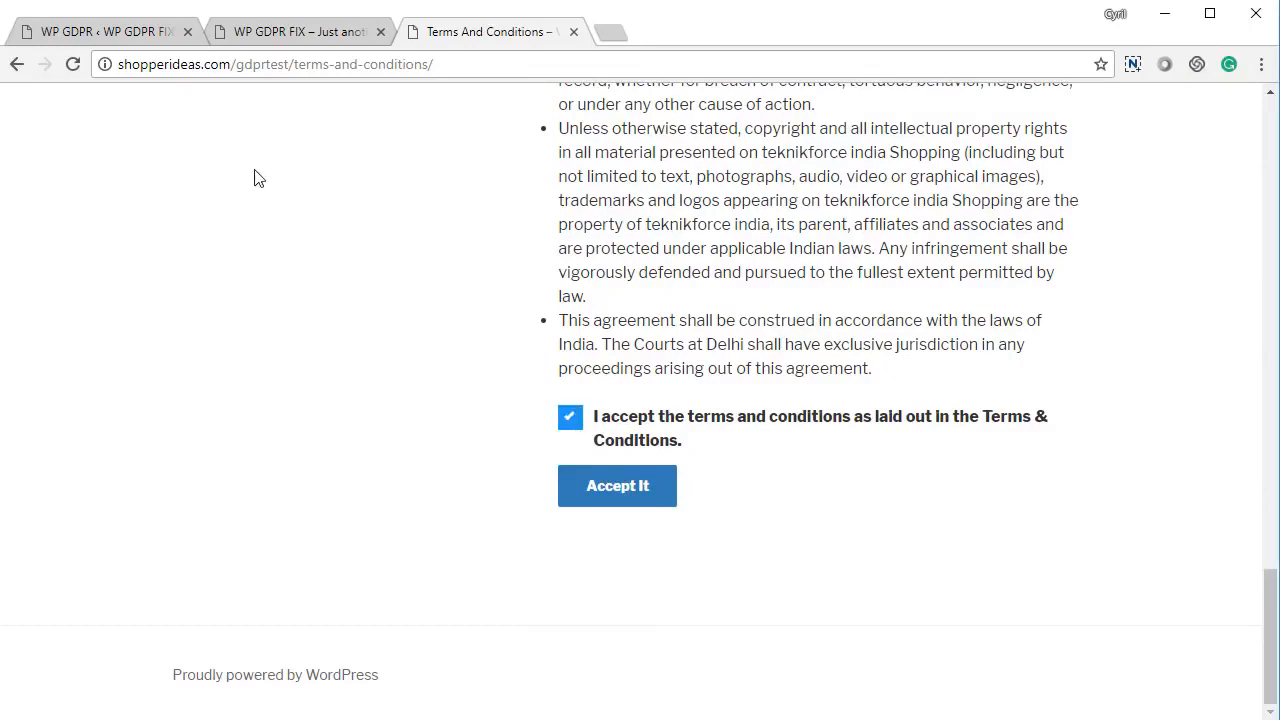
# - Check the plugin's Terms And Conditions settings in the admin tab
pyautogui.click(331, 40)
pyautogui.click(462, 31)
pyautogui.click(88, 33)
pyautogui.scroll(-2, 308, 473)
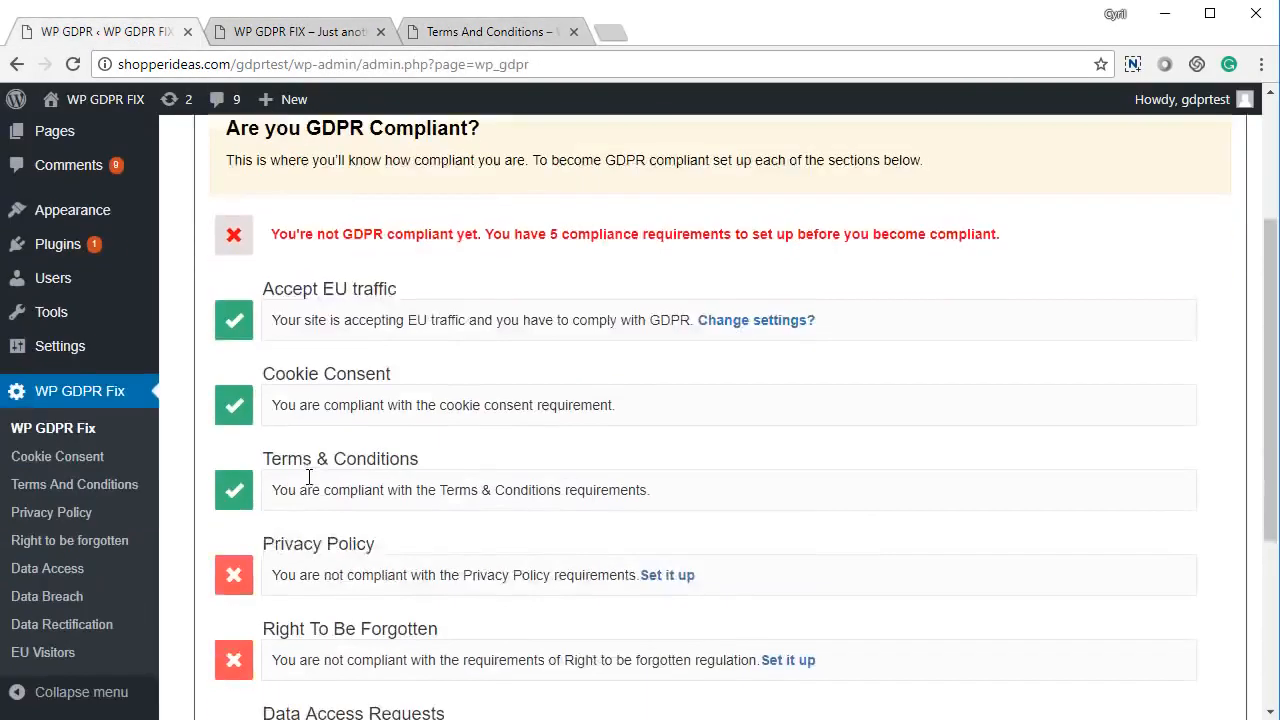
pyautogui.scroll(3, 300, 400)
pyautogui.click(450, 203)
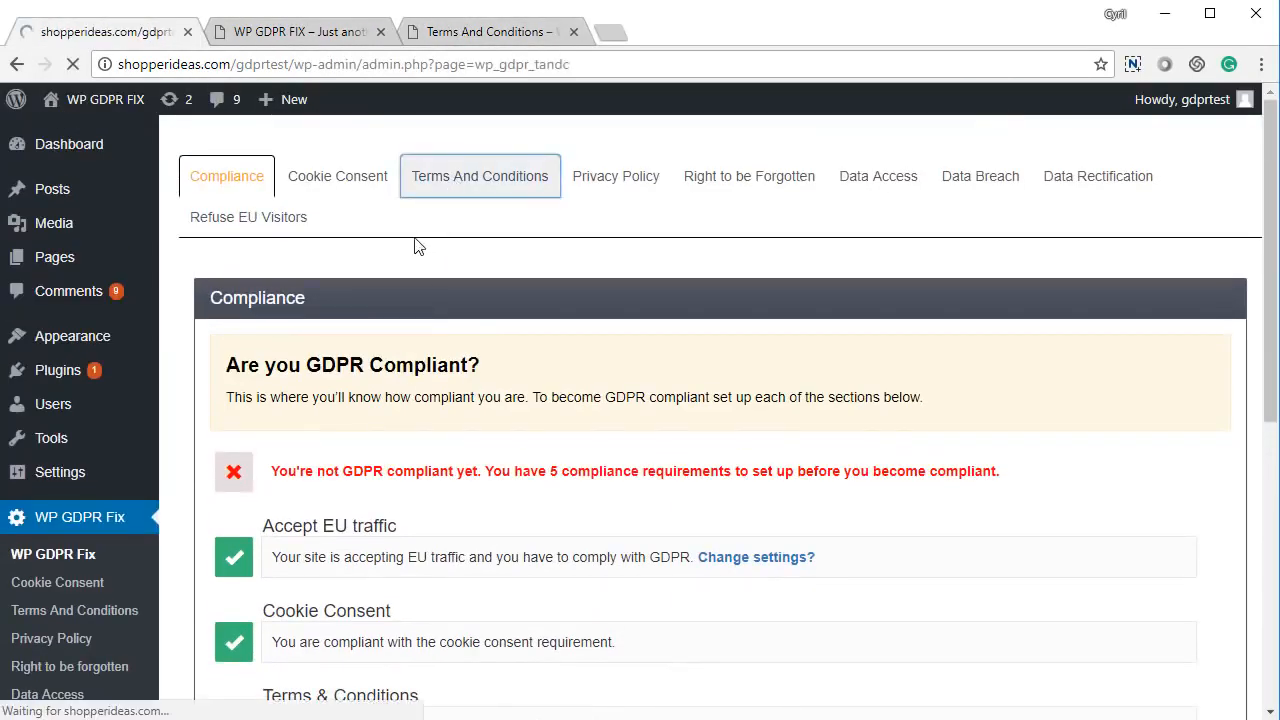
pyautogui.scroll(-3, 484, 331)
# - Back on the site's terms page, click Accept It to reach Home, then return to admin
pyautogui.click(496, 31)
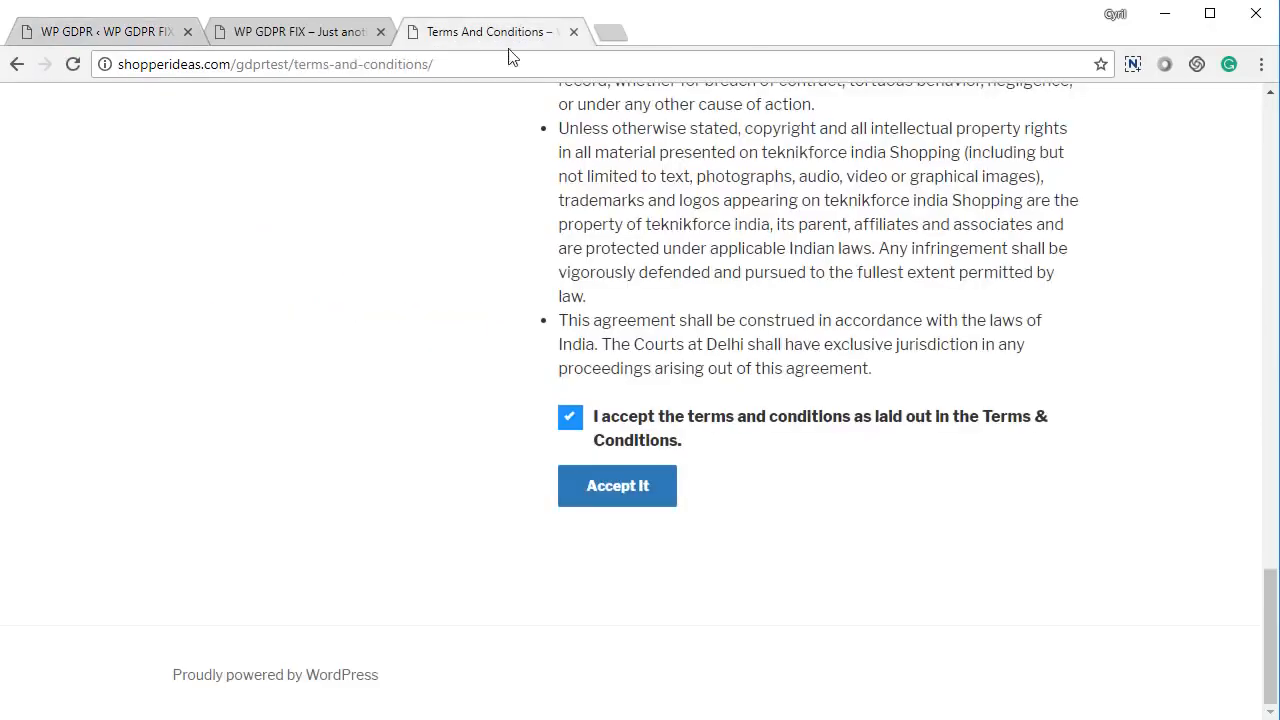
pyautogui.scroll(8, 694, 449)
pyautogui.scroll(-4, 620, 540)
pyautogui.scroll(-4, 549, 622)
pyautogui.click(638, 487)
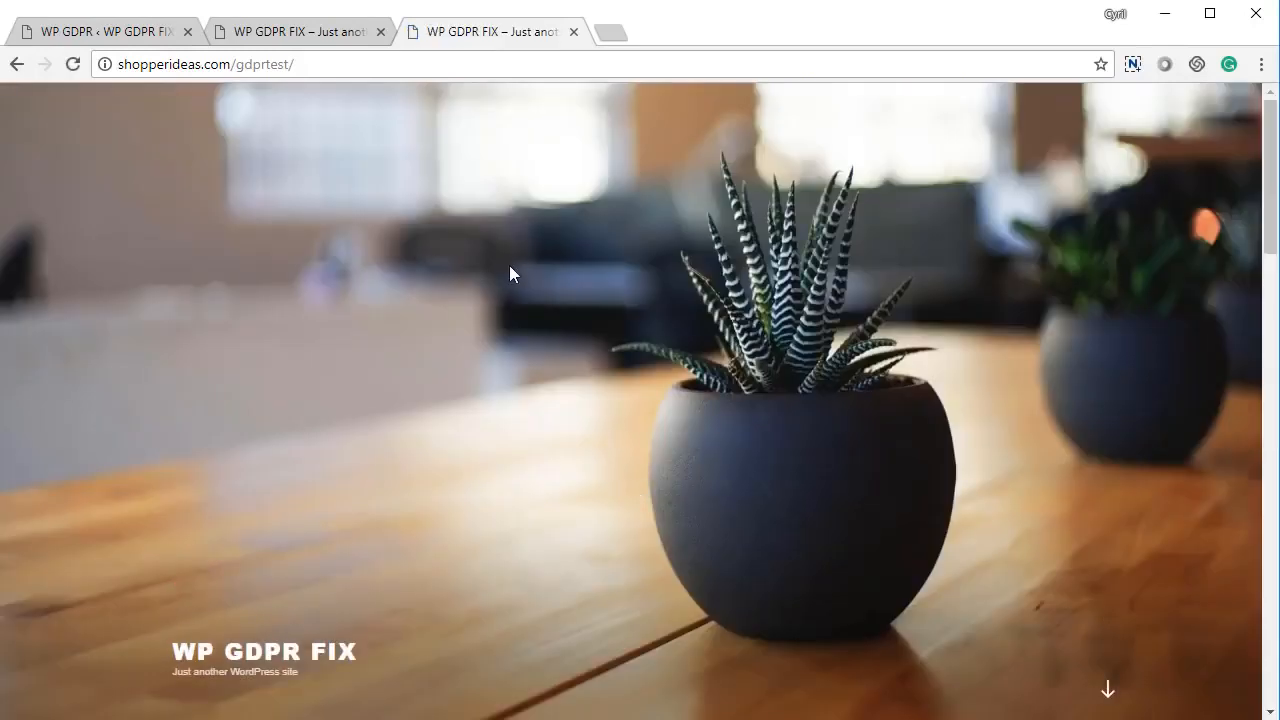
pyautogui.scroll(-4, 509, 270)
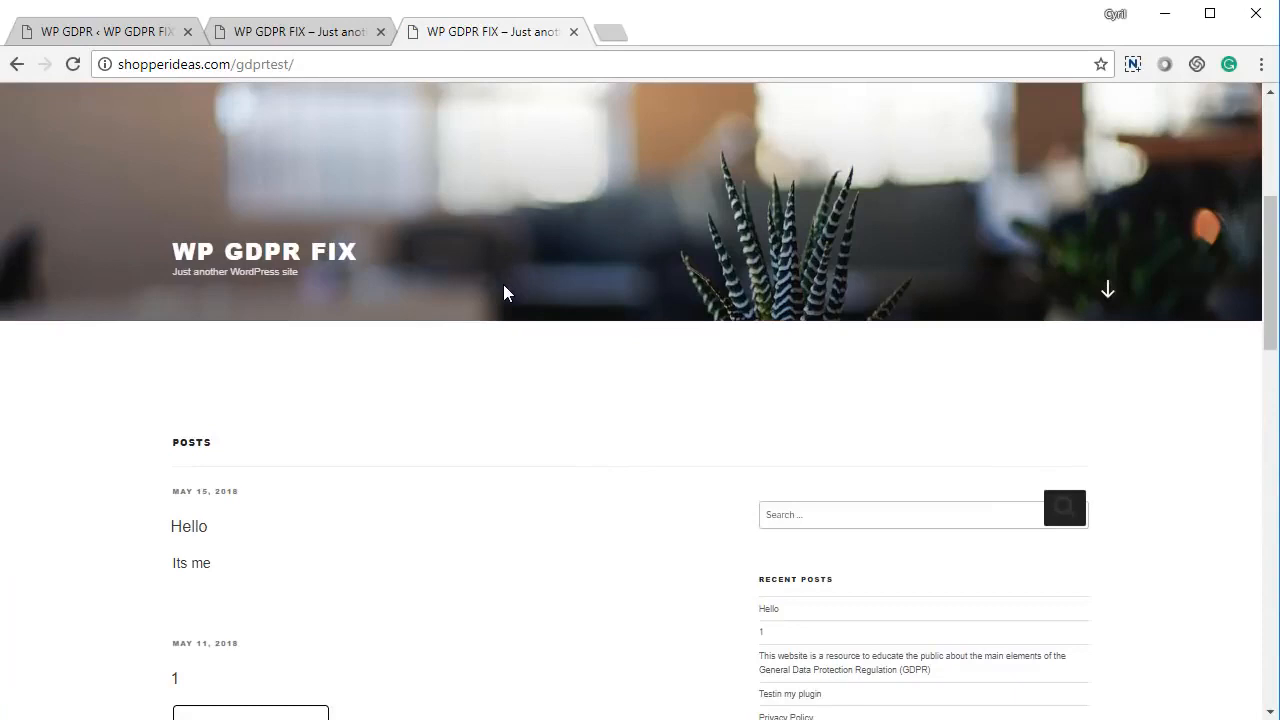
pyautogui.click(125, 35)
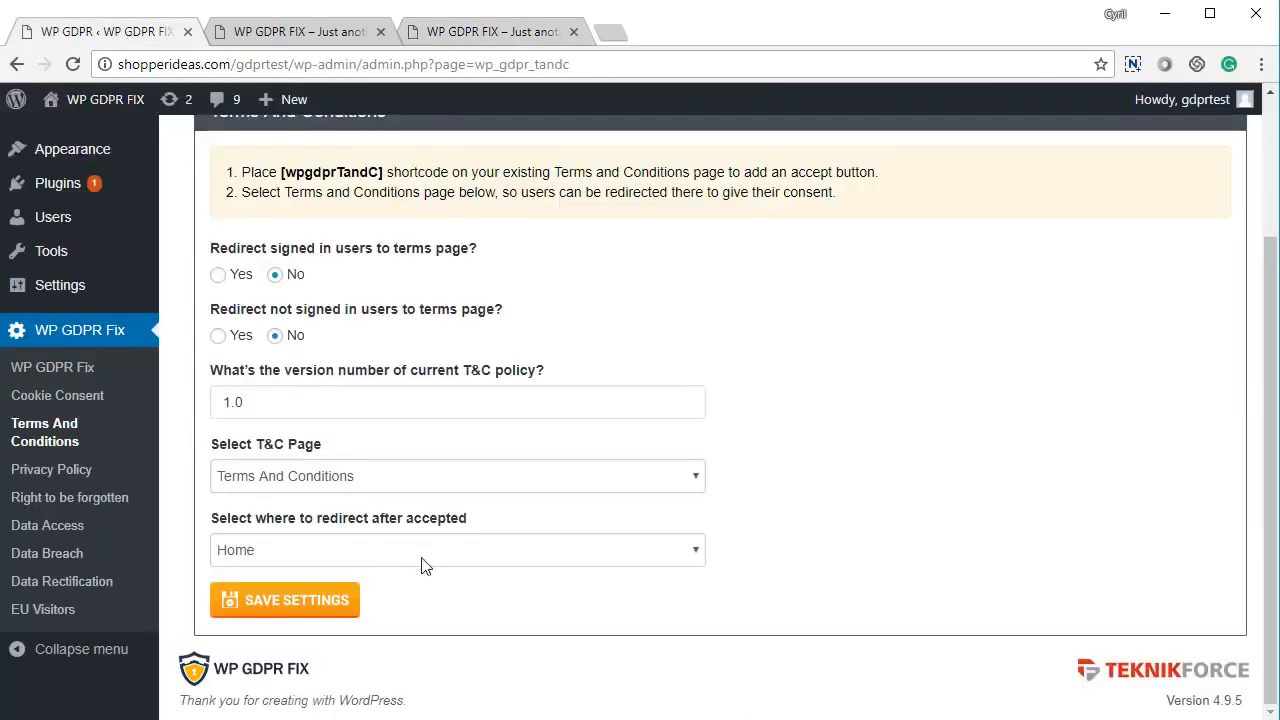
# - Open the Privacy Policy settings and review its redirect questions and policy version
pyautogui.scroll(1, 570, 582)
pyautogui.scroll(3, 566, 582)
pyautogui.click(603, 180)
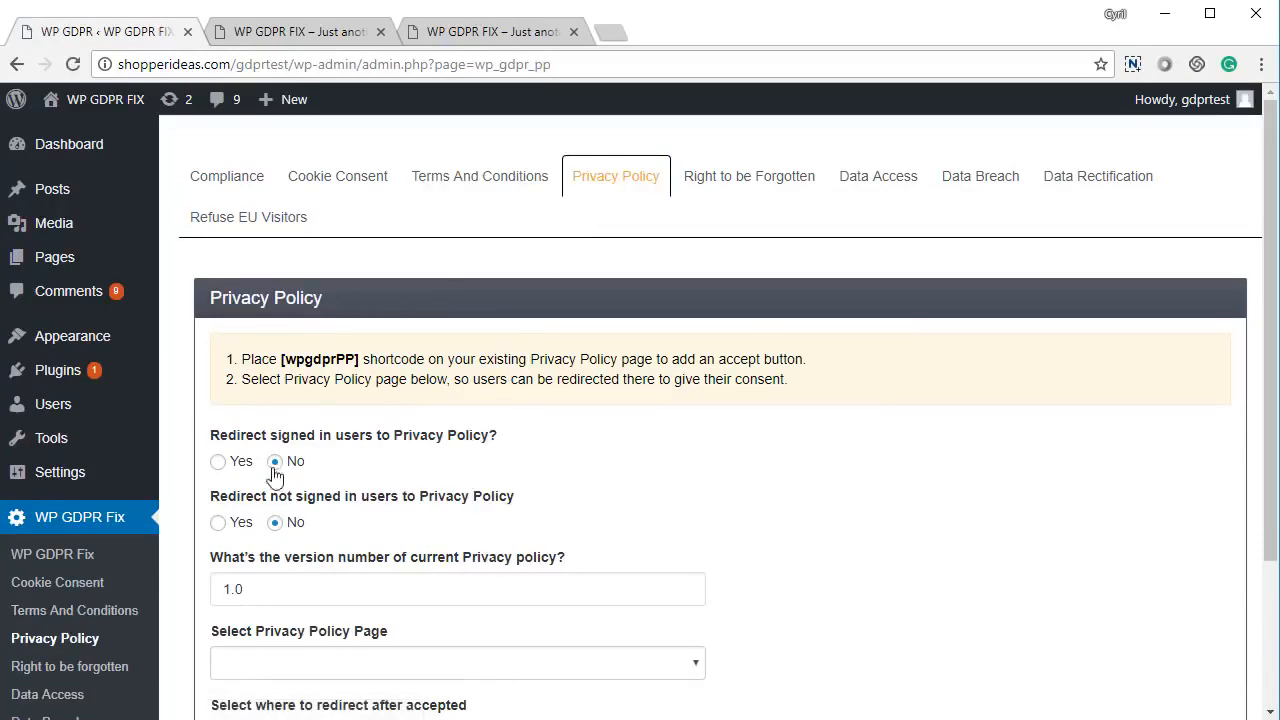
pyautogui.moveTo(279, 435); pyautogui.dragTo(424, 454)
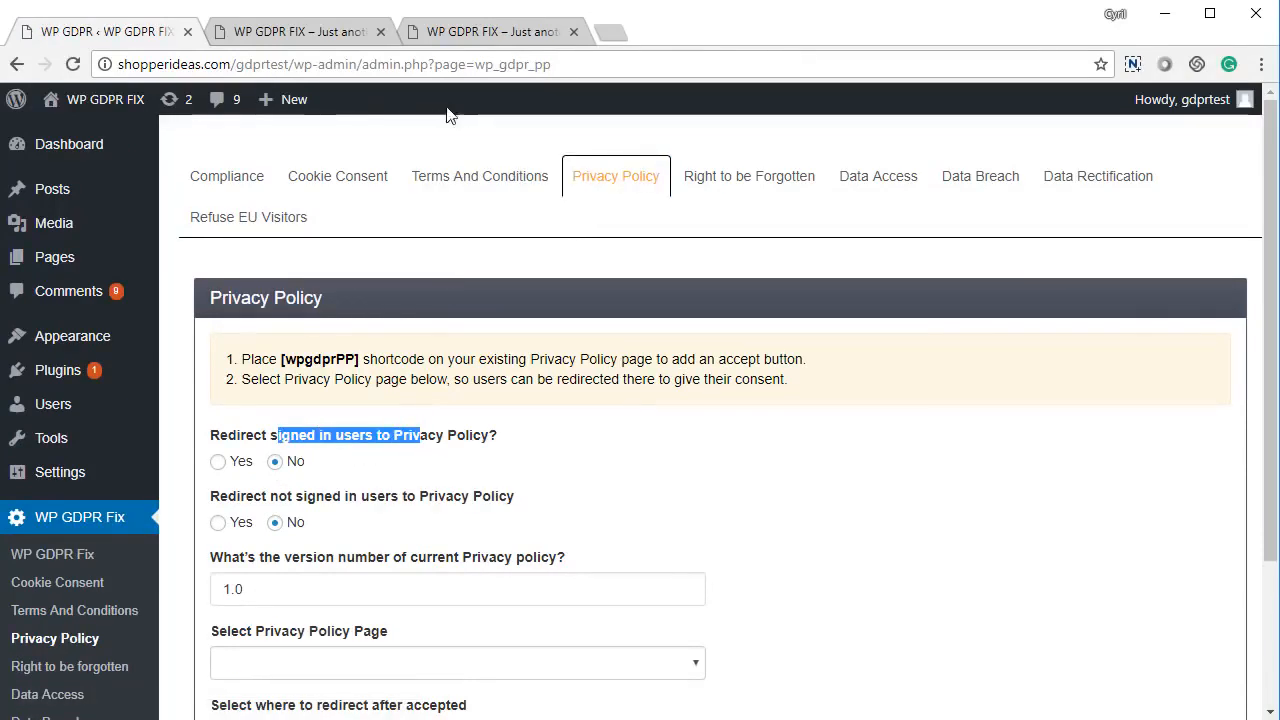
pyautogui.moveTo(262, 498); pyautogui.dragTo(427, 512)
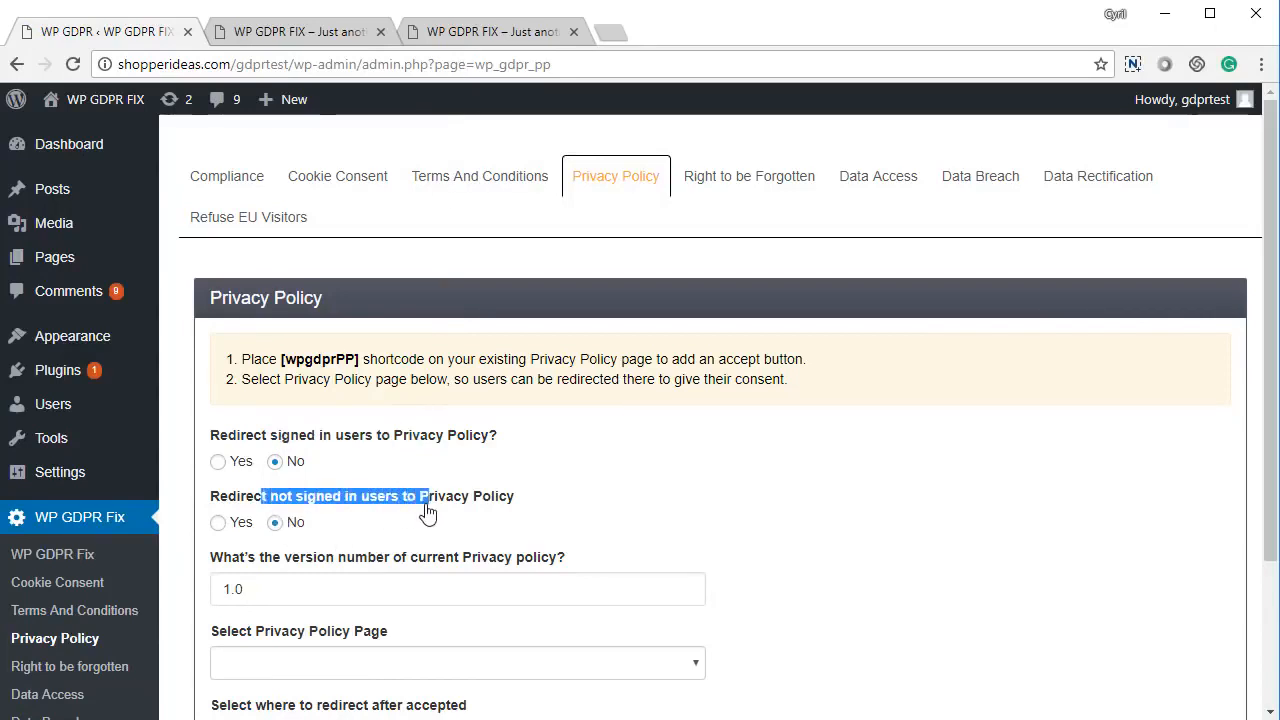
pyautogui.scroll(-2, 400, 528)
pyautogui.moveTo(223, 397); pyautogui.dragTo(464, 398)
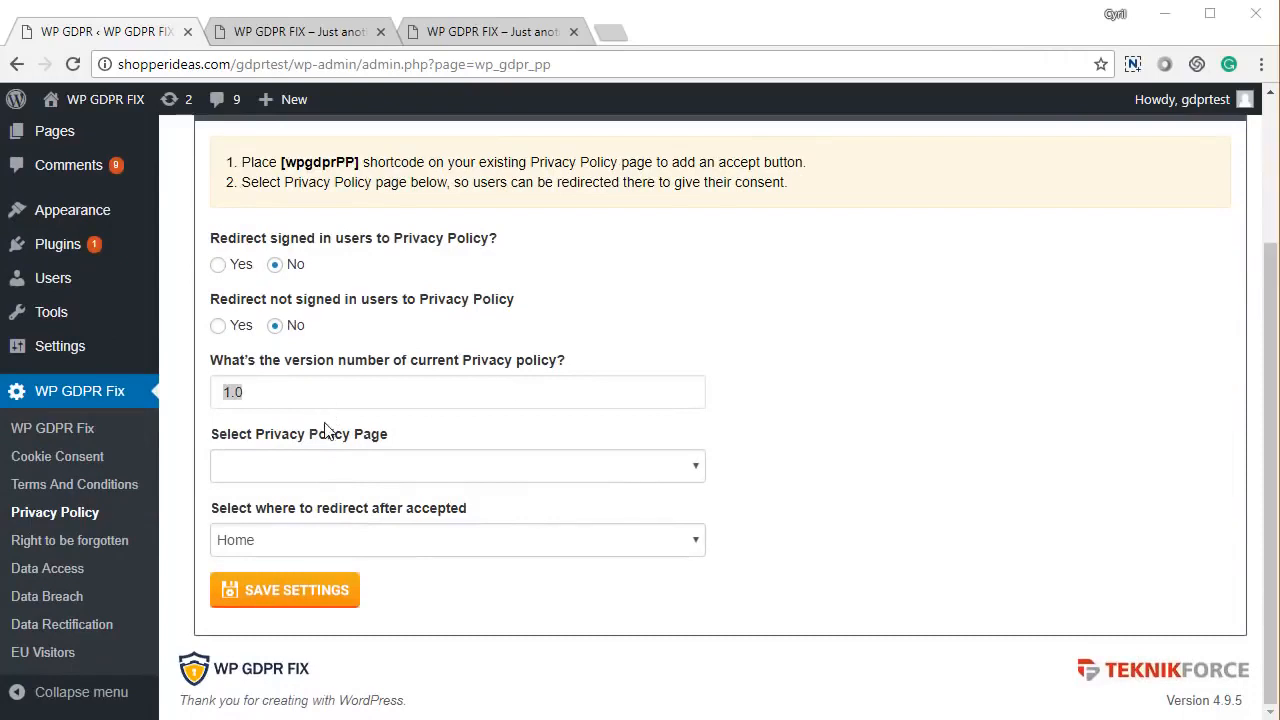
pyautogui.moveTo(291, 394); pyautogui.dragTo(245, 391)
pyautogui.click(217, 393)
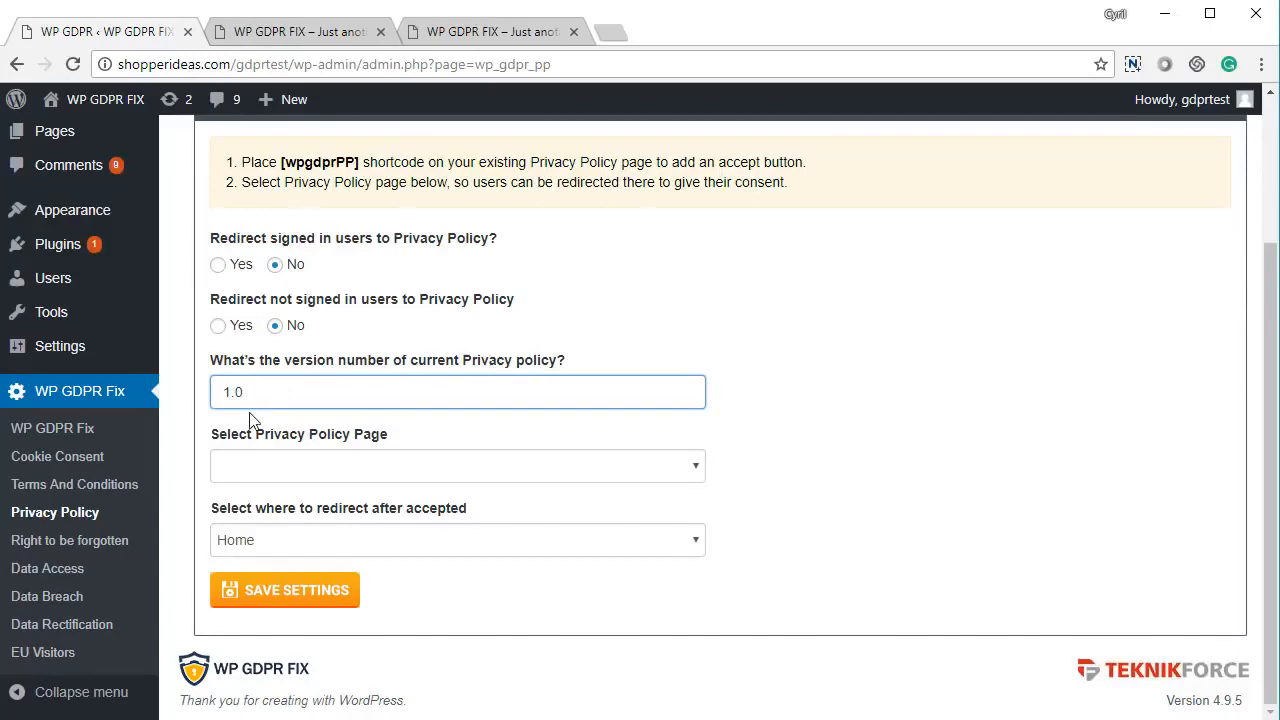
# - Select Privacy Policy as the policy page, keep Home as redirect, and save
pyautogui.click(345, 470)
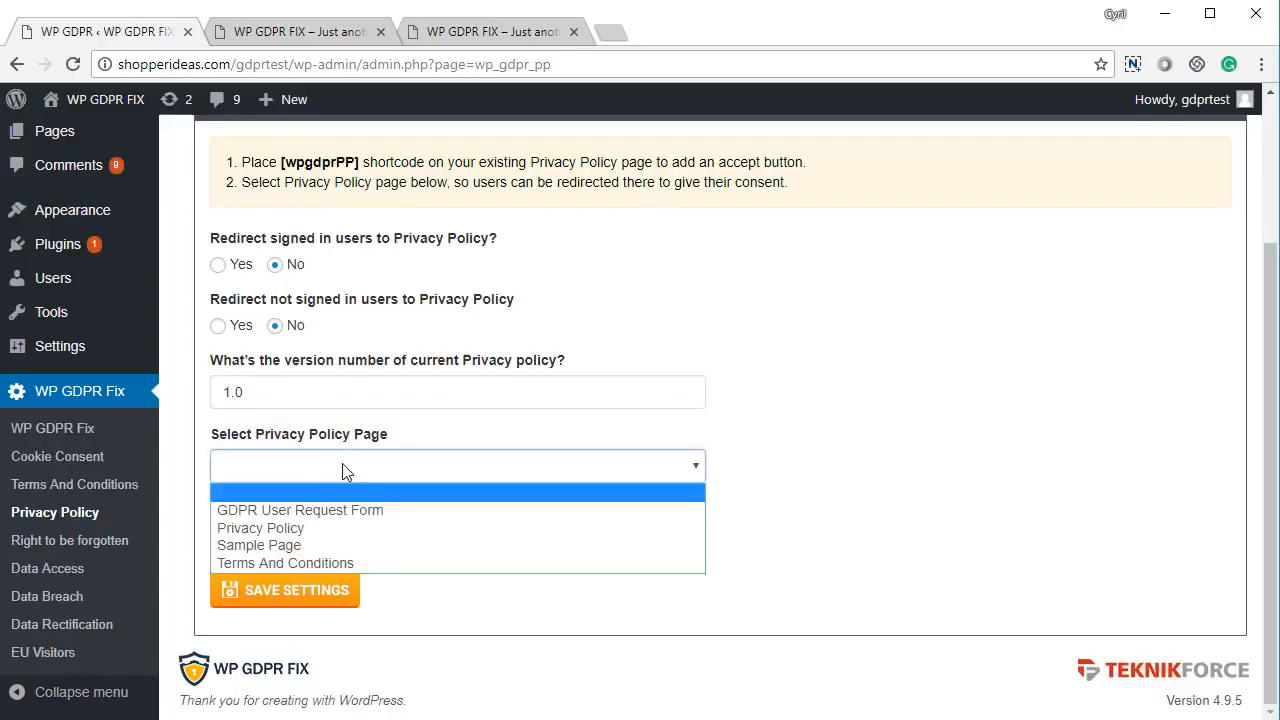
pyautogui.click(329, 528)
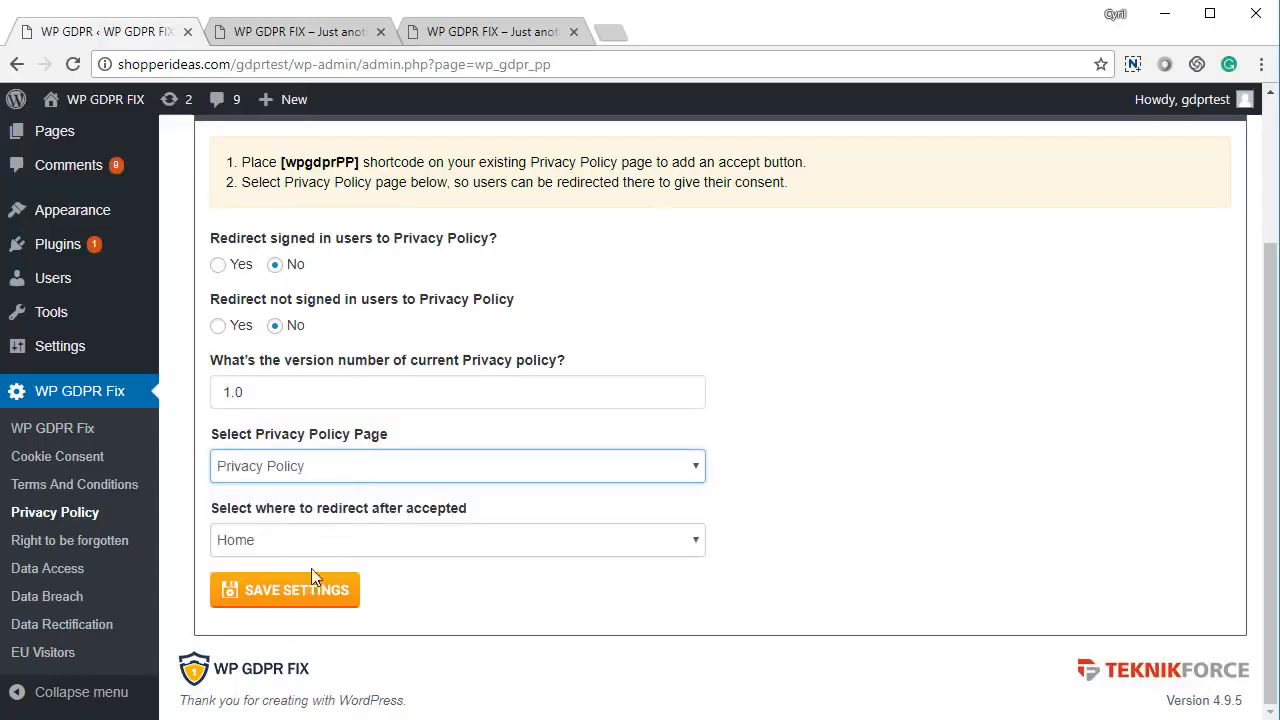
pyautogui.click(313, 548)
pyautogui.click(313, 564)
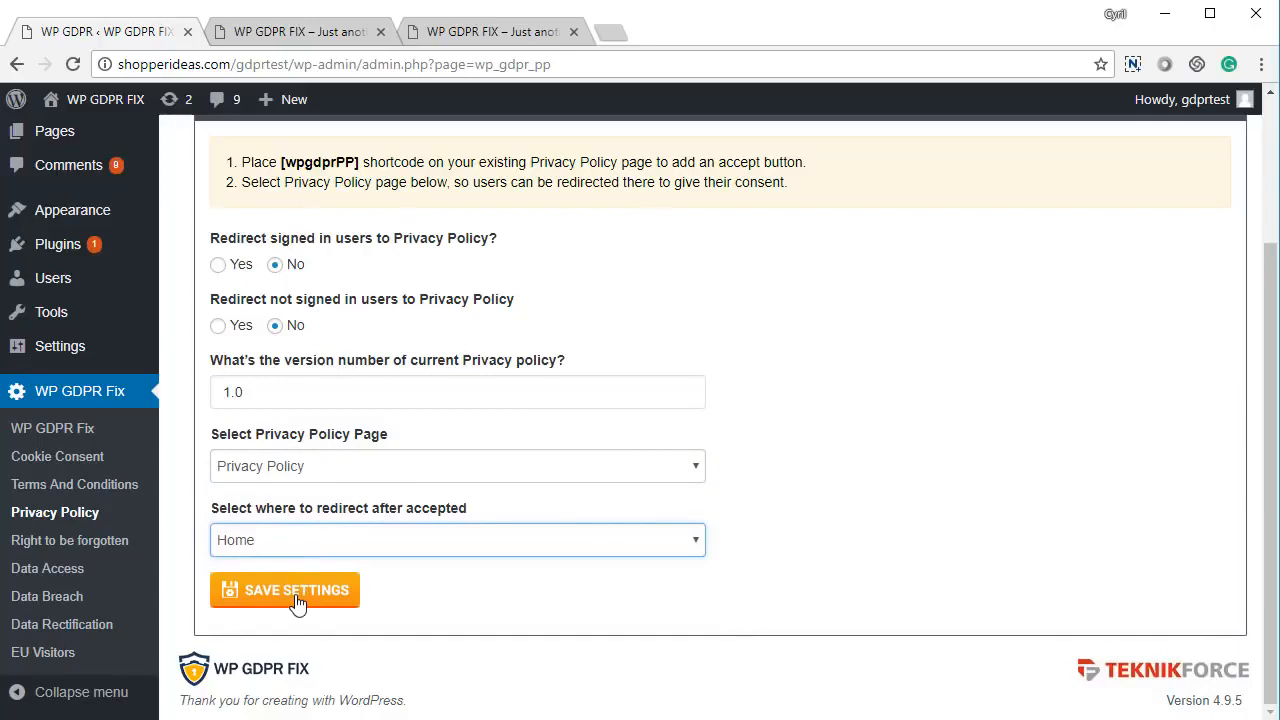
pyautogui.click(296, 594)
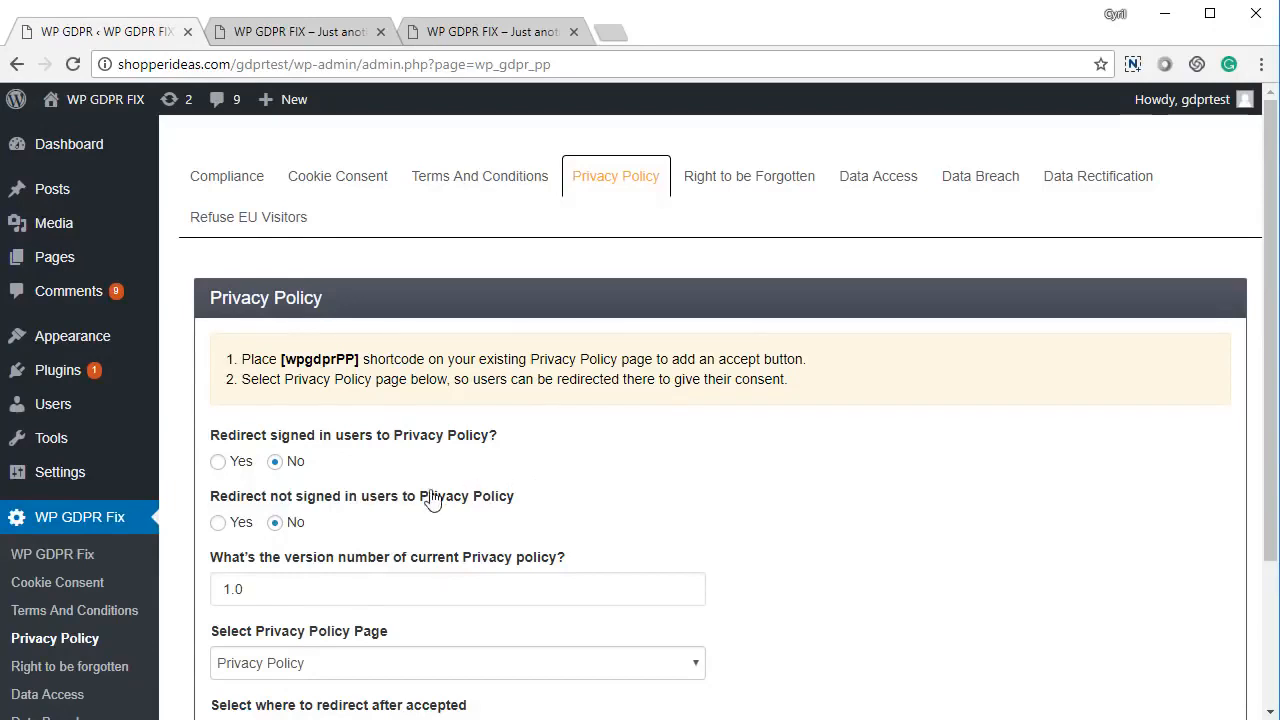
# - Redirect signed-out visitors to the Privacy Policy, keeping signed-in users unredirected, and save
pyautogui.click(241, 472)
pyautogui.click(277, 464)
pyautogui.click(231, 528)
pyautogui.scroll(-2, 286, 524)
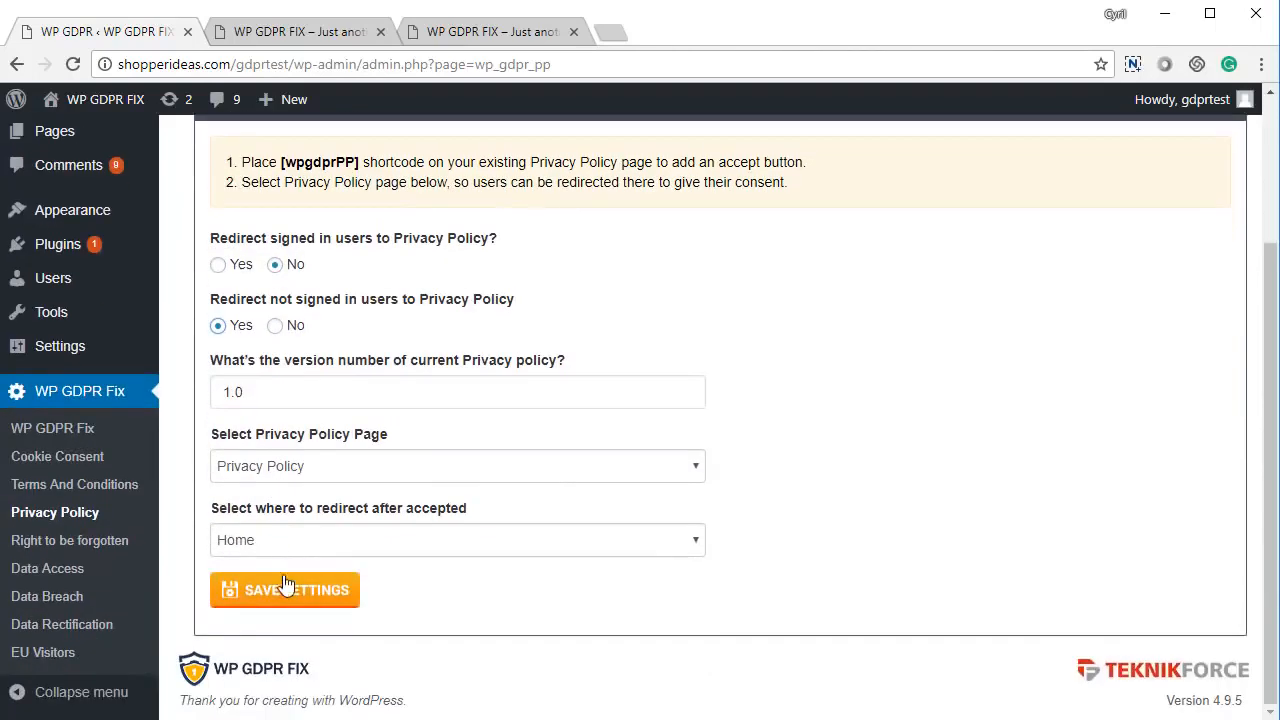
pyautogui.click(287, 589)
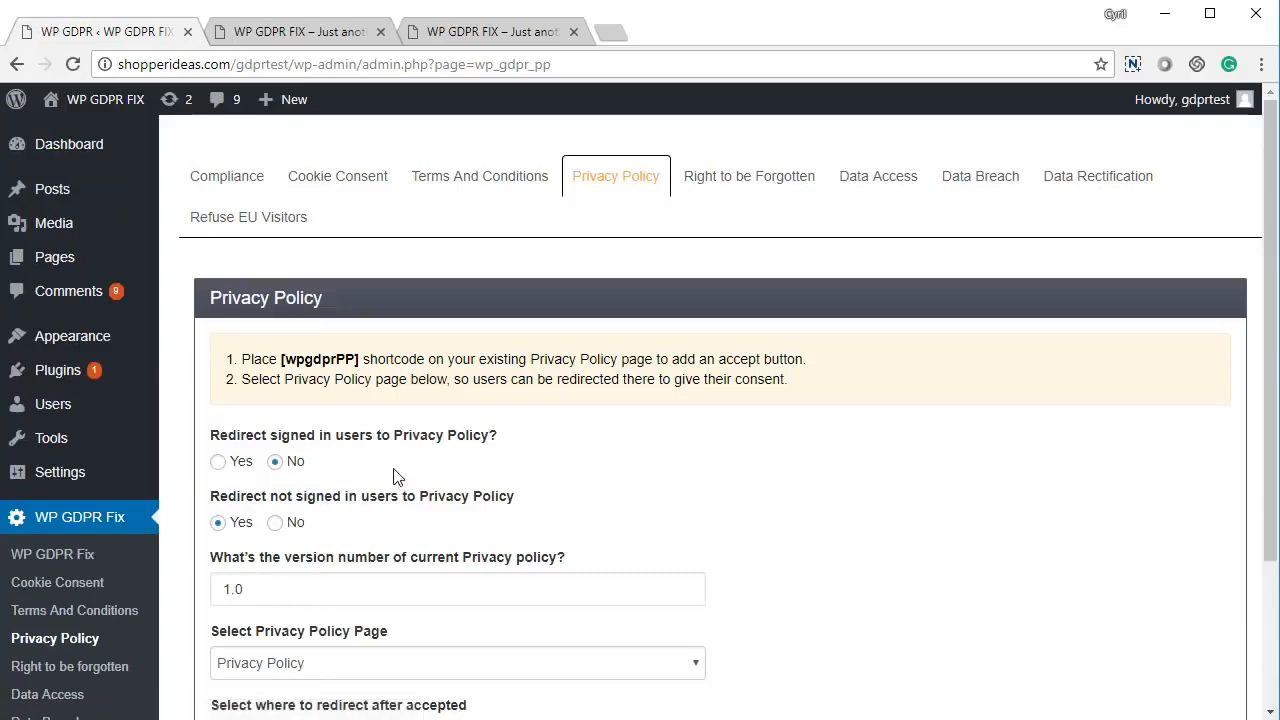
pyautogui.click(343, 30)
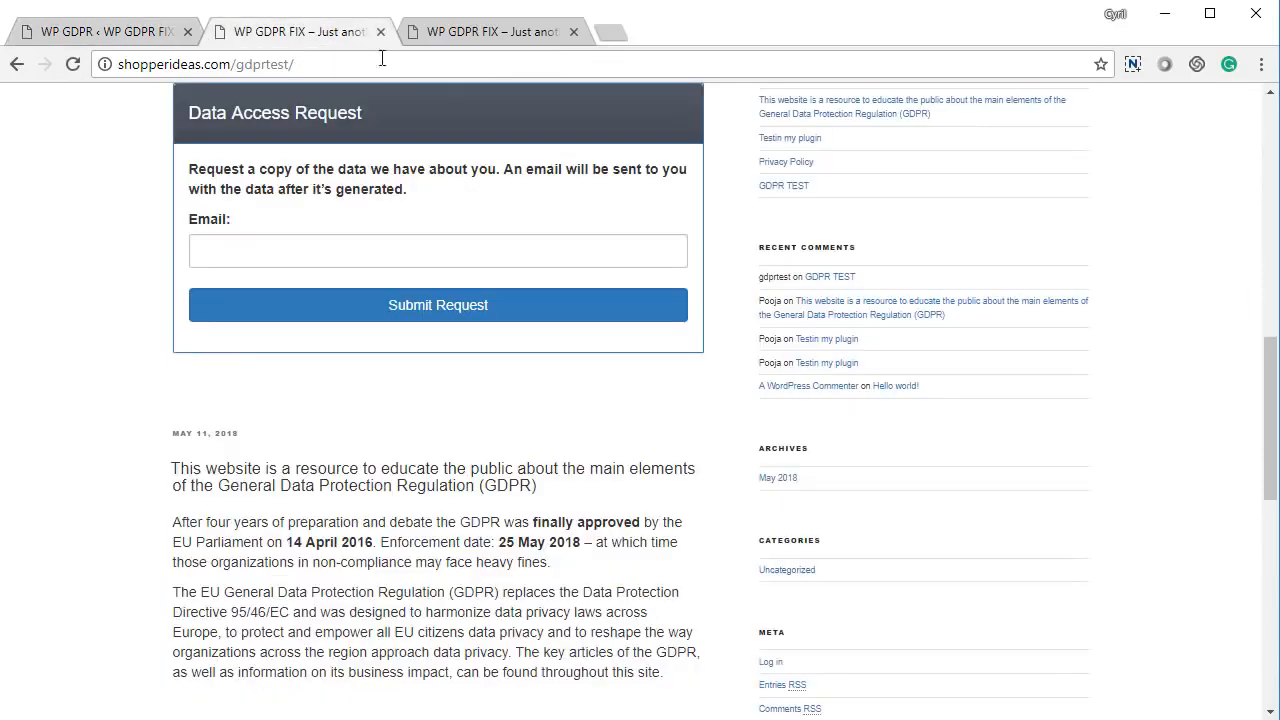
# - Reload the front-end page, confirm the redirect to the Privacy Policy, tick consent and accept
pyautogui.click(480, 32)
pyautogui.press('F5')
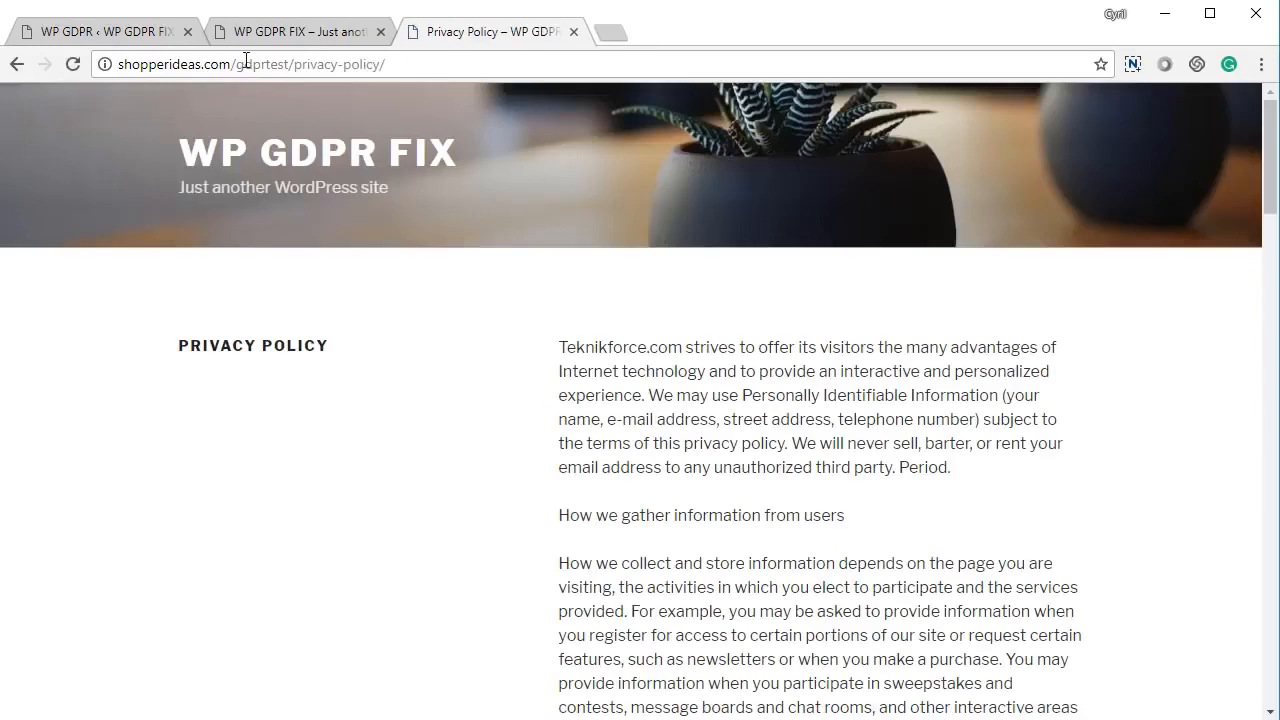
pyautogui.moveTo(238, 64); pyautogui.dragTo(611, 126)
pyautogui.click(693, 427)
pyautogui.scroll(-20, 825, 476)
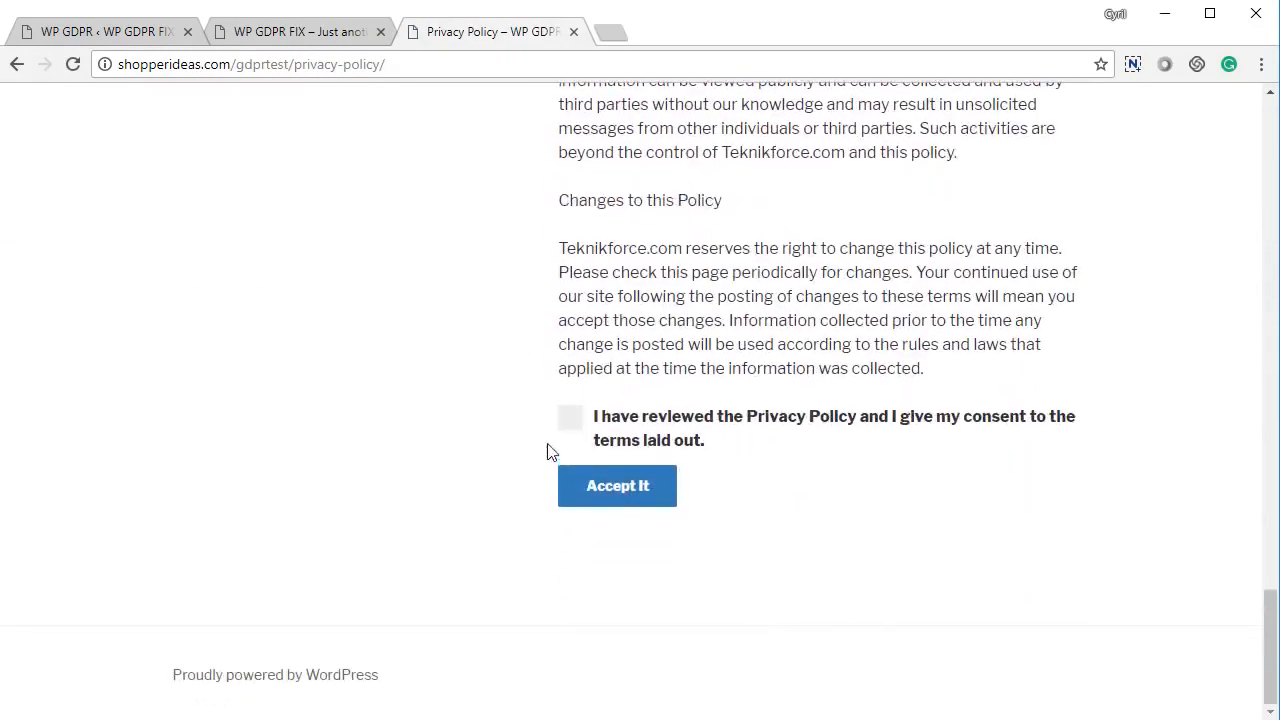
pyautogui.click(569, 420)
pyautogui.click(583, 489)
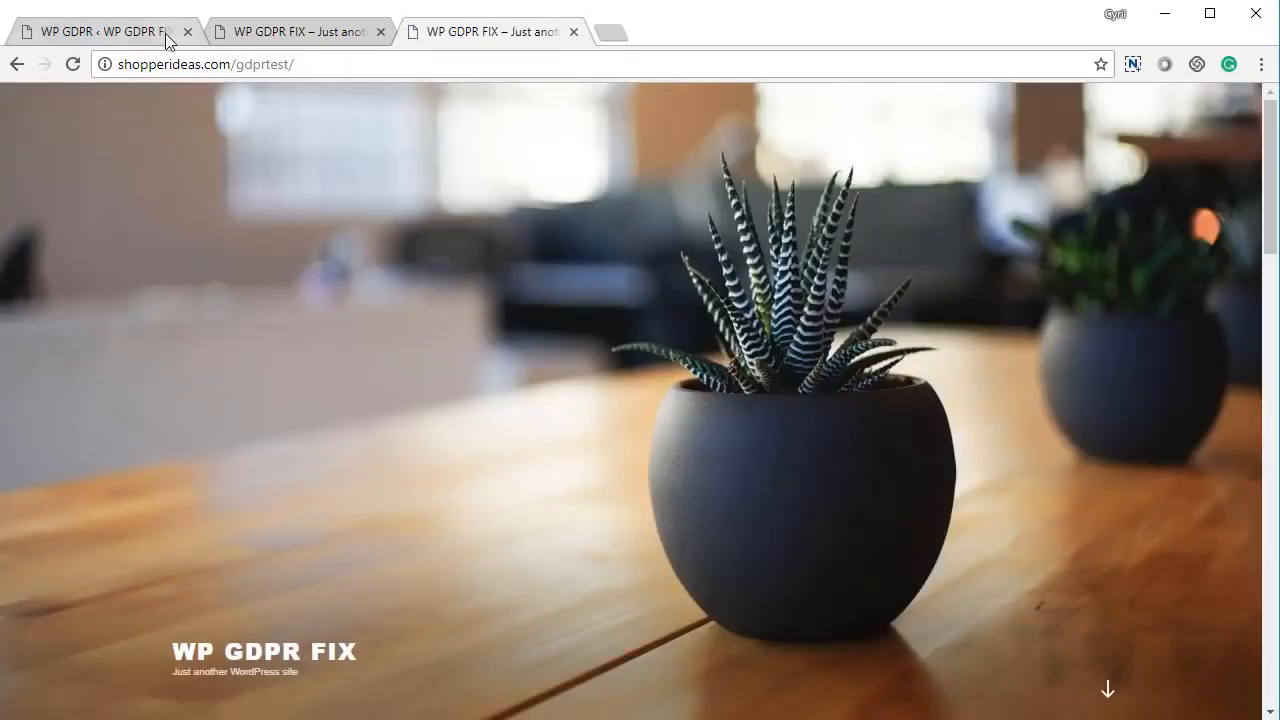
# - In admin, save the Privacy Policy settings with the signed-out redirect set back to No
pyautogui.click(166, 40)
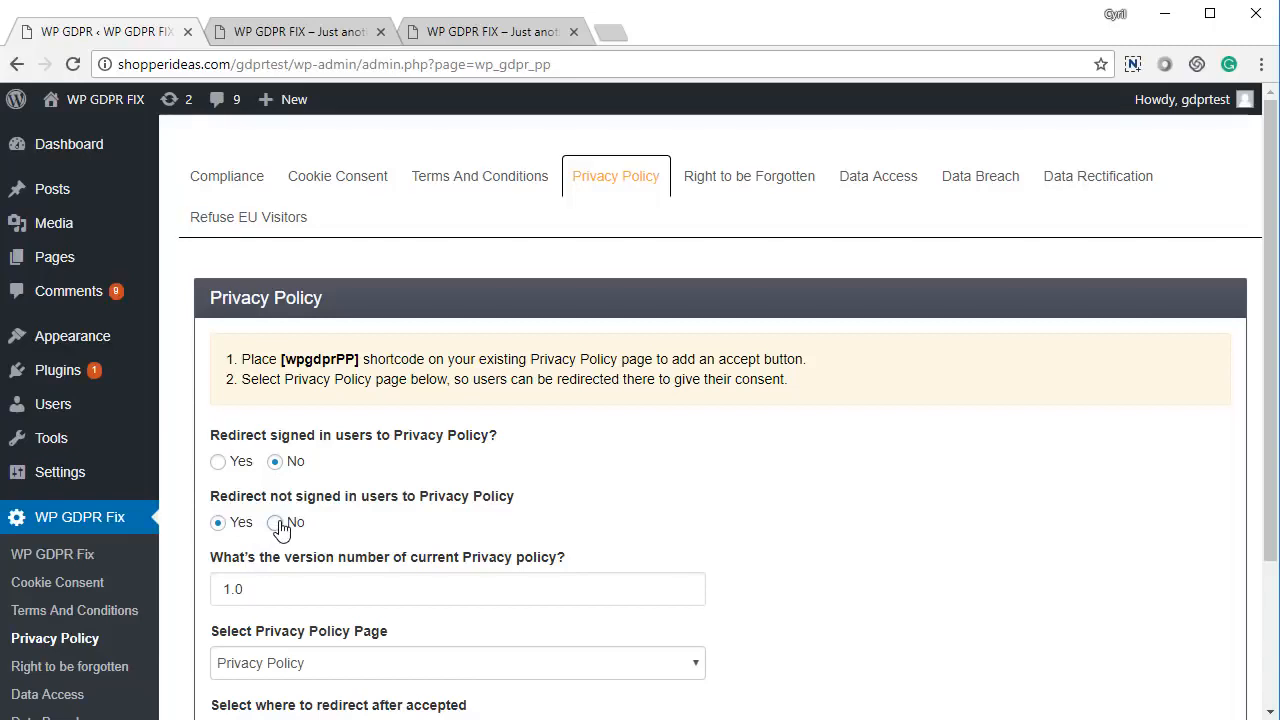
pyautogui.scroll(-2, 443, 514)
pyautogui.click(309, 588)
# - Fill the Right to be Forgotten email message with the default data-forgotten confirmation text
pyautogui.click(760, 190)
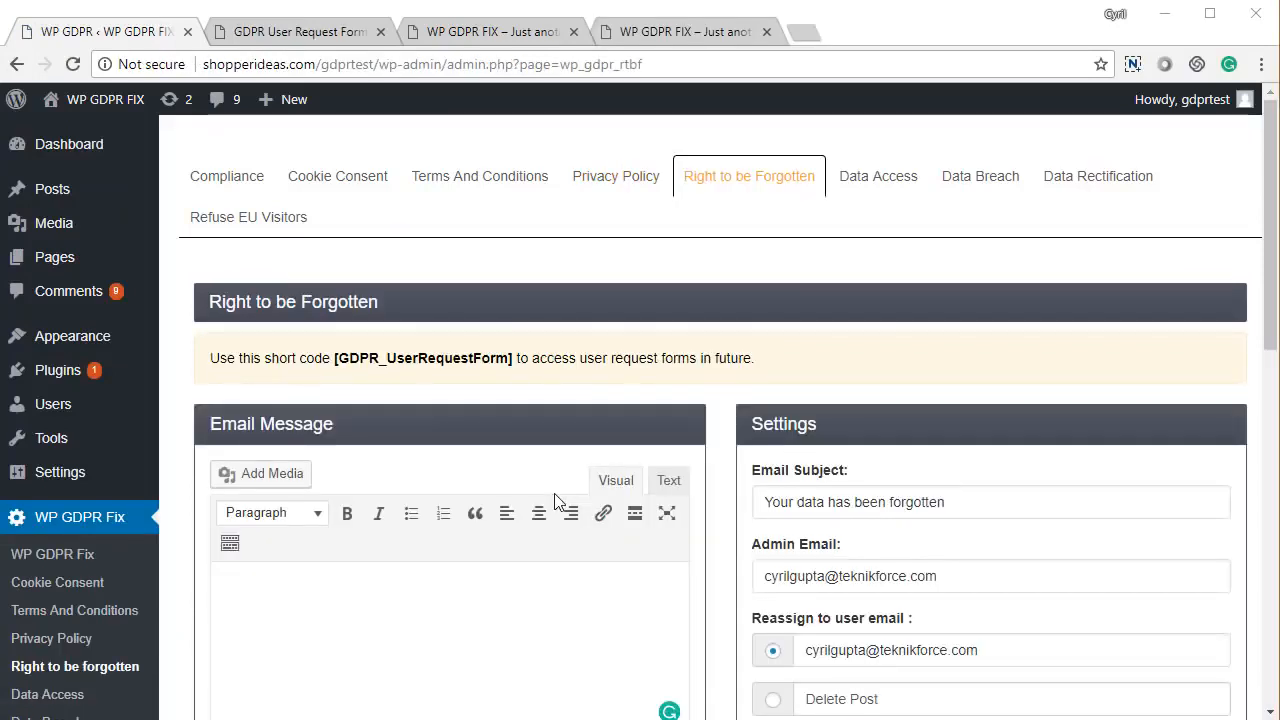
pyautogui.scroll(-3, 383, 352)
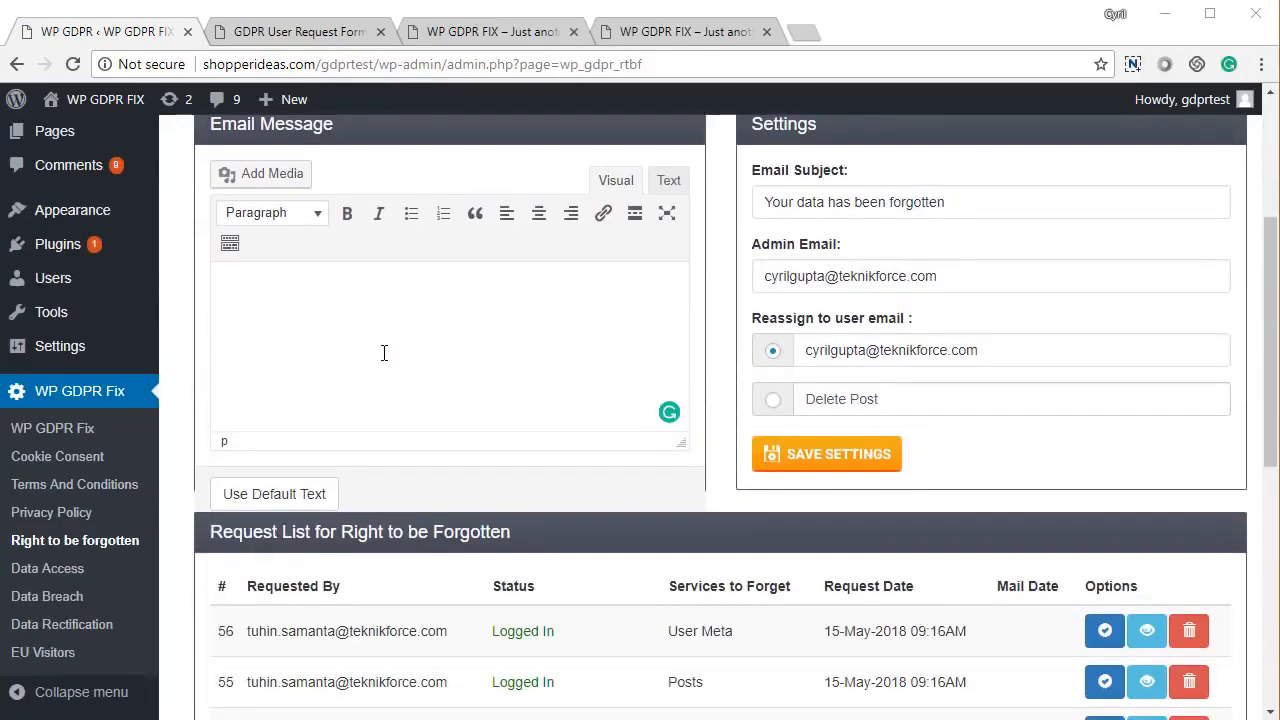
pyautogui.click(309, 490)
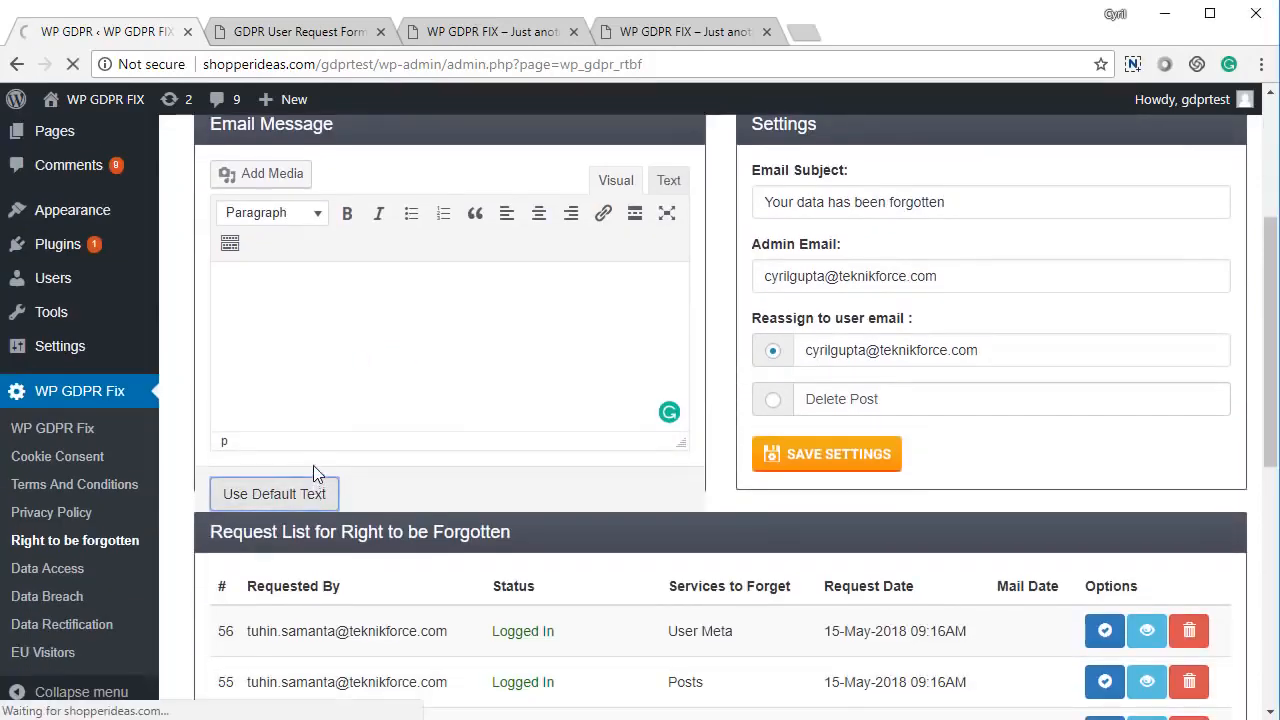
pyautogui.scroll(-2, 314, 466)
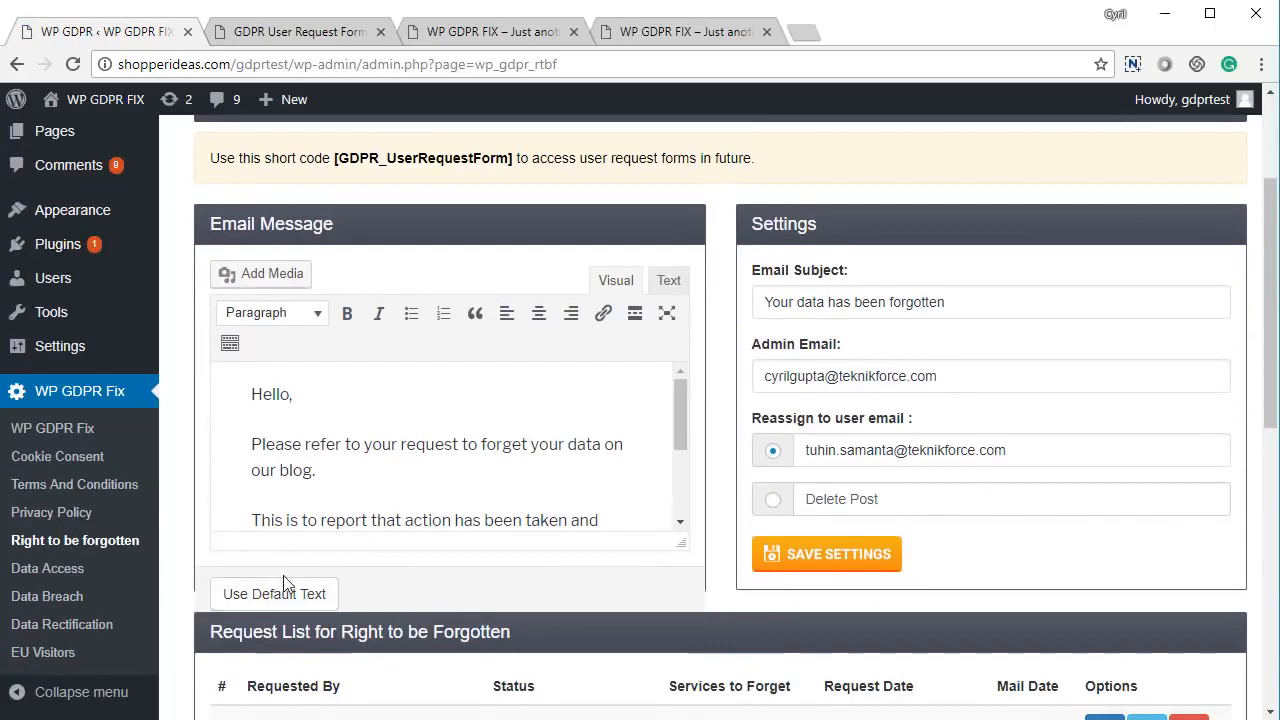
pyautogui.scroll(-3, 382, 432)
pyautogui.scroll(3, 384, 434)
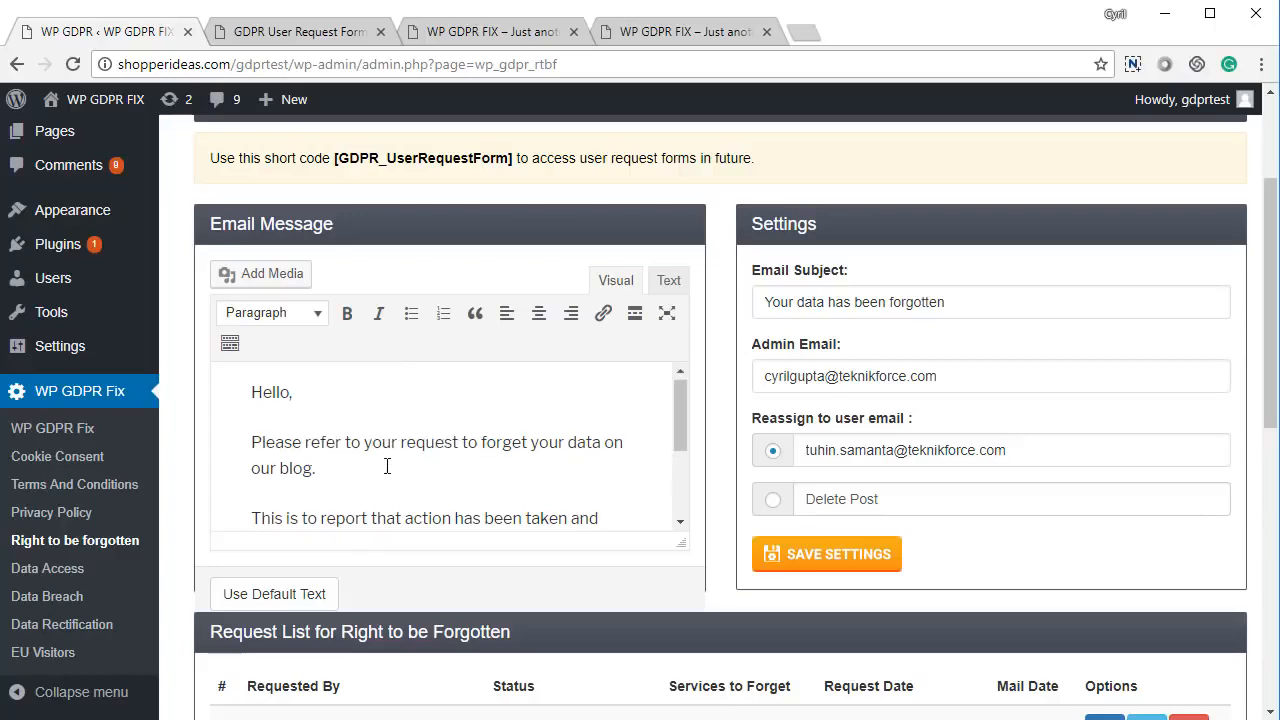
pyautogui.scroll(-2, 385, 434)
pyautogui.scroll(-5, 642, 455)
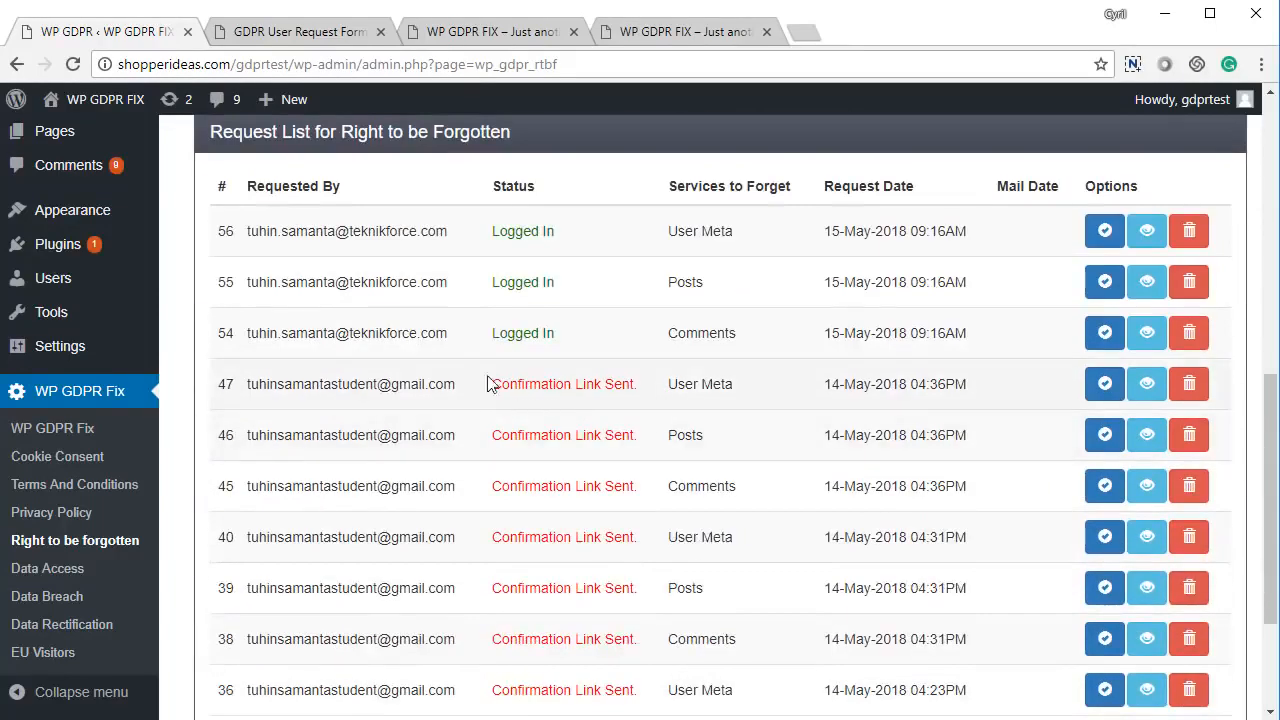
pyautogui.scroll(-3, 505, 462)
pyautogui.scroll(5, 1023, 531)
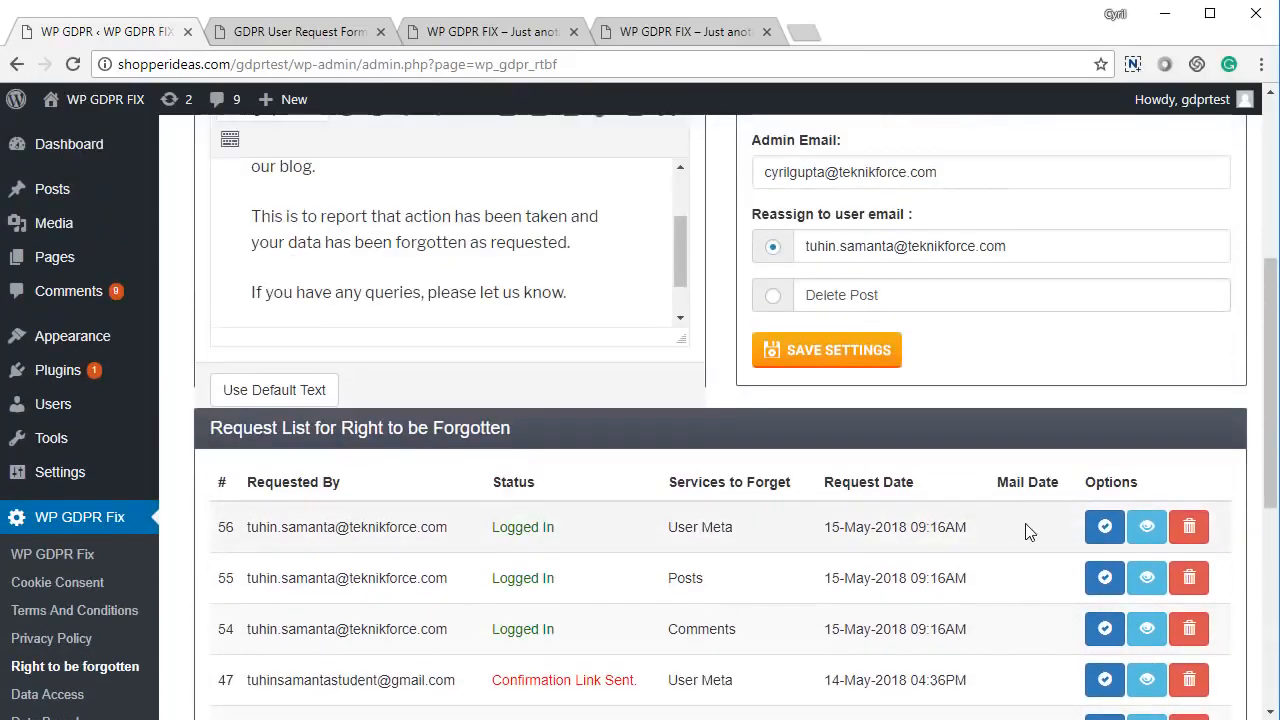
pyautogui.scroll(-2, 1014, 517)
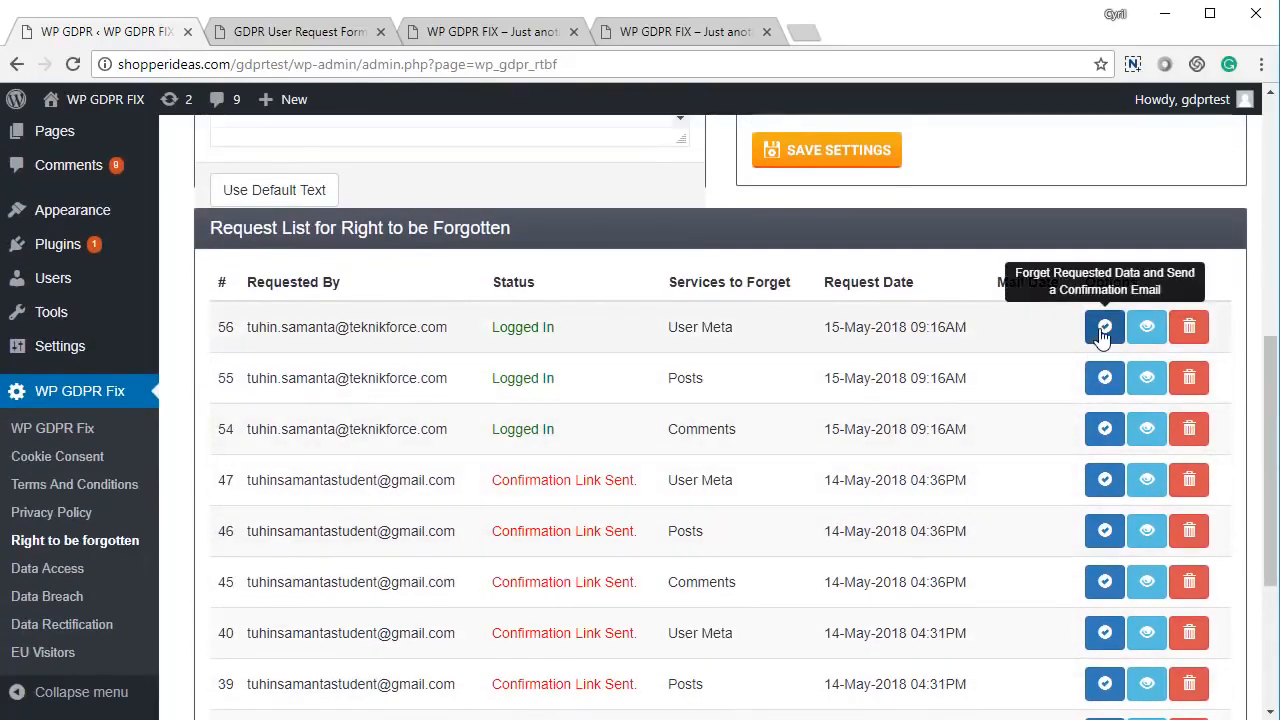
pyautogui.scroll(-1, 1104, 330)
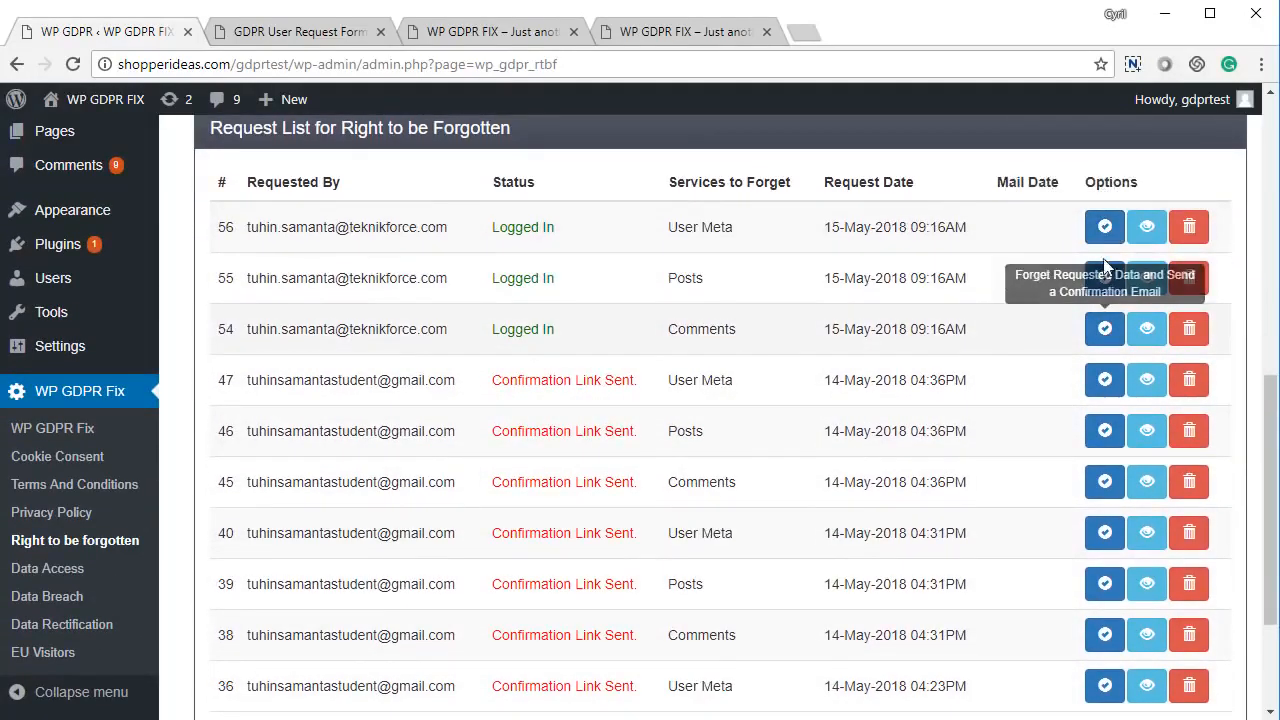
pyautogui.click(1147, 228)
pyautogui.scroll(-8, 433, 310)
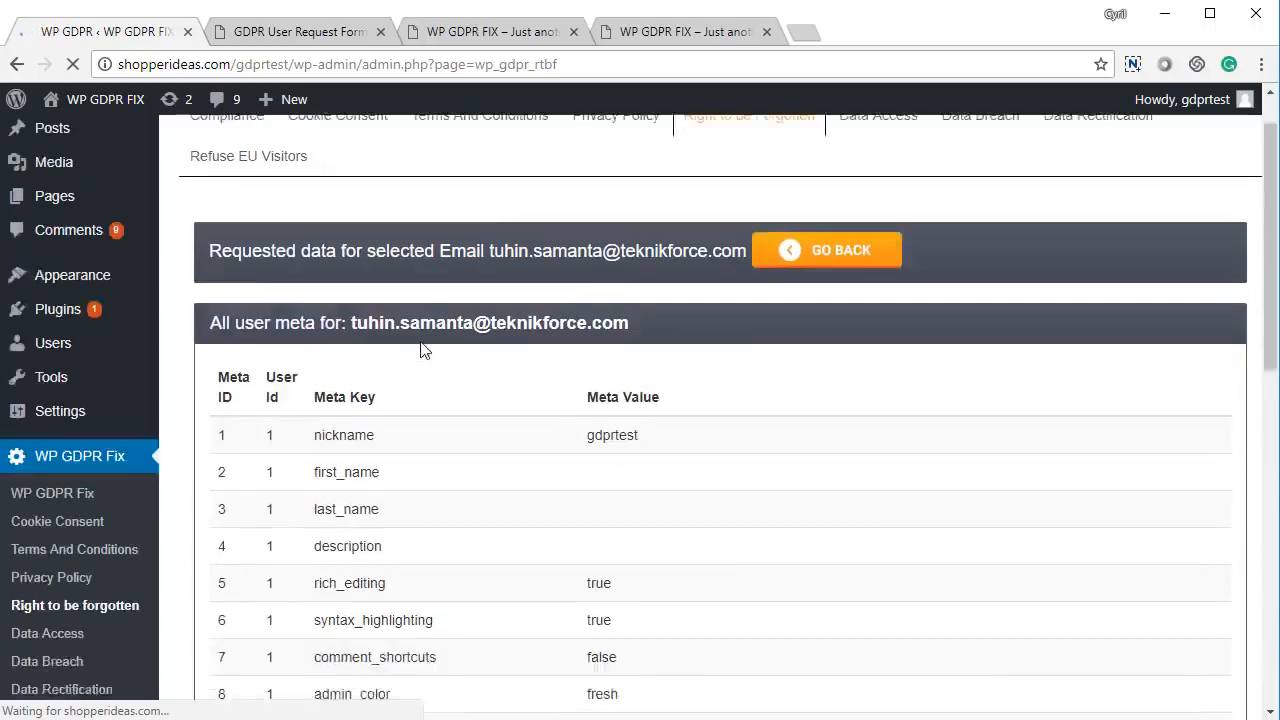
pyautogui.scroll(2, 420, 290)
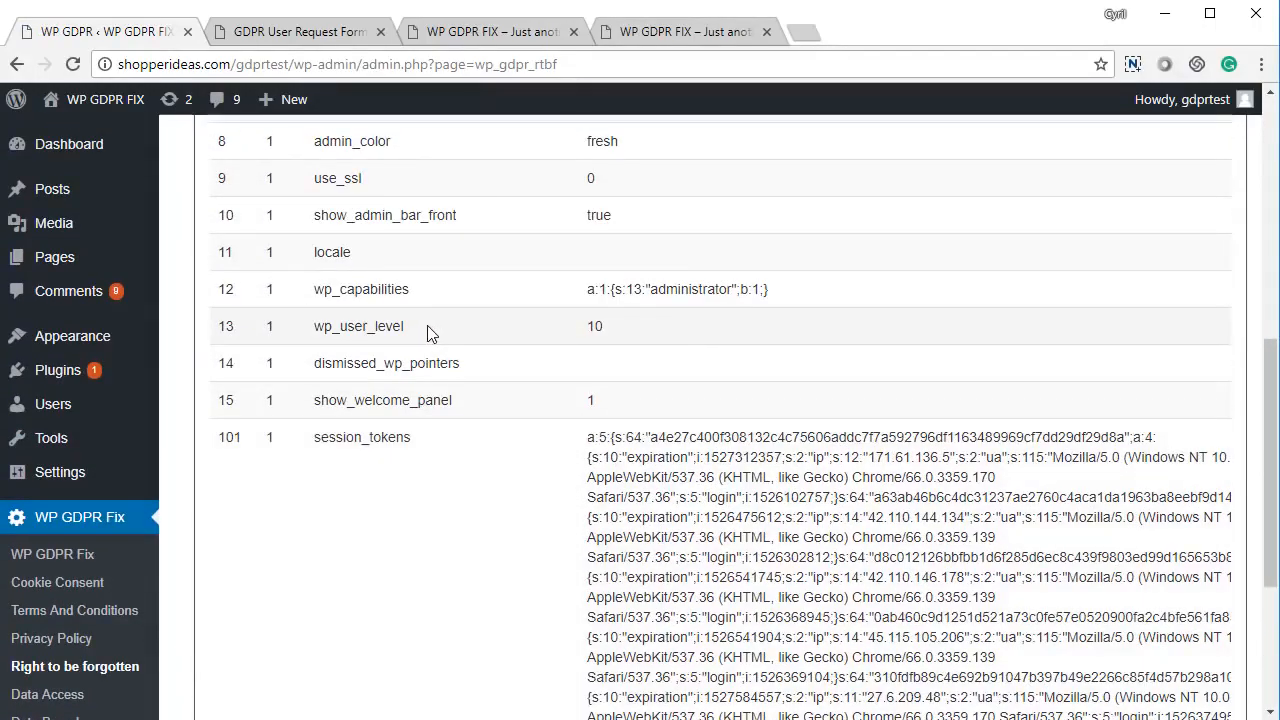
pyautogui.rightClick(430, 333)
pyautogui.click(442, 340)
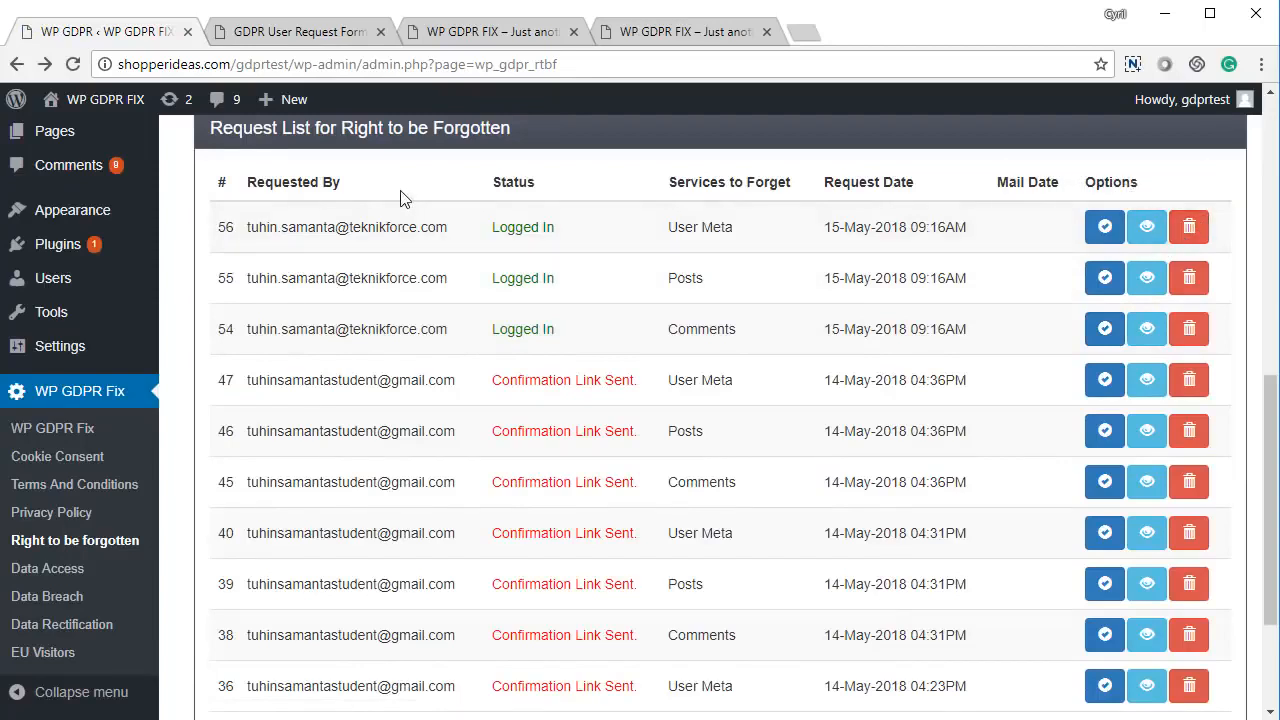
# - Open the Forget Data Request form and tick WordPress Comments, Posts and User Data
pyautogui.click(307, 38)
pyautogui.click(797, 308)
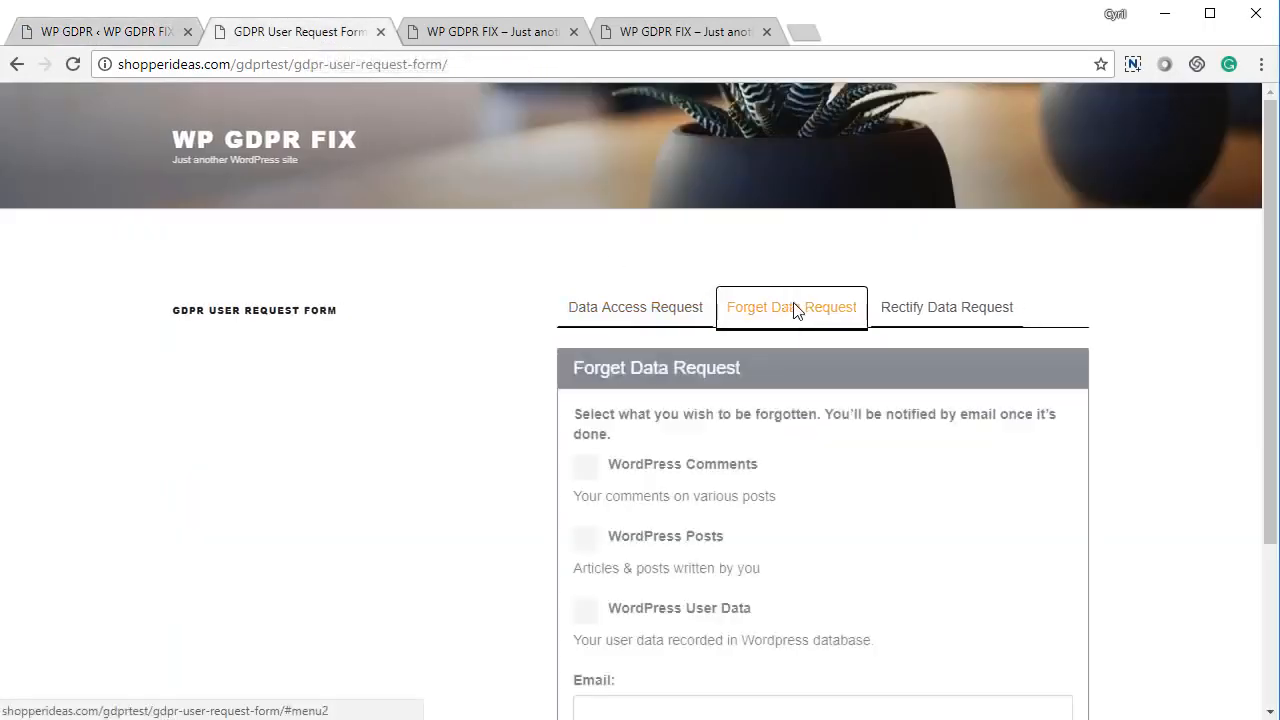
pyautogui.scroll(-2, 597, 420)
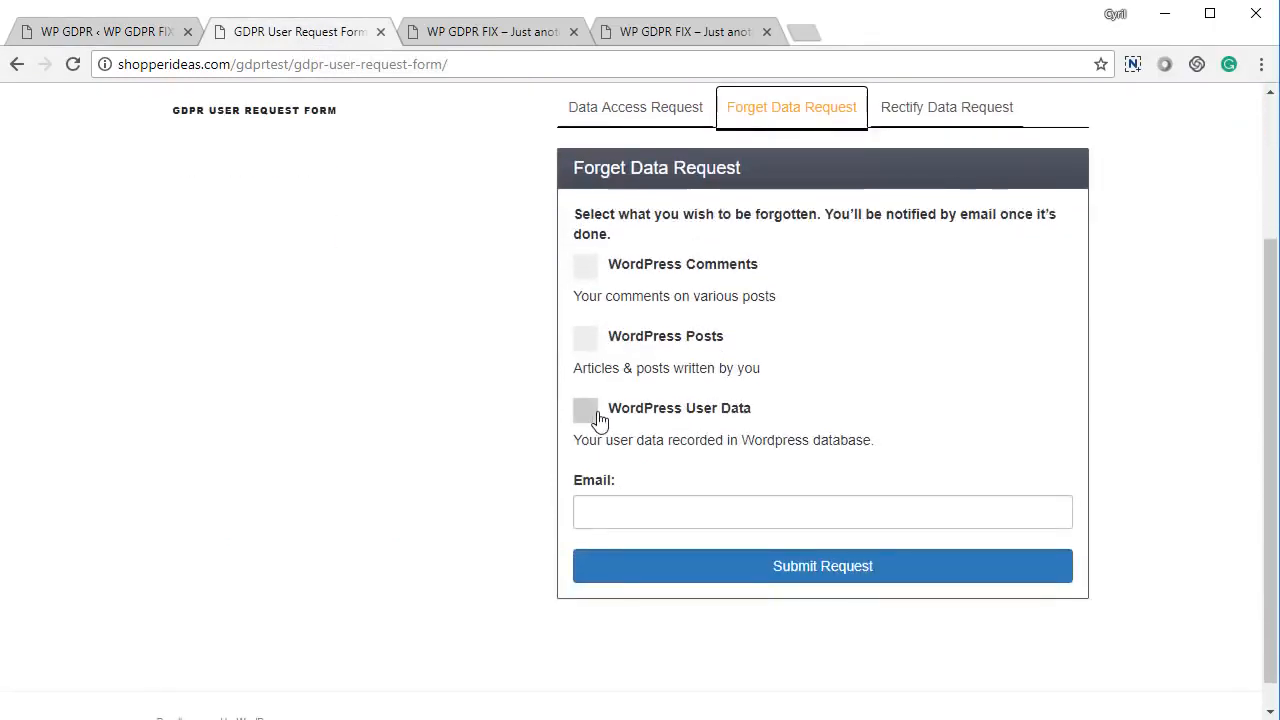
pyautogui.scroll(1, 597, 420)
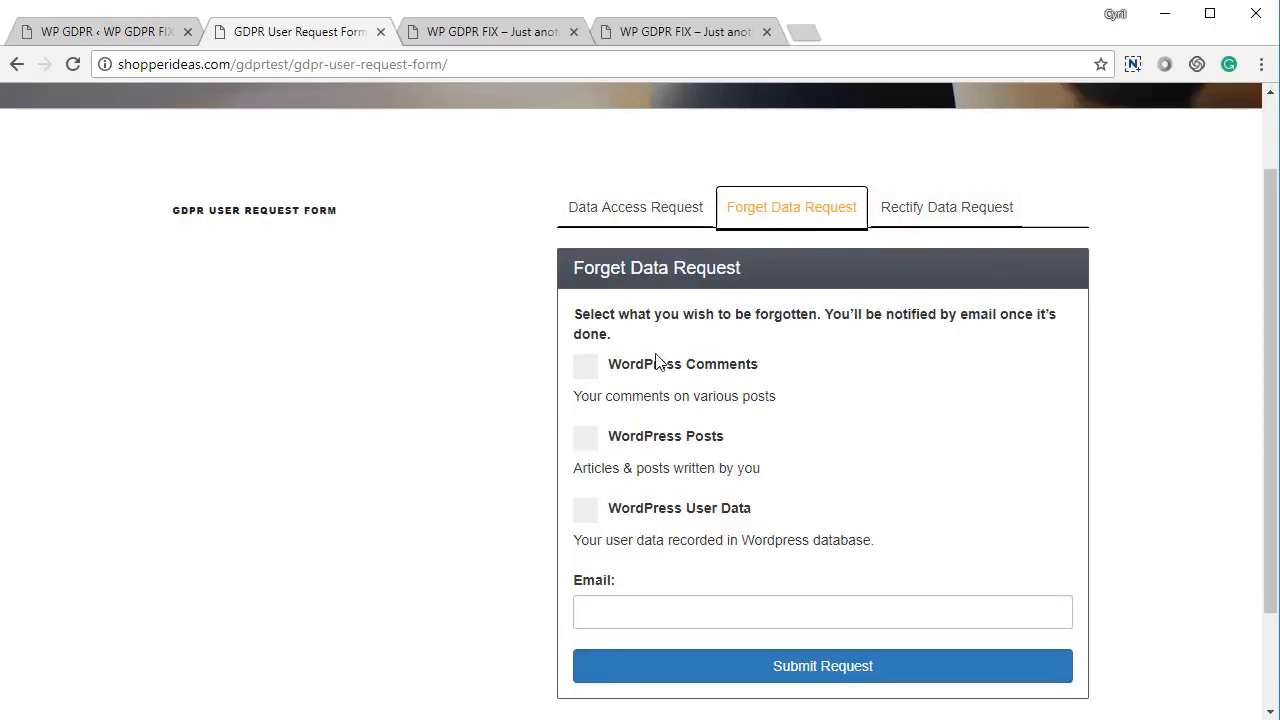
pyautogui.scroll(-2, 657, 374)
pyautogui.click(679, 244)
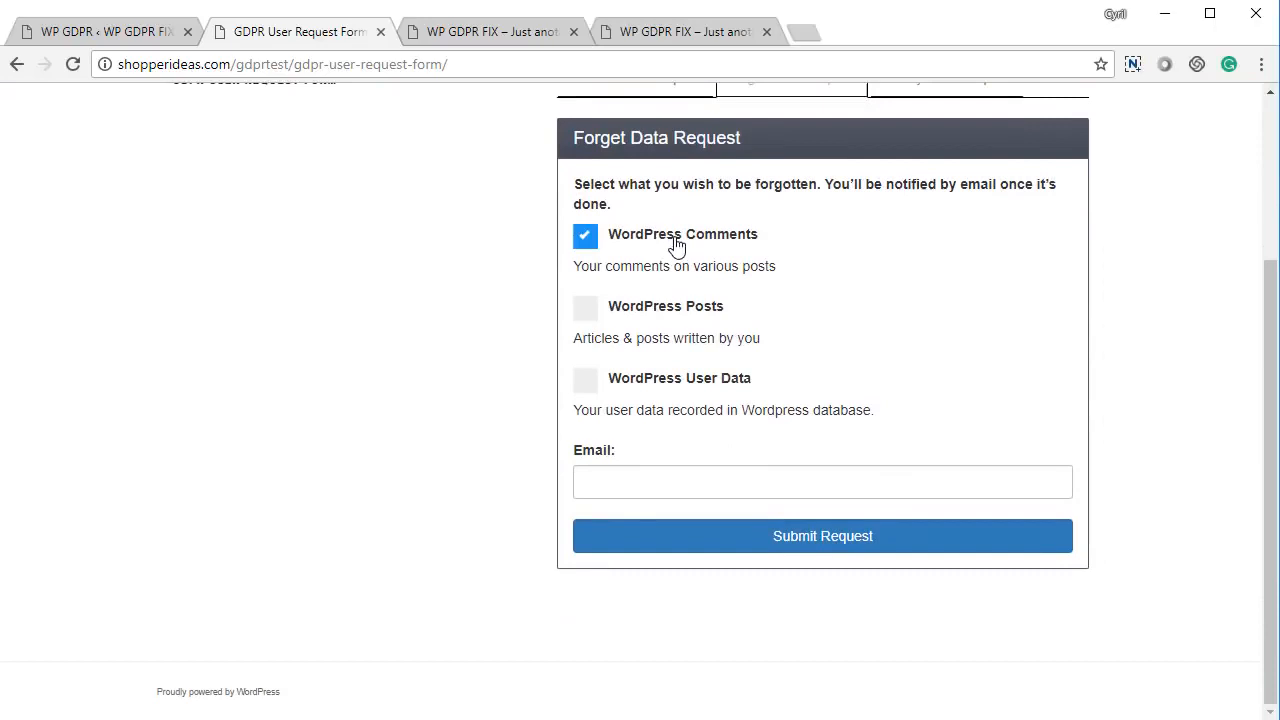
pyautogui.click(654, 312)
pyautogui.click(658, 388)
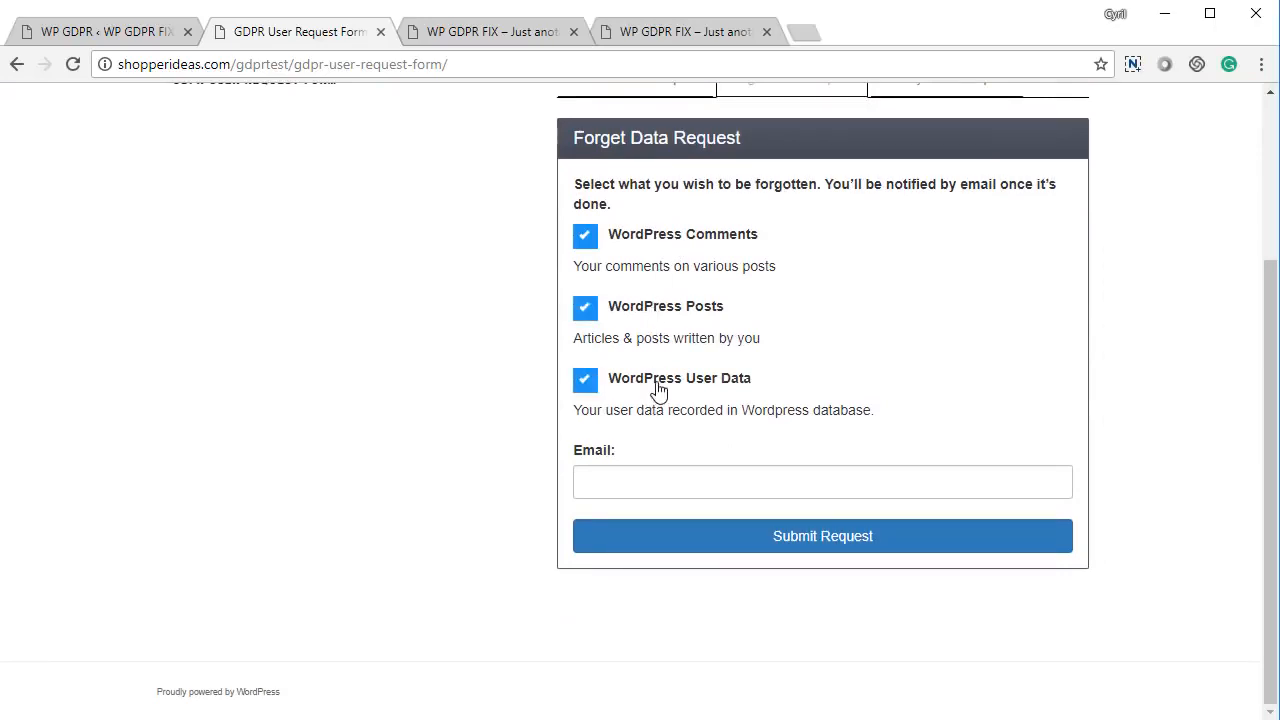
# - Enter the requester's e-mail address, submit the request, dismiss the confirmation, and return to admin
pyautogui.click(640, 485)
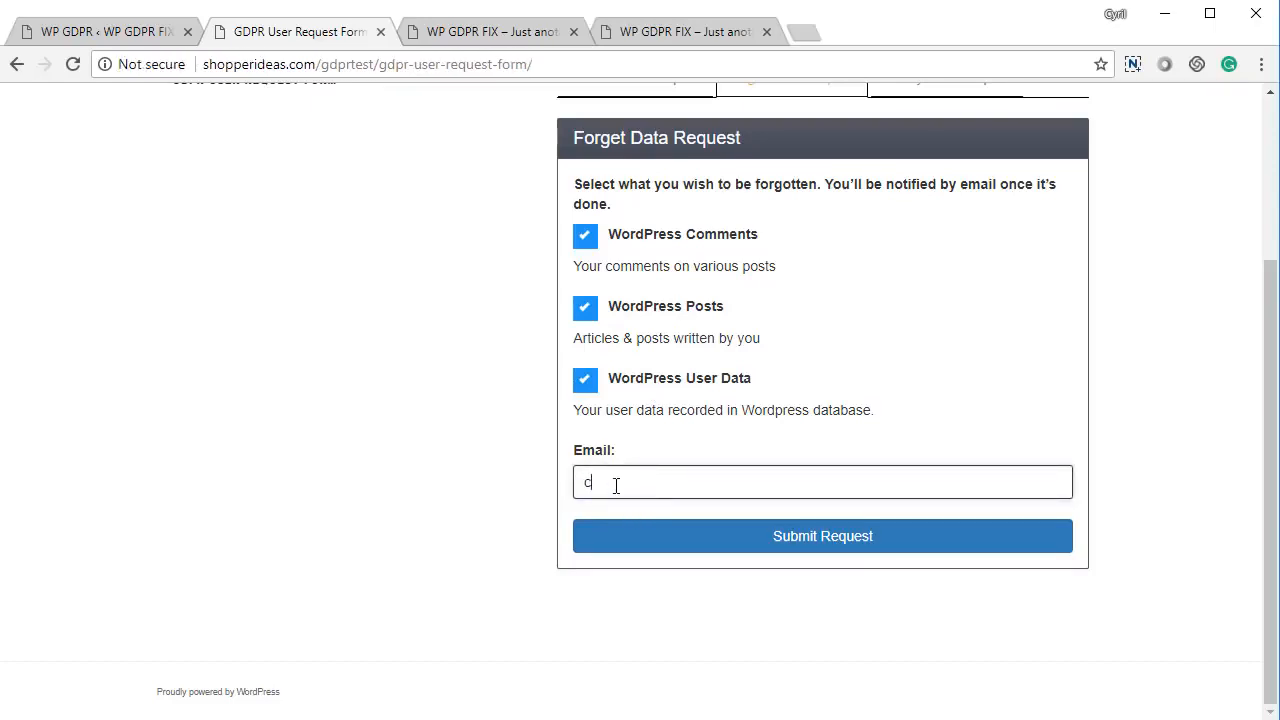
pyautogui.click(660, 531)
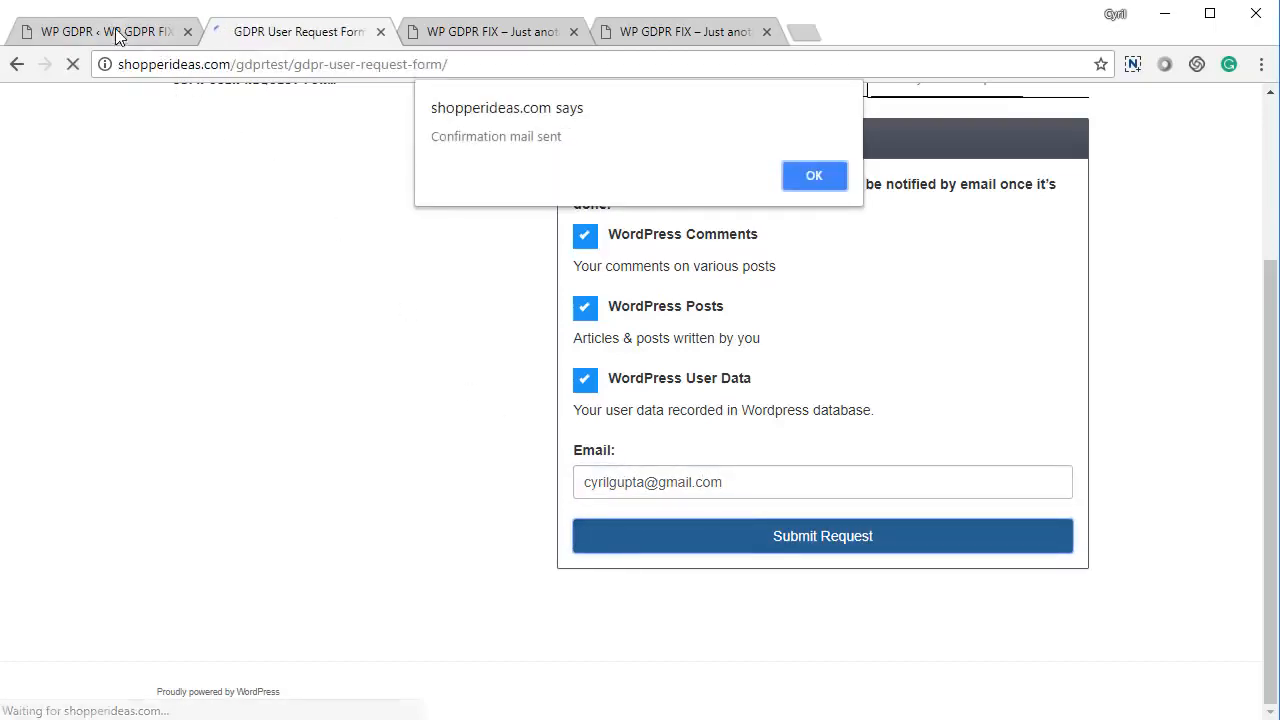
pyautogui.click(795, 178)
pyautogui.click(34, 32)
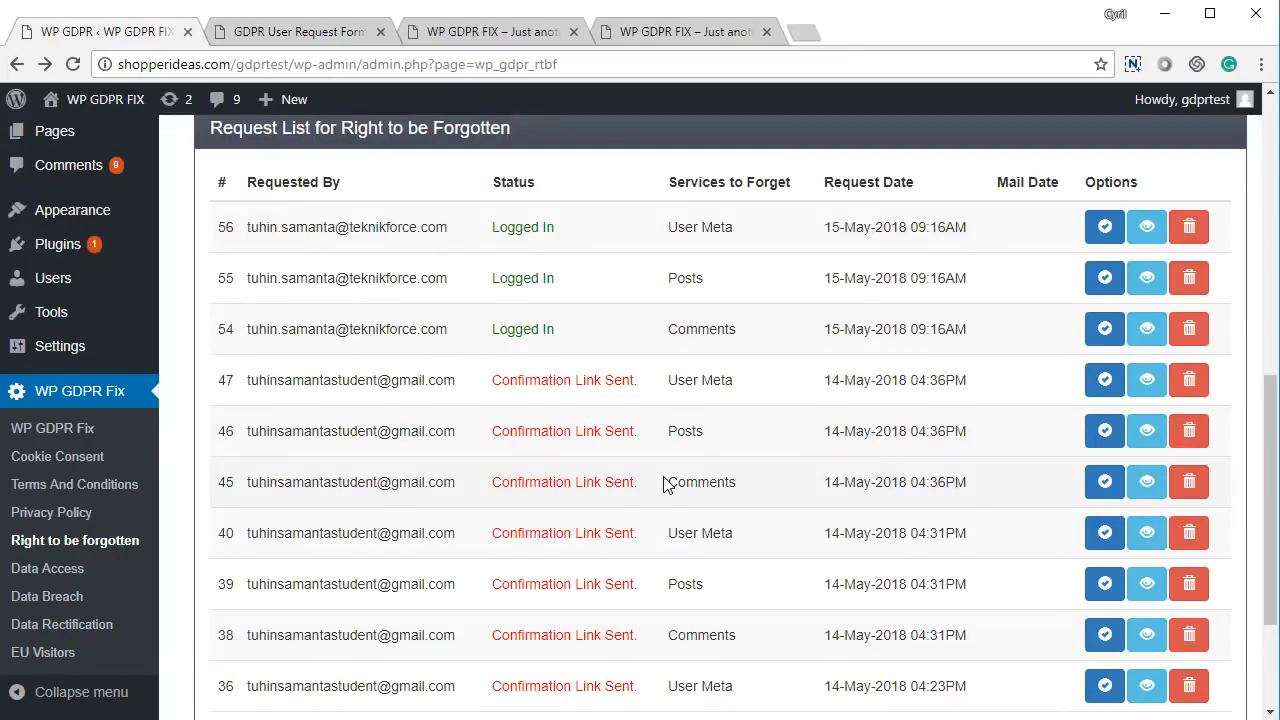
# - Review the forget-request email message and the Admin Email address
pyautogui.scroll(1, 668, 484)
pyautogui.scroll(-1, 654, 483)
pyautogui.scroll(1, 580, 483)
pyautogui.scroll(-3, 571, 486)
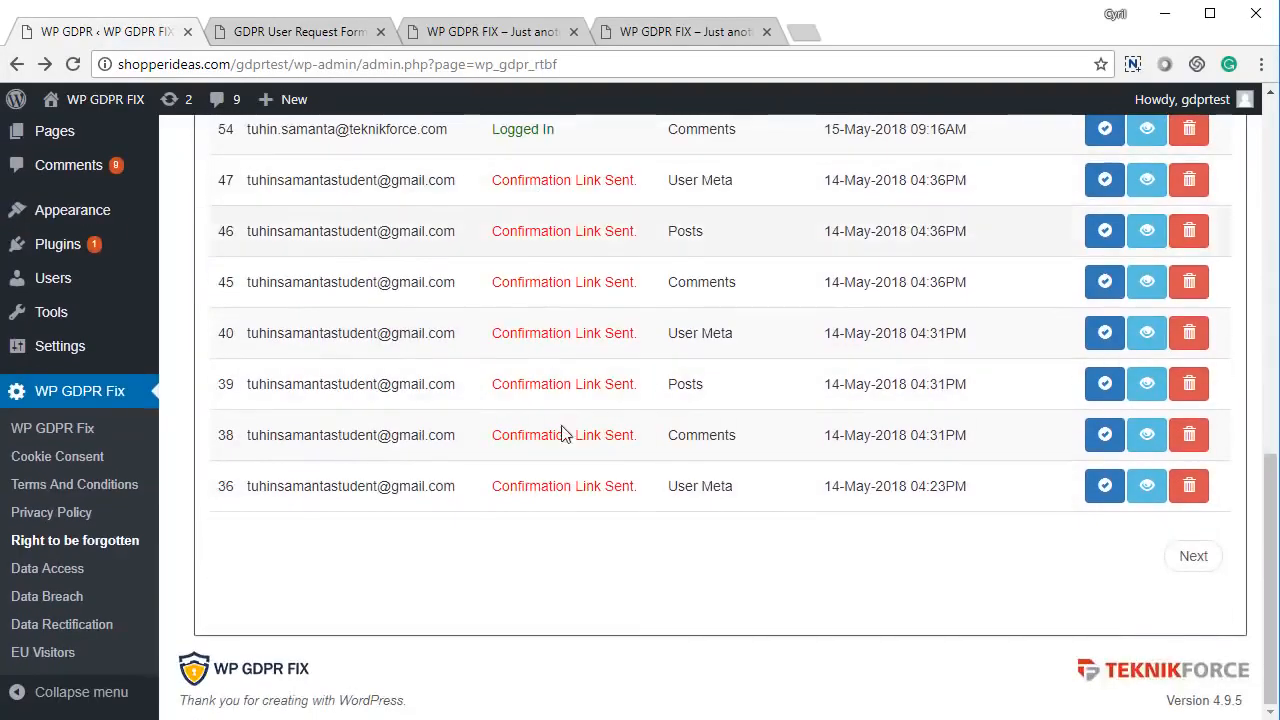
pyautogui.scroll(6, 586, 514)
pyautogui.scroll(-4, 594, 437)
pyautogui.scroll(3, 610, 488)
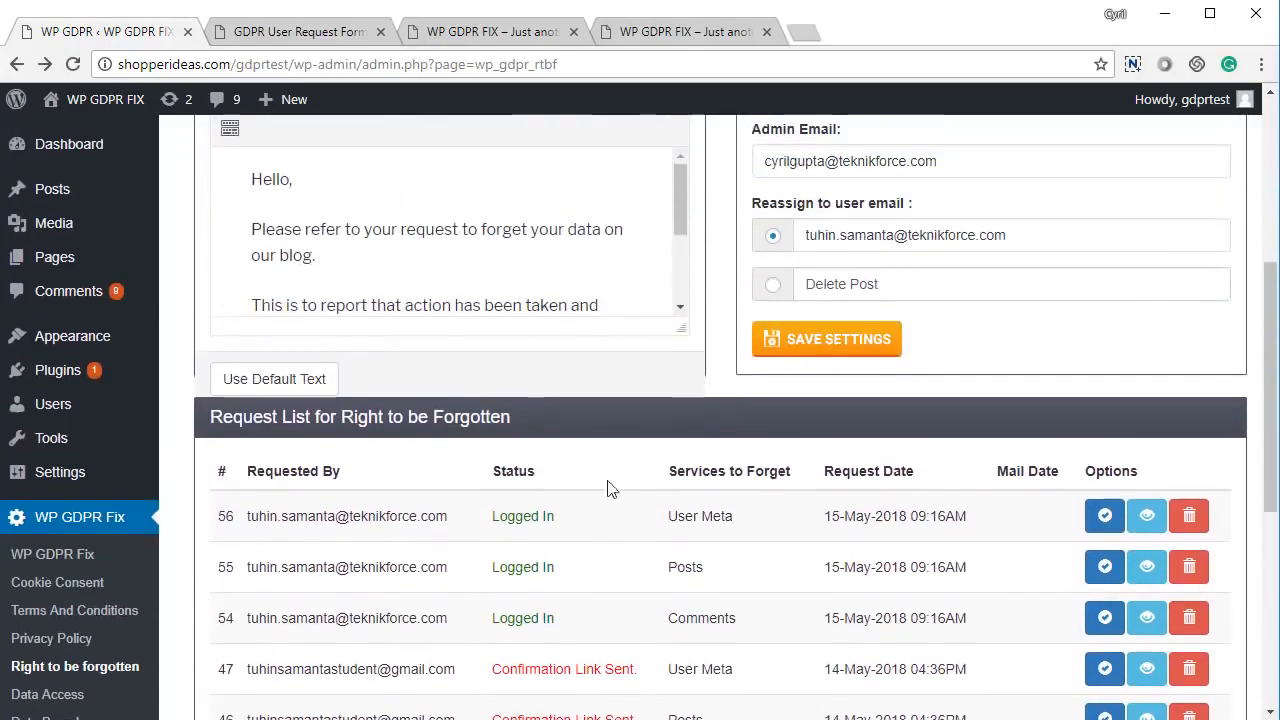
pyautogui.scroll(3, 610, 488)
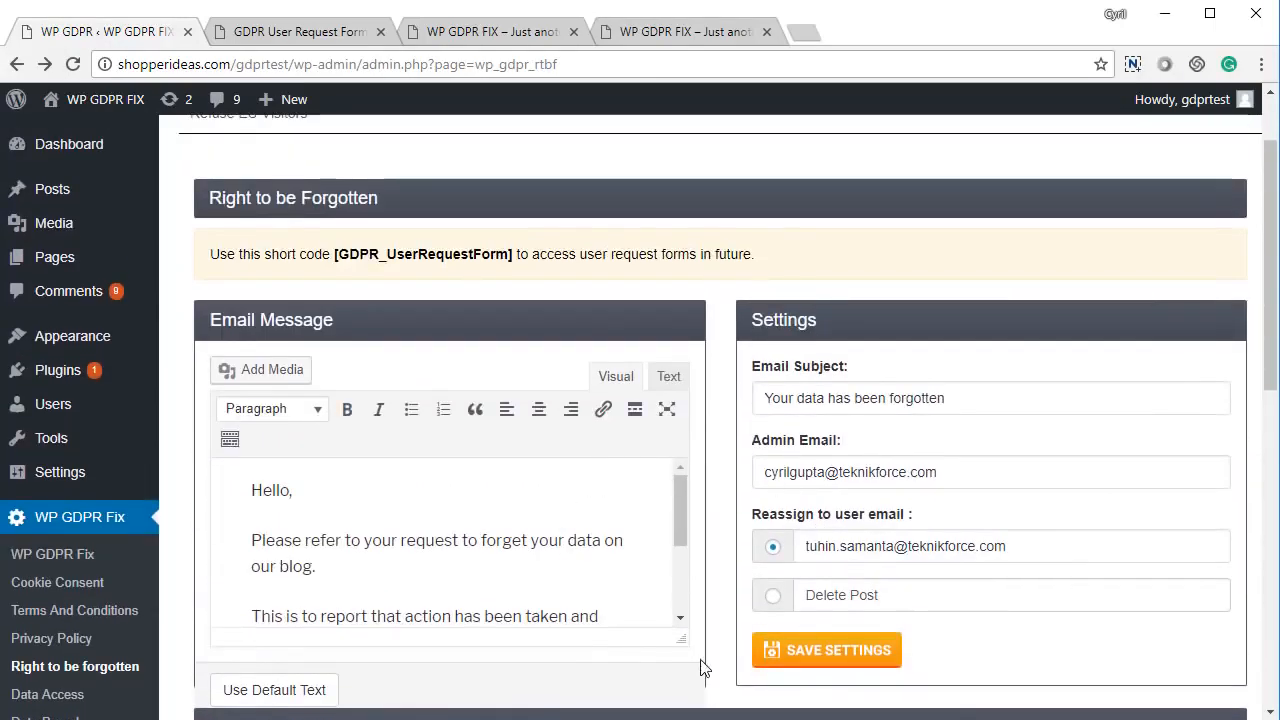
pyautogui.click(480, 565)
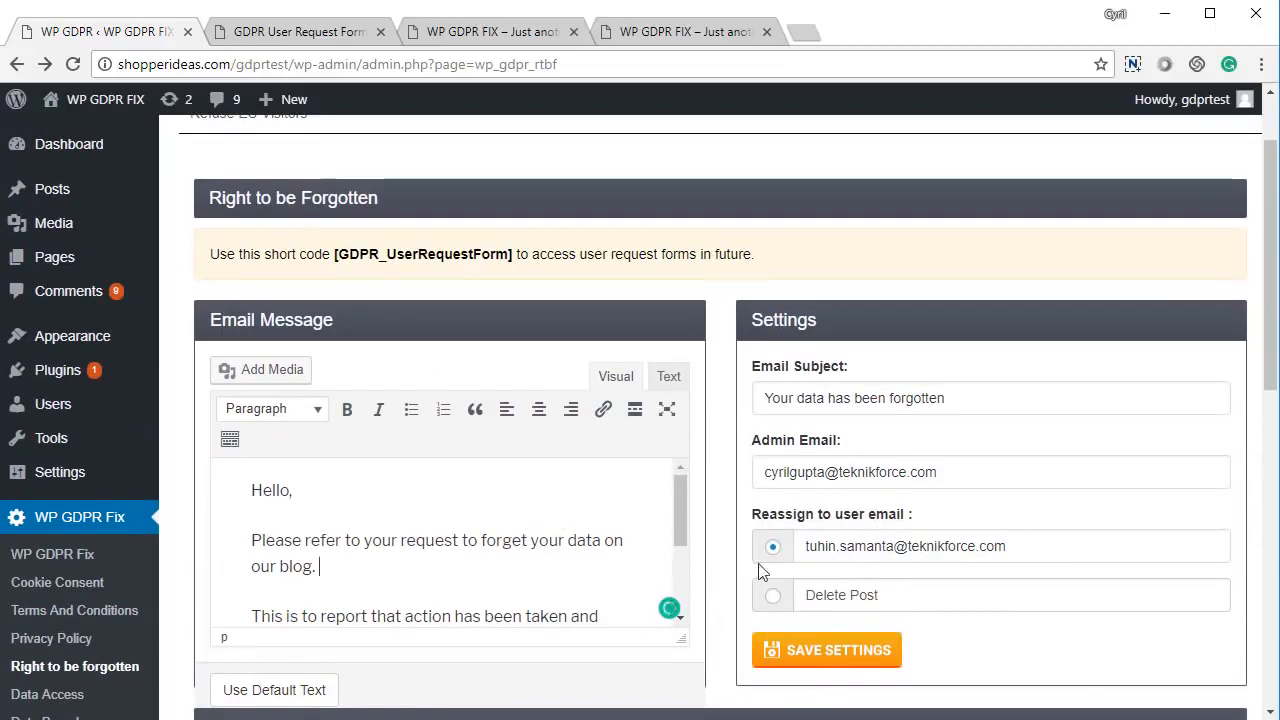
pyautogui.moveTo(946, 398); pyautogui.dragTo(762, 400)
pyautogui.click(940, 471)
pyautogui.moveTo(945, 471); pyautogui.dragTo(750, 470)
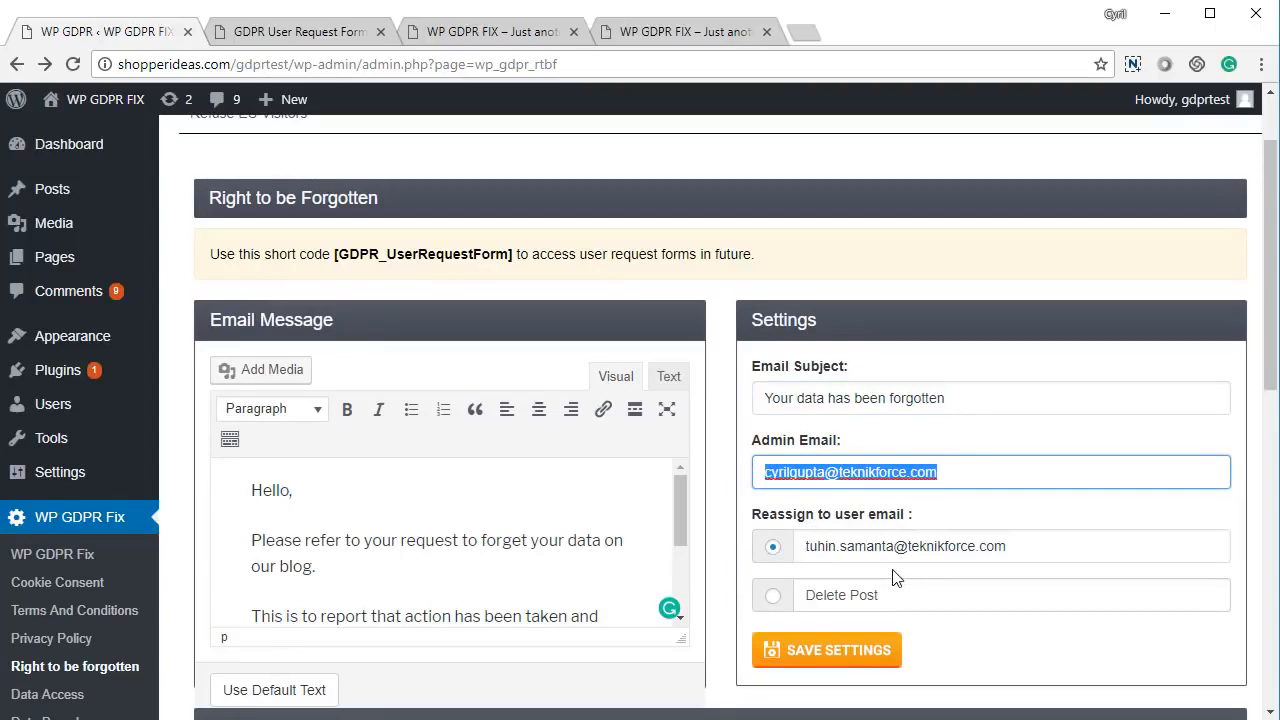
pyautogui.click(770, 611)
# - Keep forgotten users' posts reassigned to another user, not deleted, and save the settings
pyautogui.click(774, 600)
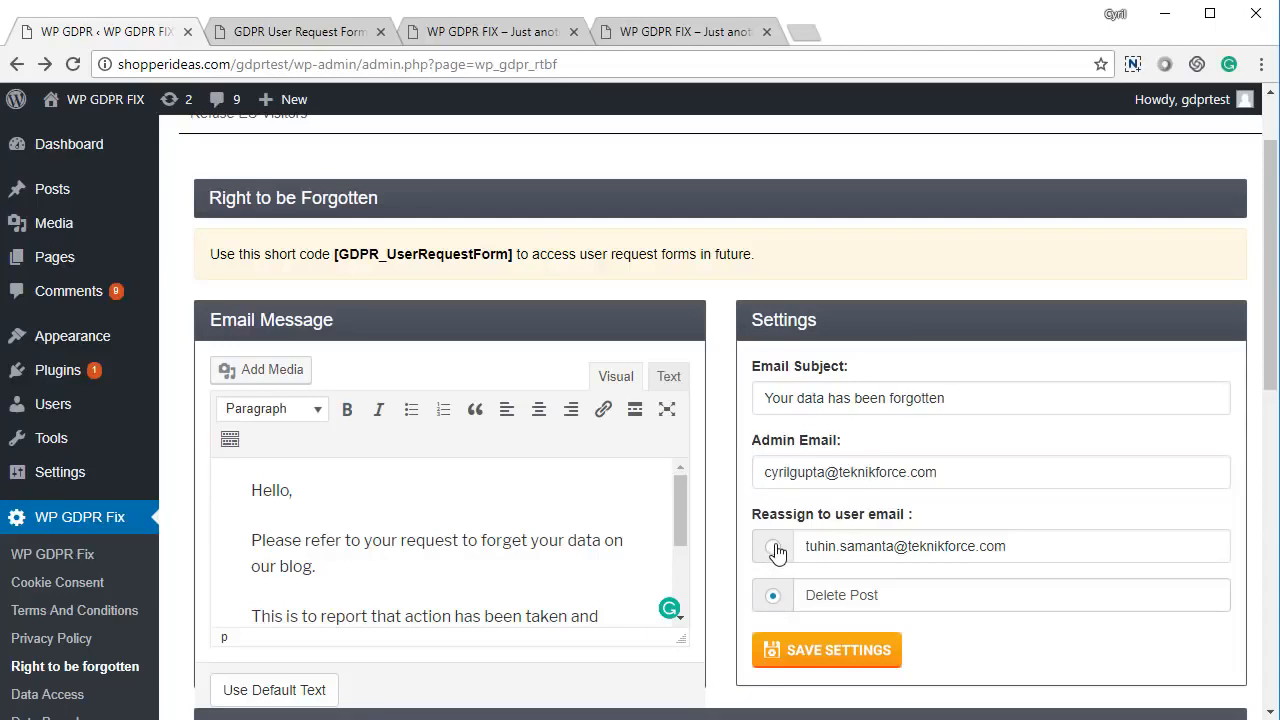
pyautogui.click(775, 549)
pyautogui.click(818, 652)
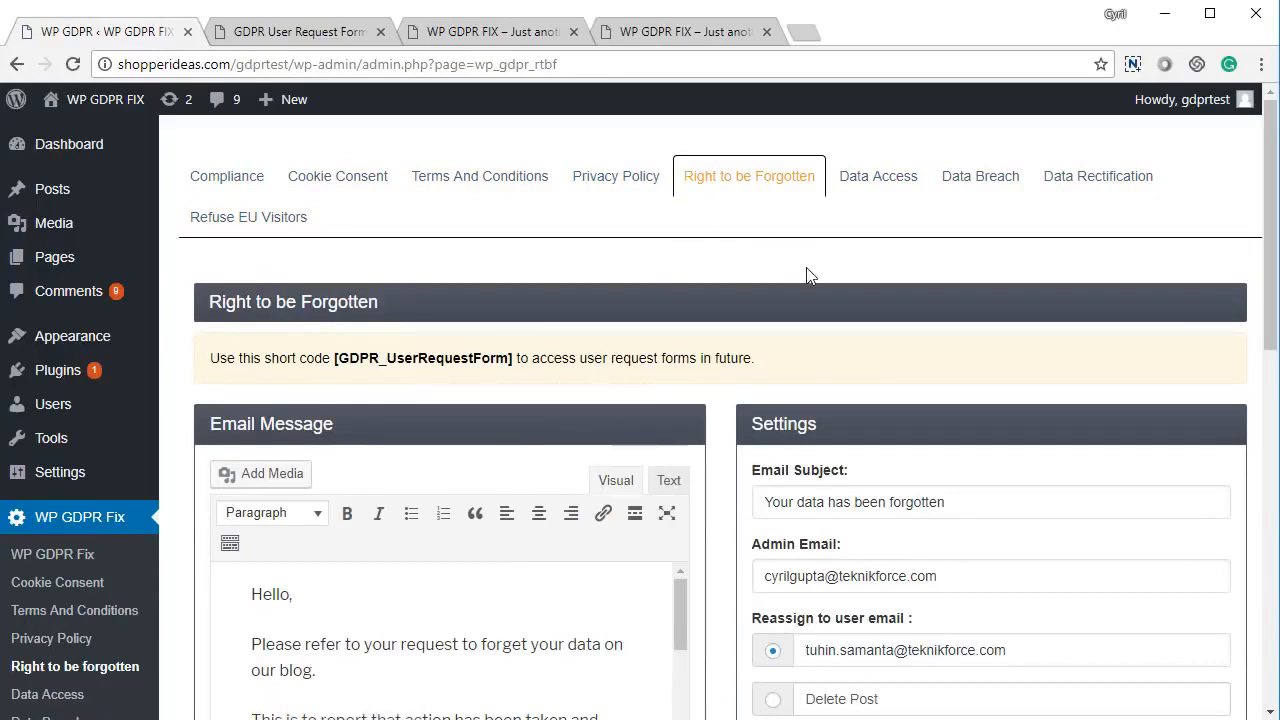
# - Look through the Data Access settings and request list, then bring up the GDPR User Request Form page
pyautogui.click(887, 194)
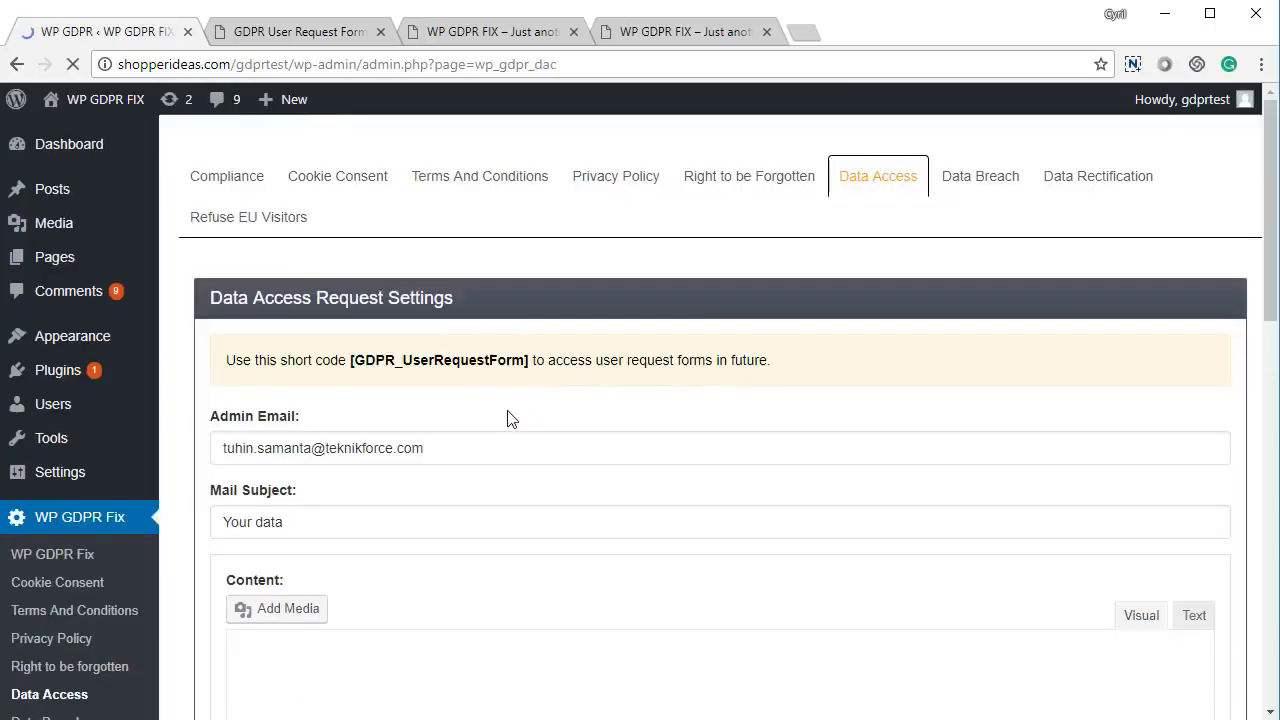
pyautogui.scroll(-5, 507, 420)
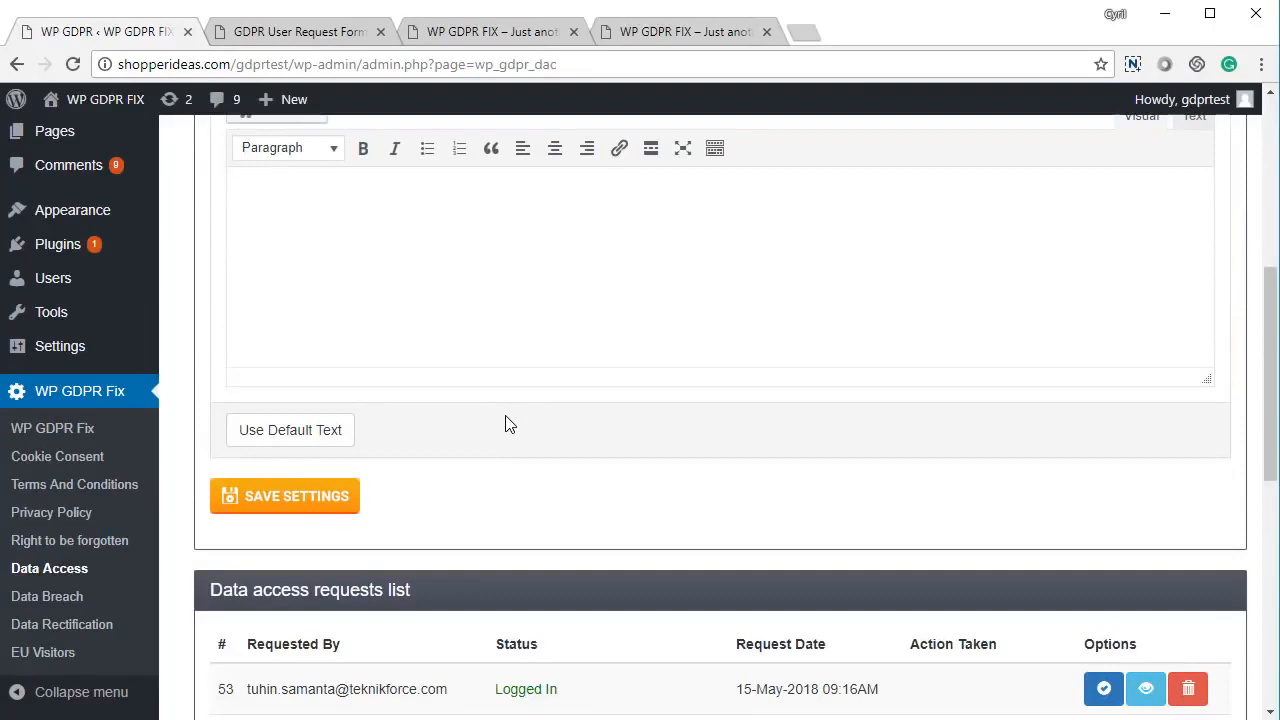
pyautogui.scroll(5, 507, 424)
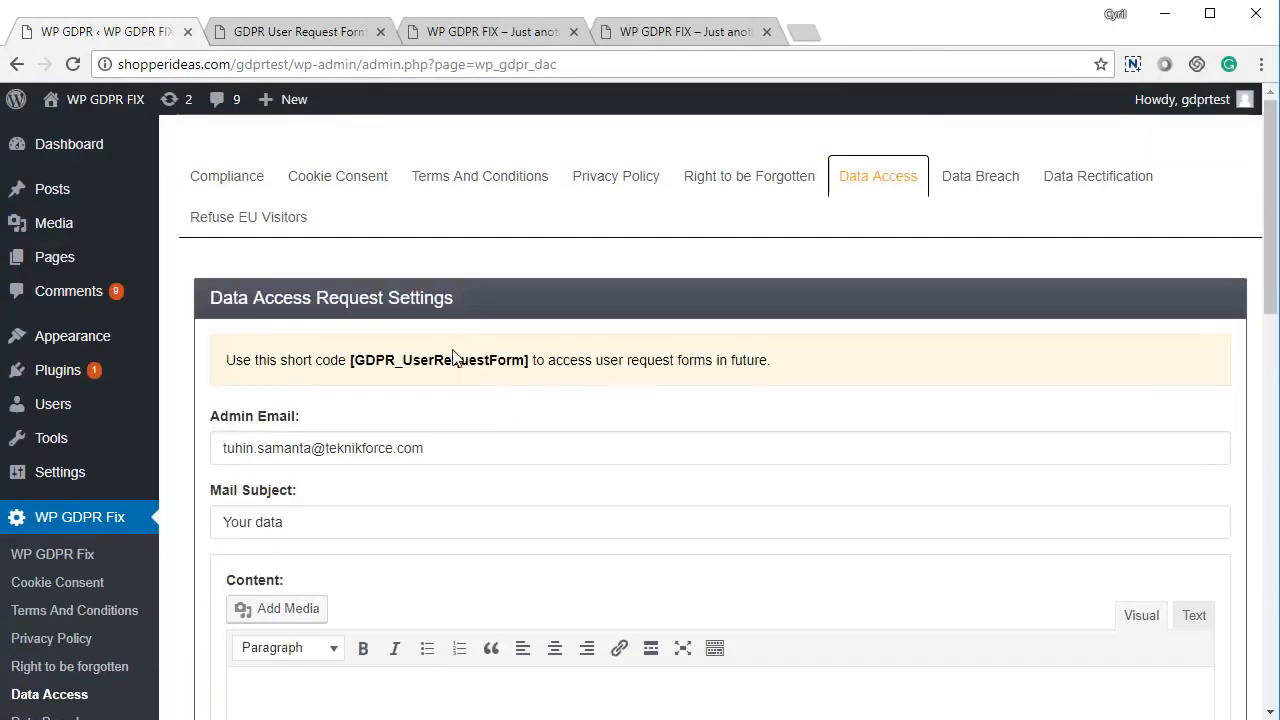
pyautogui.click(366, 40)
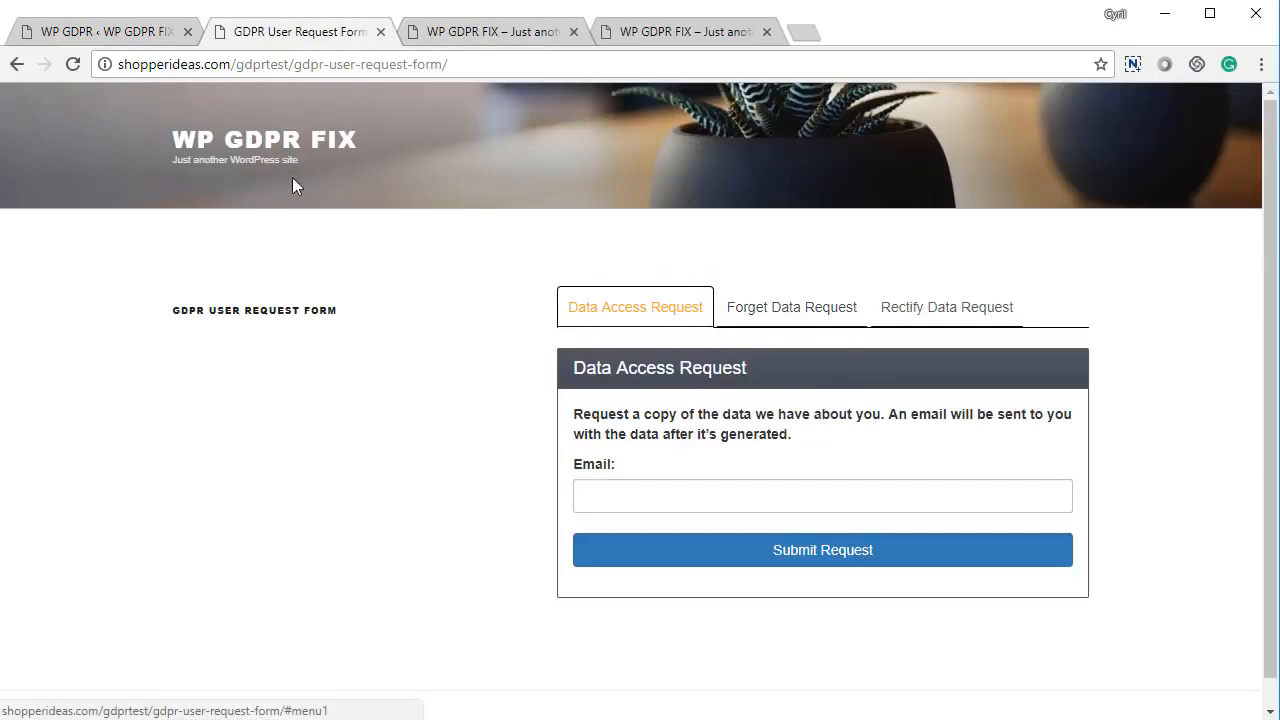
# - Submit a Data Access Request for the requester's email, then return to the admin Data Access page
pyautogui.click(609, 310)
pyautogui.click(651, 496)
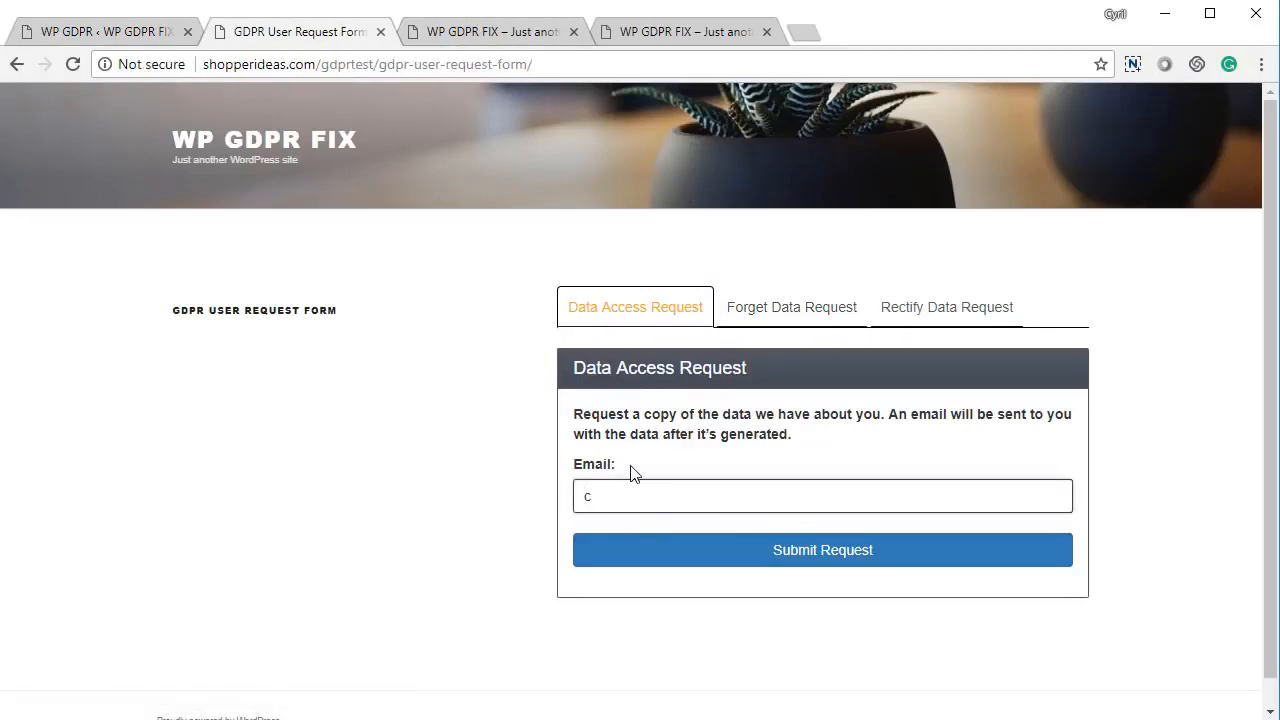
pyautogui.click(829, 557)
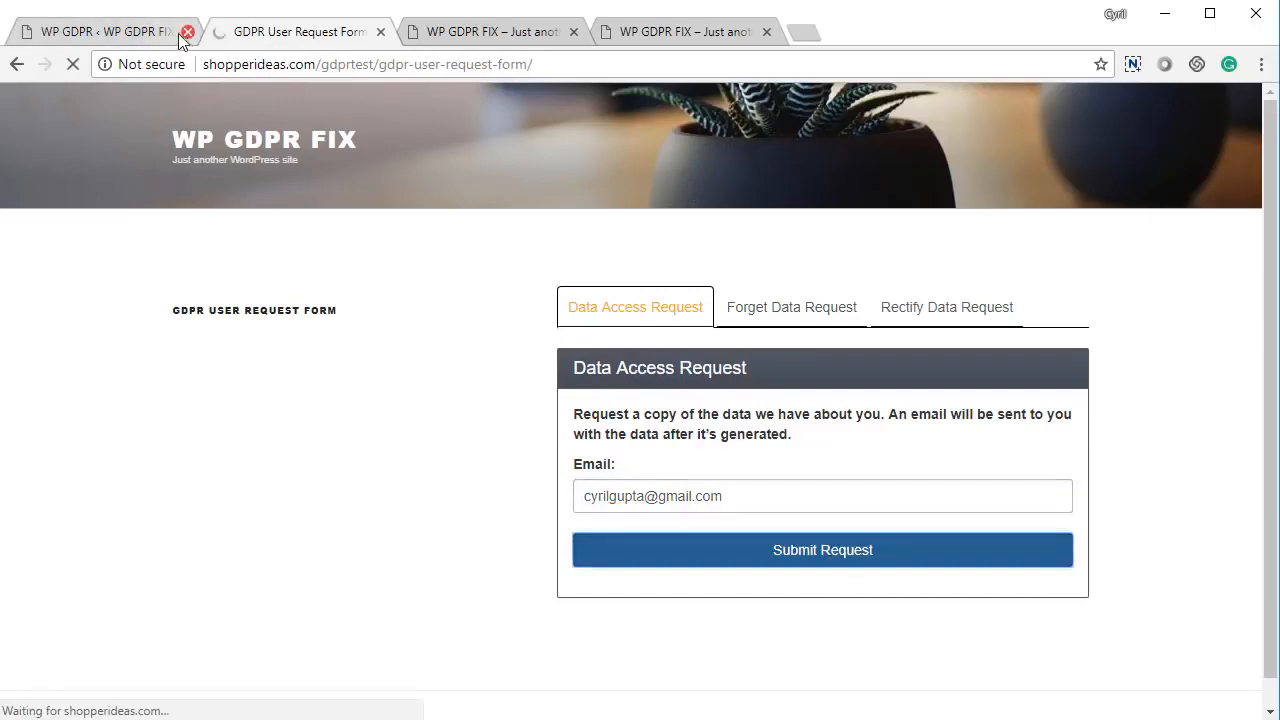
pyautogui.click(165, 34)
pyautogui.scroll(-10, 600, 490)
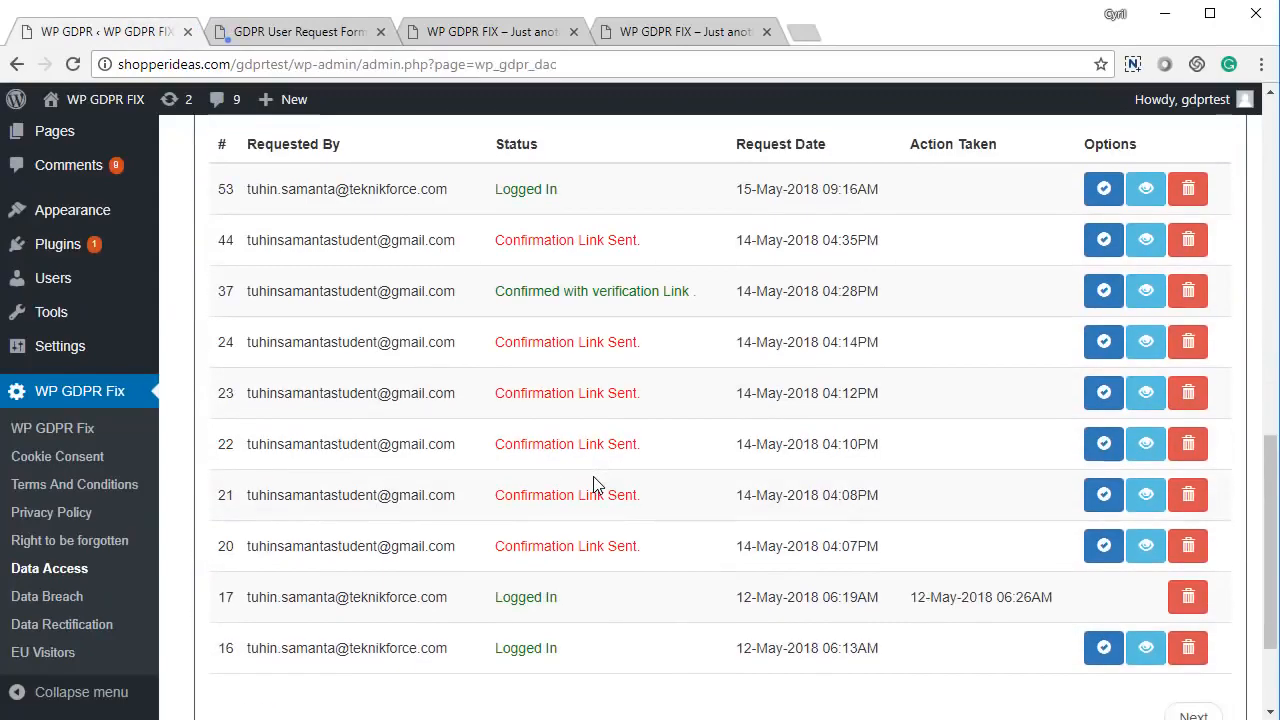
# - Reload the Data Access page and highlight new request 63's Confirmation Link Sent status
pyautogui.press('F5')
pyautogui.scroll(5, 542, 469)
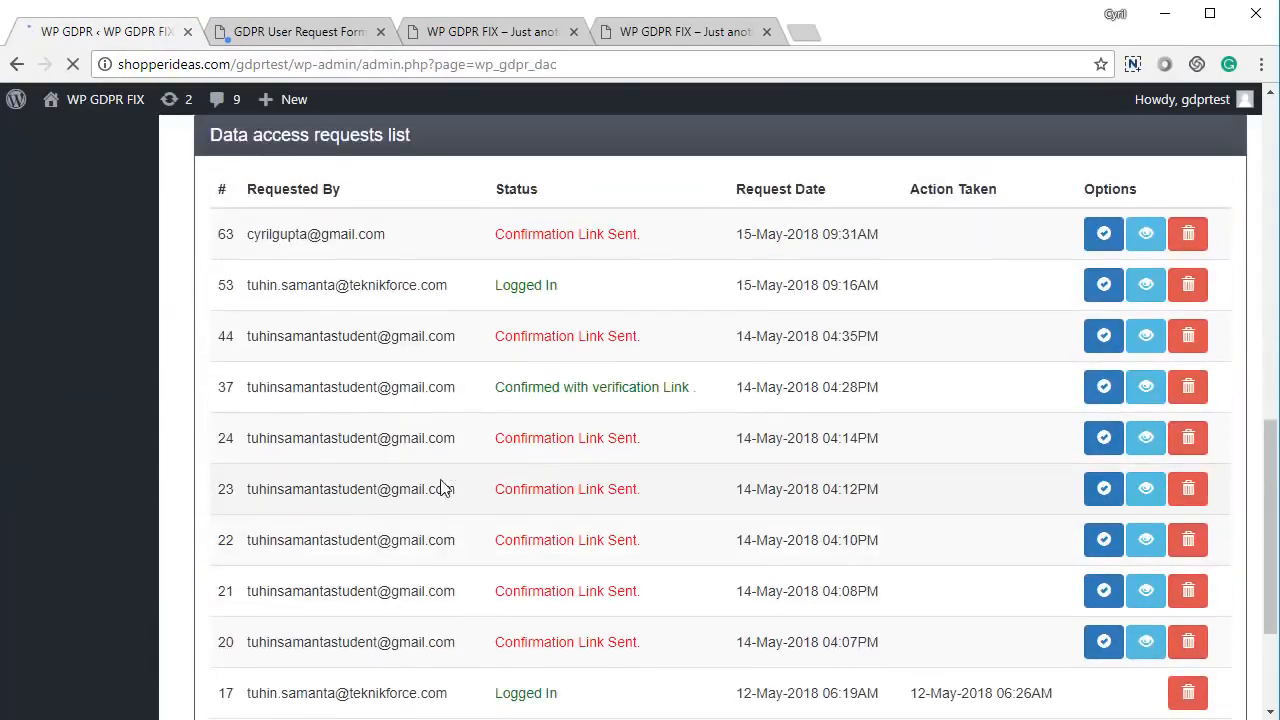
pyautogui.moveTo(320, 627); pyautogui.dragTo(810, 648)
pyautogui.click(600, 627)
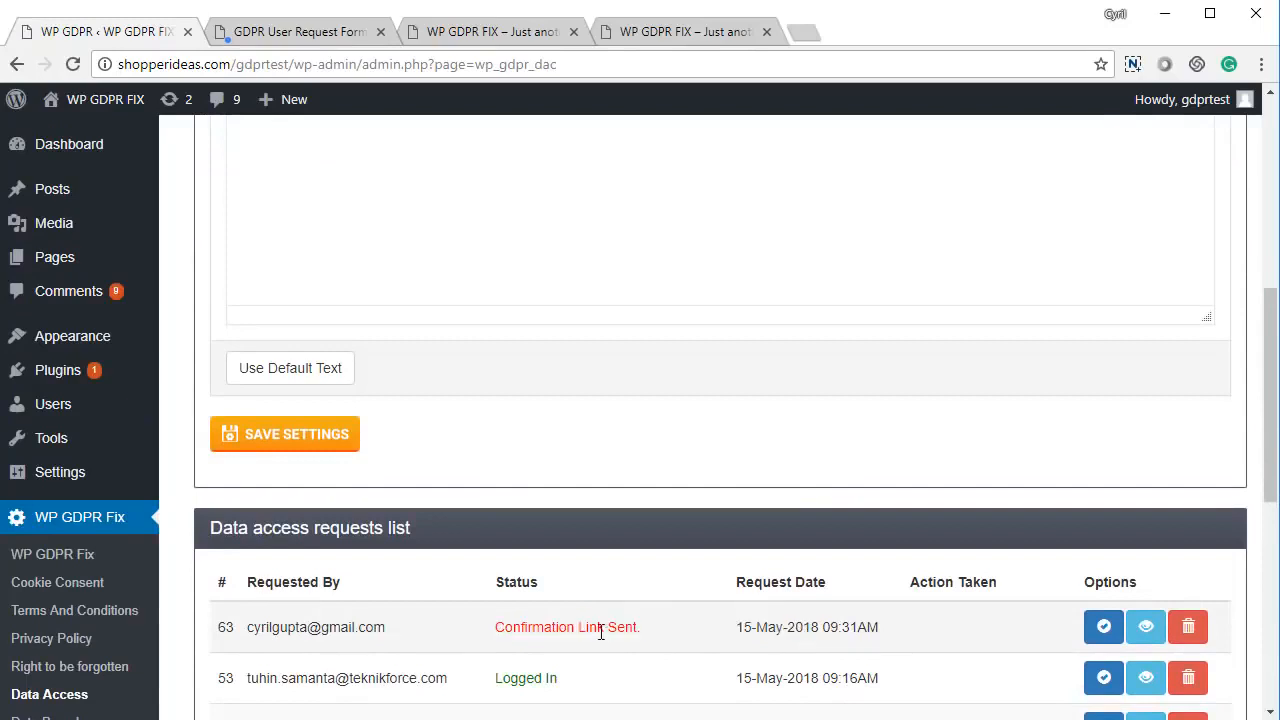
pyautogui.moveTo(600, 627); pyautogui.dragTo(691, 634)
pyautogui.click(690, 635)
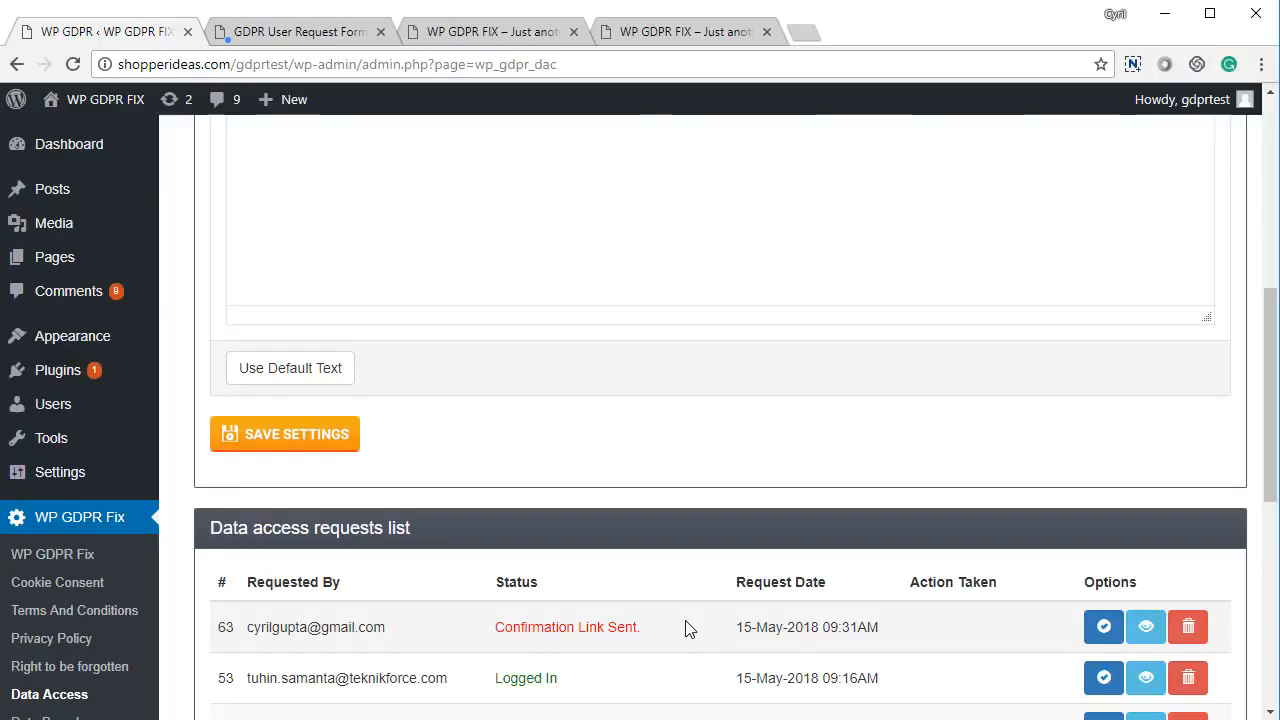
pyautogui.scroll(7, 666, 651)
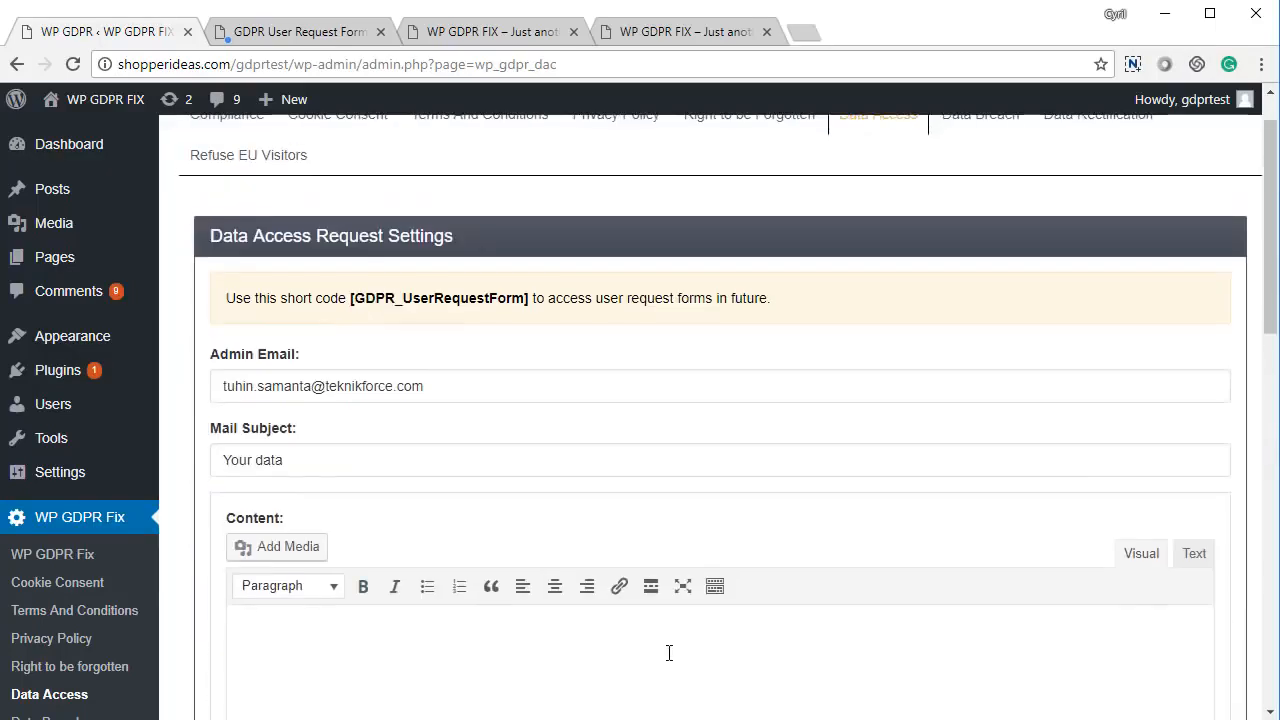
# - Insert the default 'your data is enclosed' email text and send request 63 its requested data
pyautogui.scroll(-3, 429, 534)
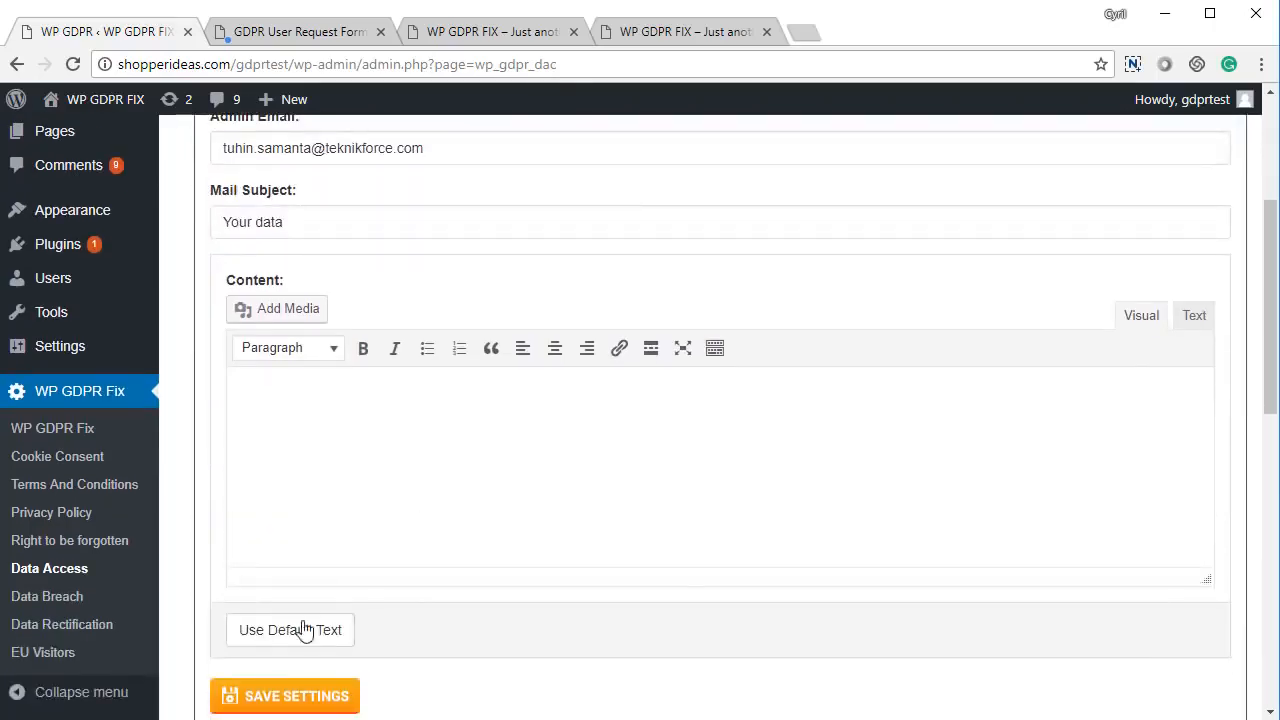
pyautogui.click(292, 640)
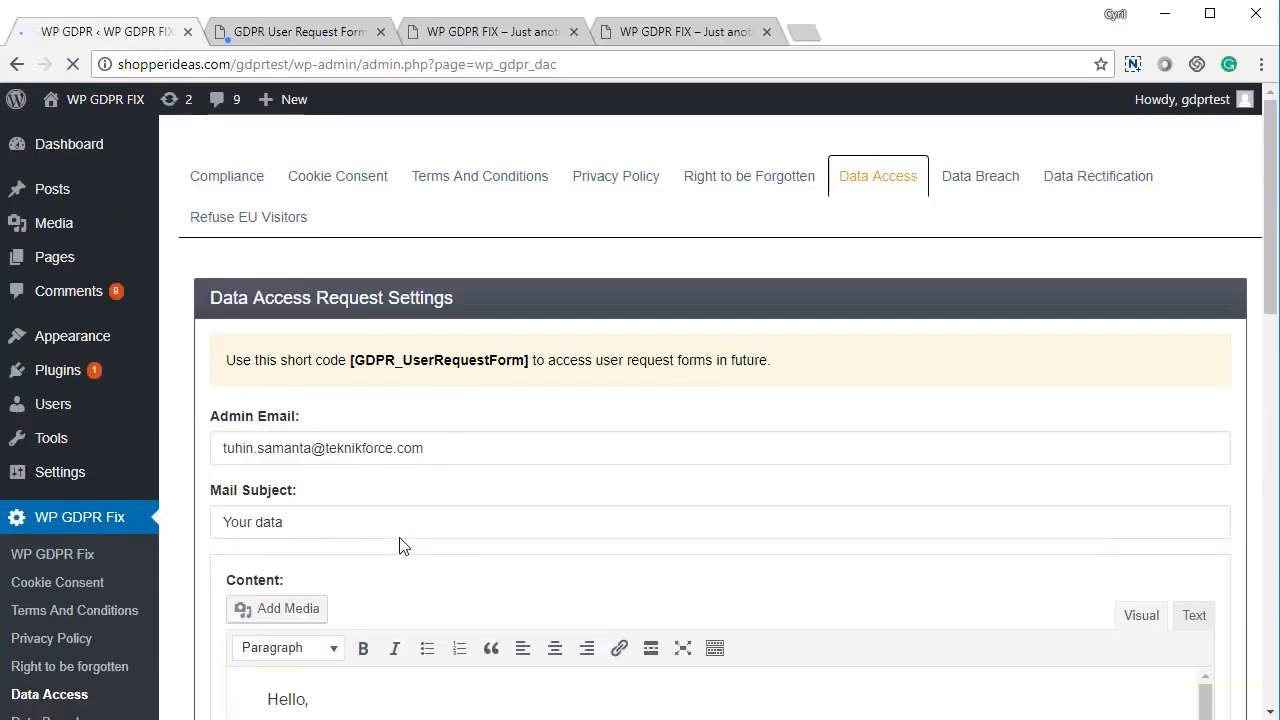
pyautogui.scroll(-5, 399, 546)
pyautogui.scroll(2, 443, 454)
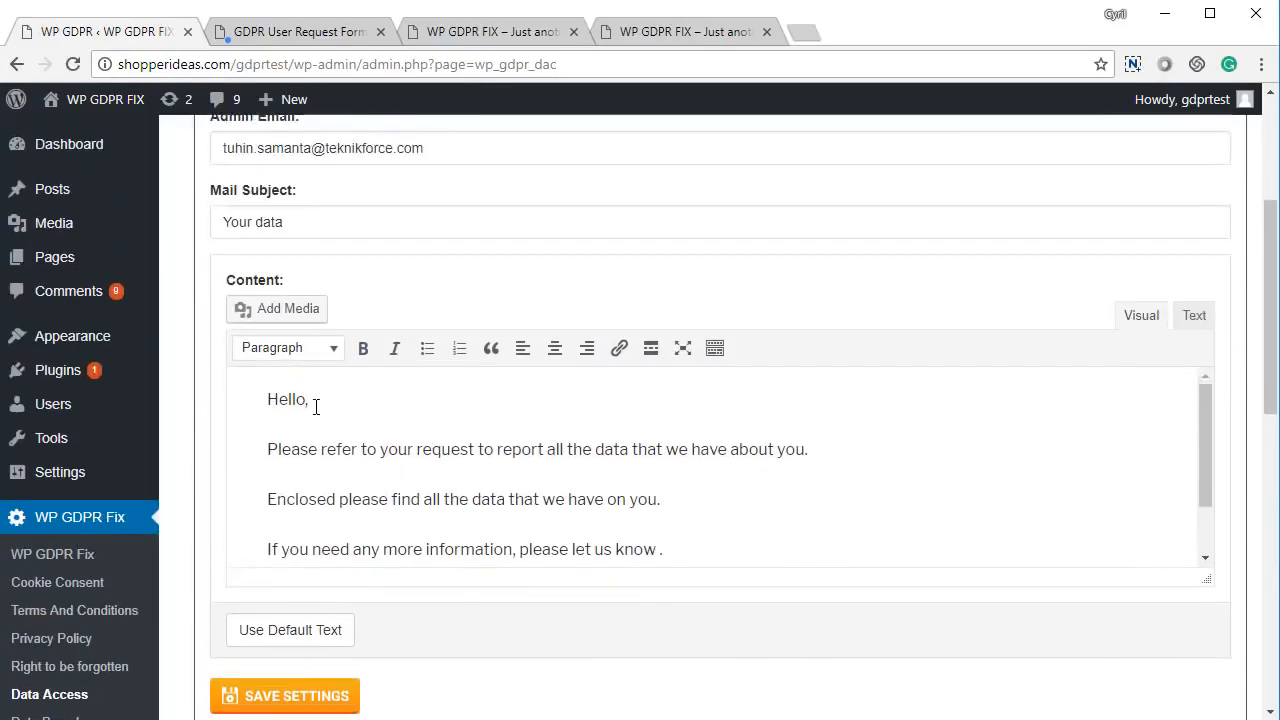
pyautogui.scroll(1, 400, 374)
pyautogui.scroll(-6, 609, 409)
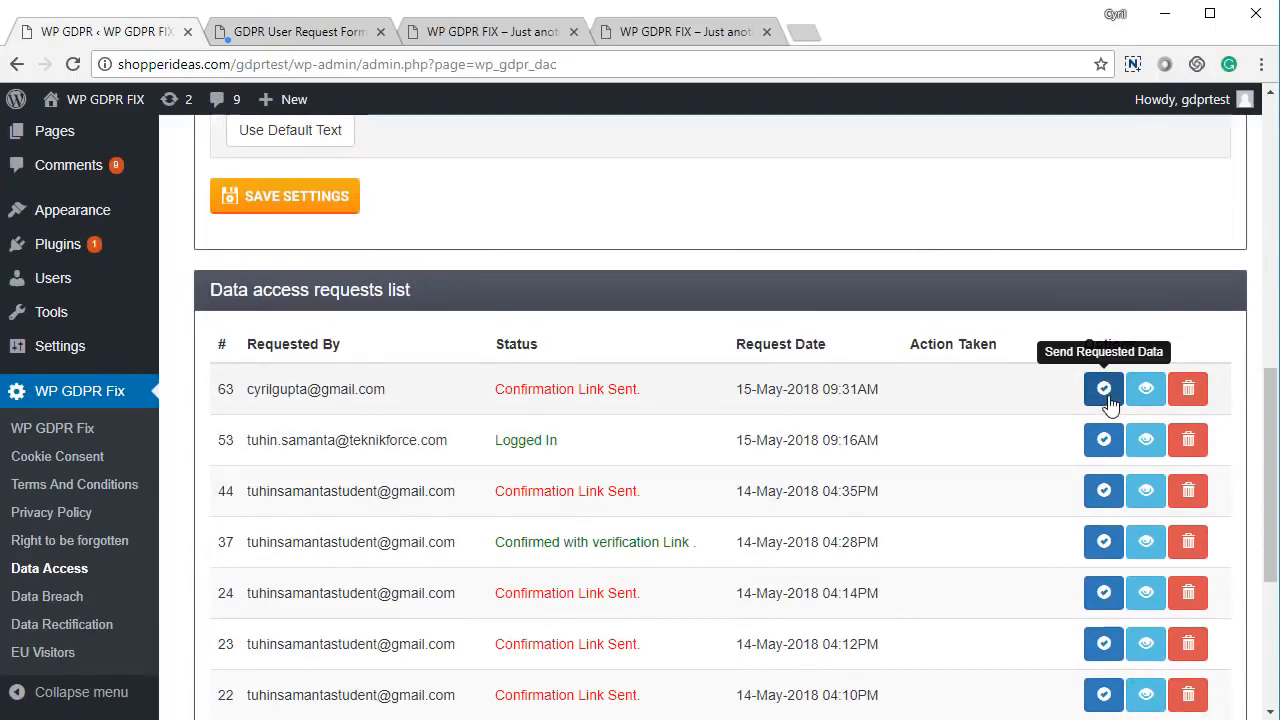
pyautogui.click(1108, 396)
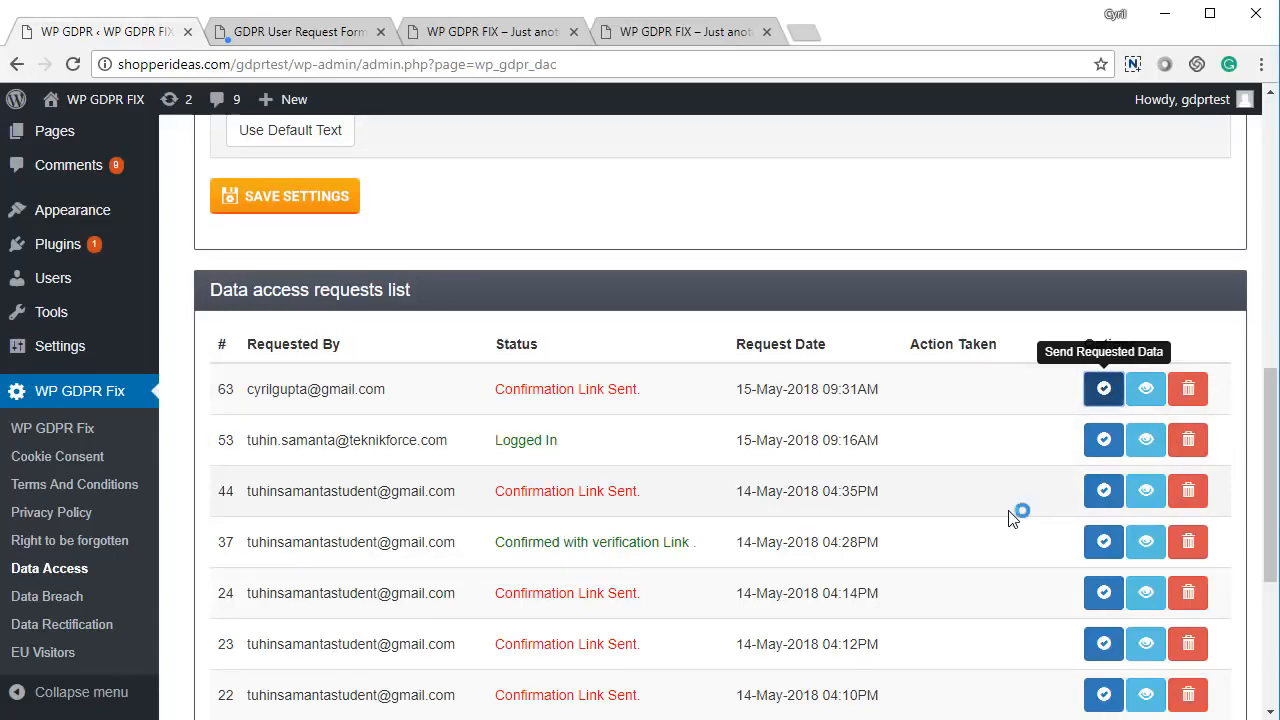
pyautogui.scroll(8, 700, 520)
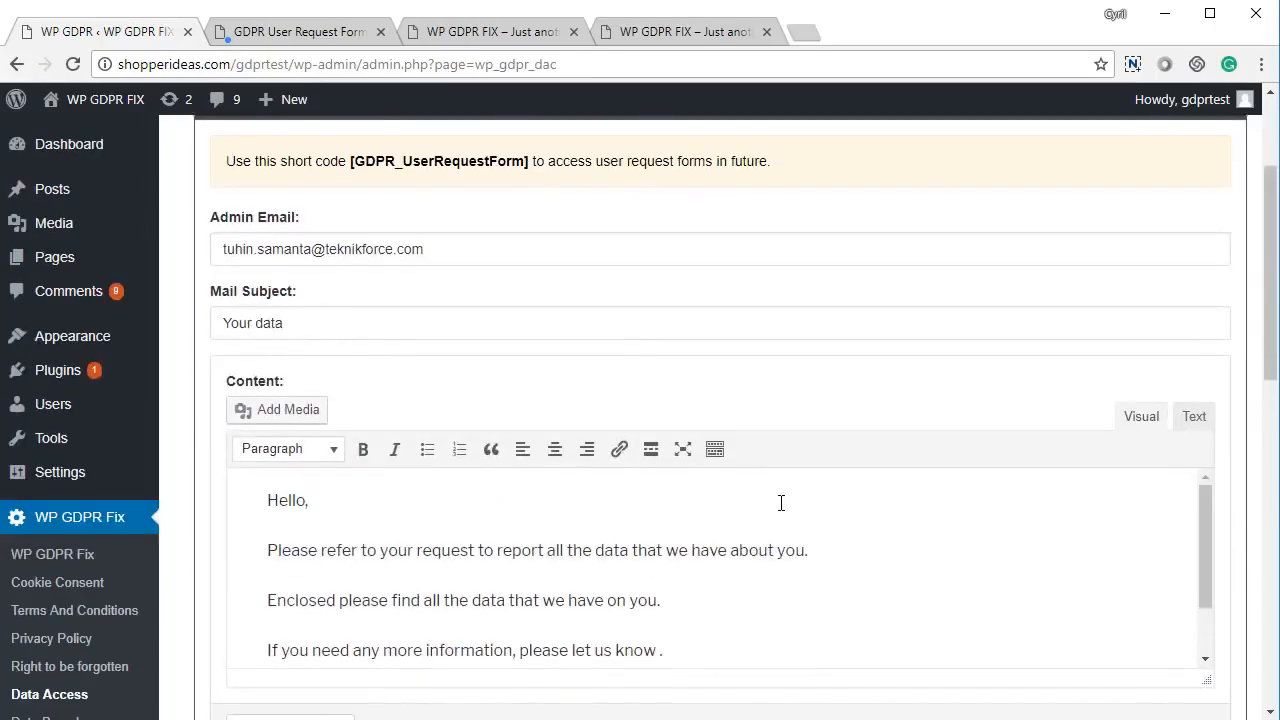
# - Fill the Data Breach email content with default text and save the Data Breach settings
pyautogui.click(987, 175)
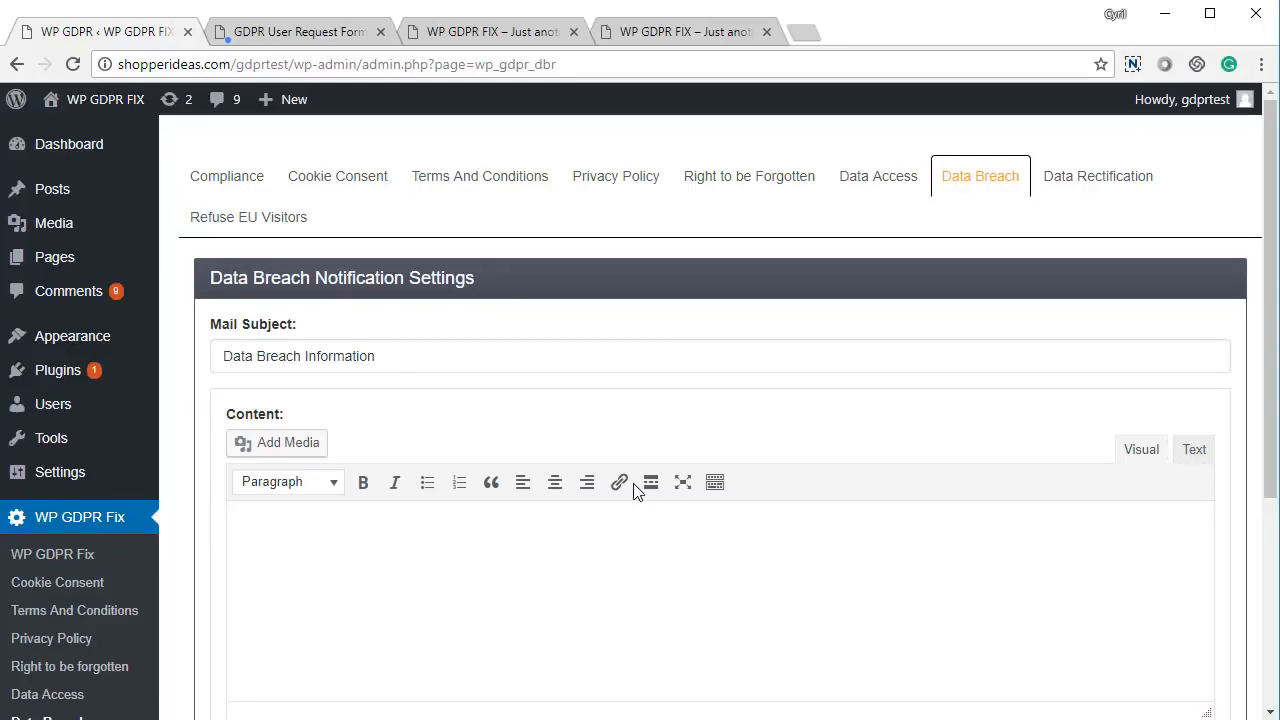
pyautogui.scroll(-2, 246, 503)
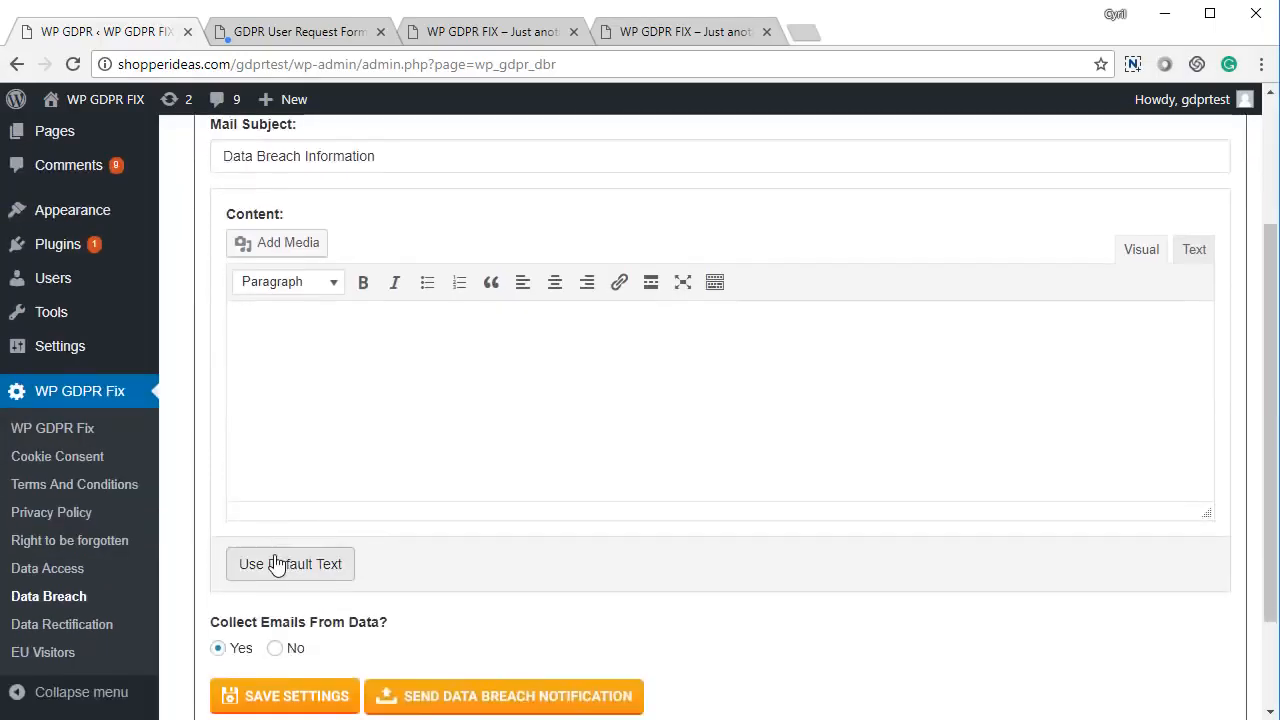
pyautogui.click(277, 563)
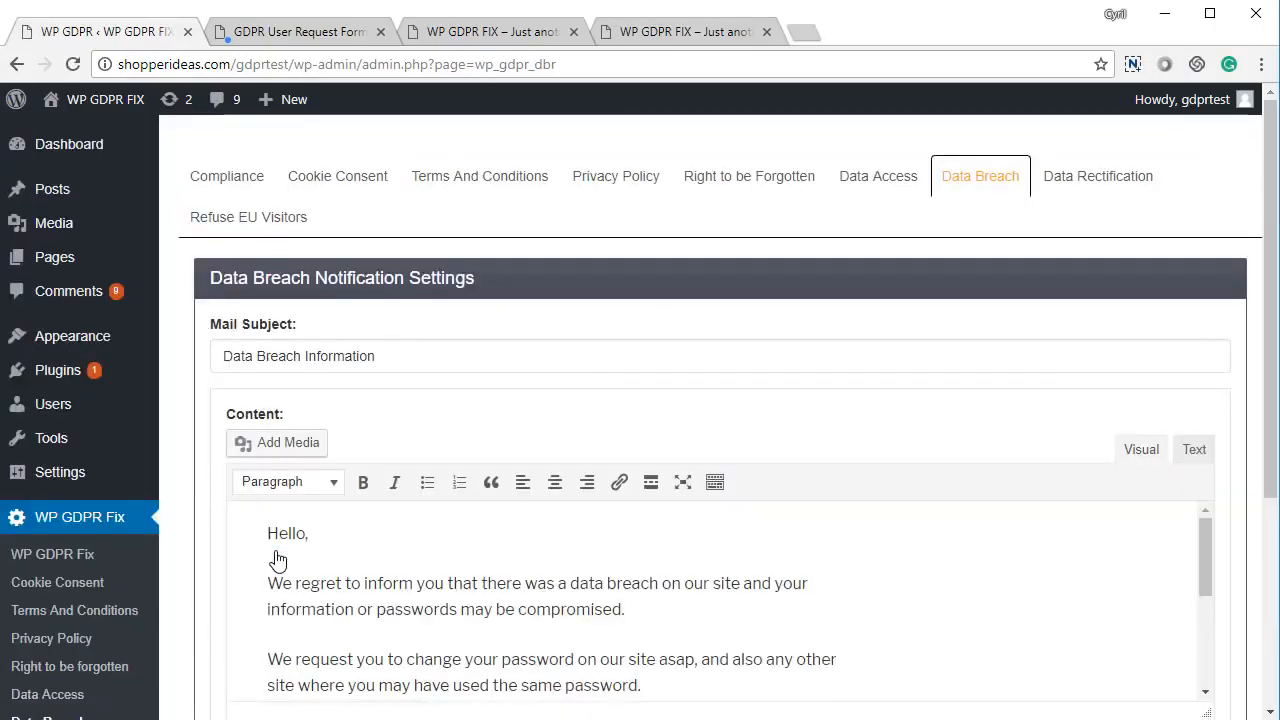
pyautogui.scroll(-3, 300, 535)
pyautogui.scroll(-2, 351, 443)
pyautogui.scroll(1, 351, 437)
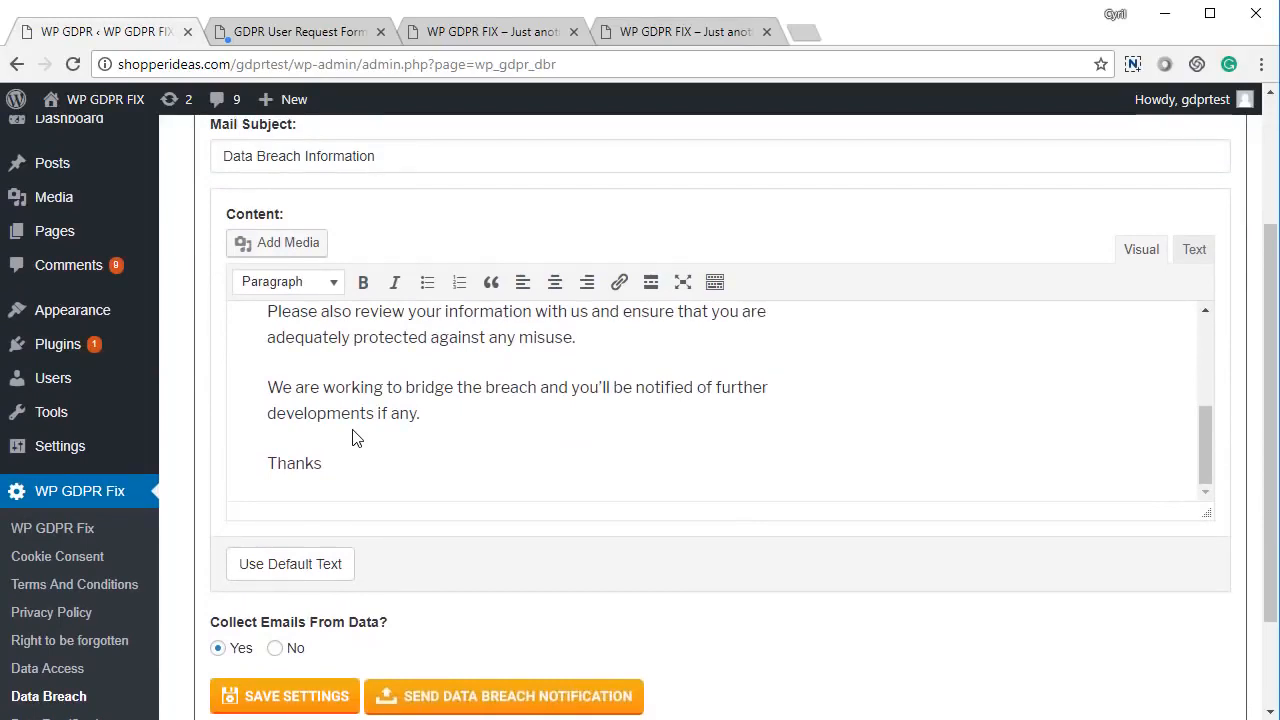
pyautogui.scroll(-2, 352, 437)
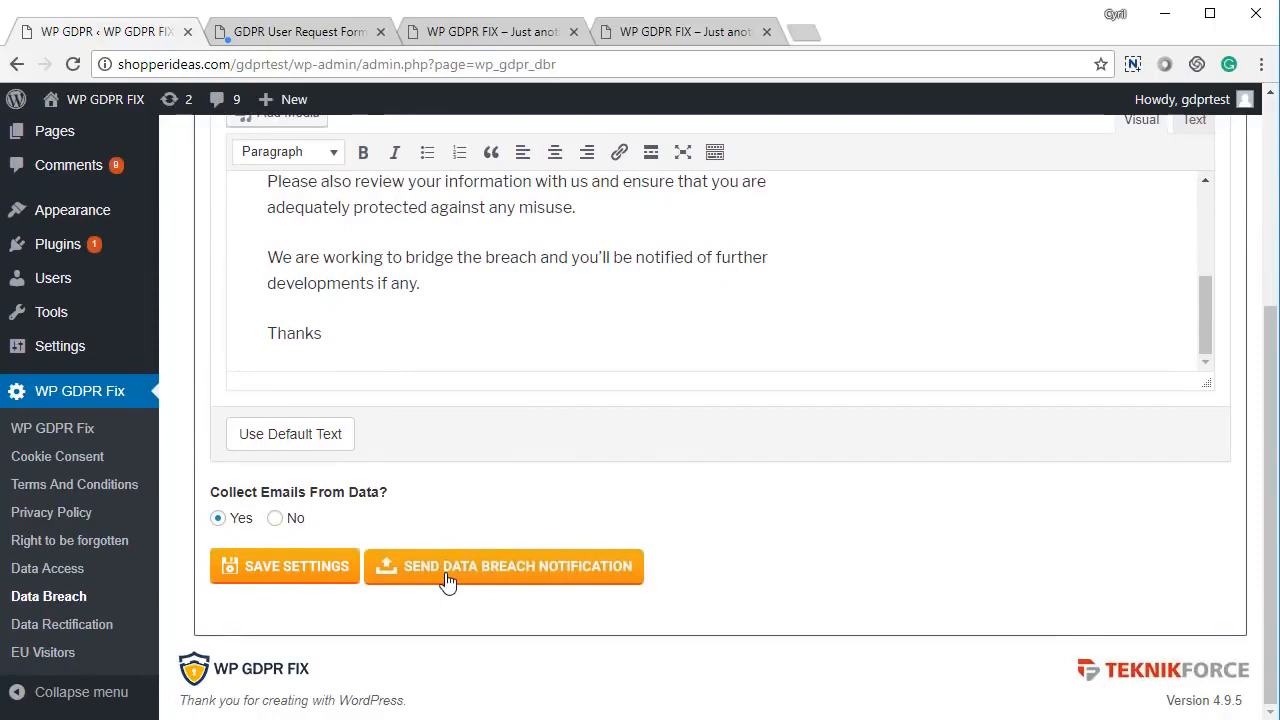
pyautogui.click(304, 578)
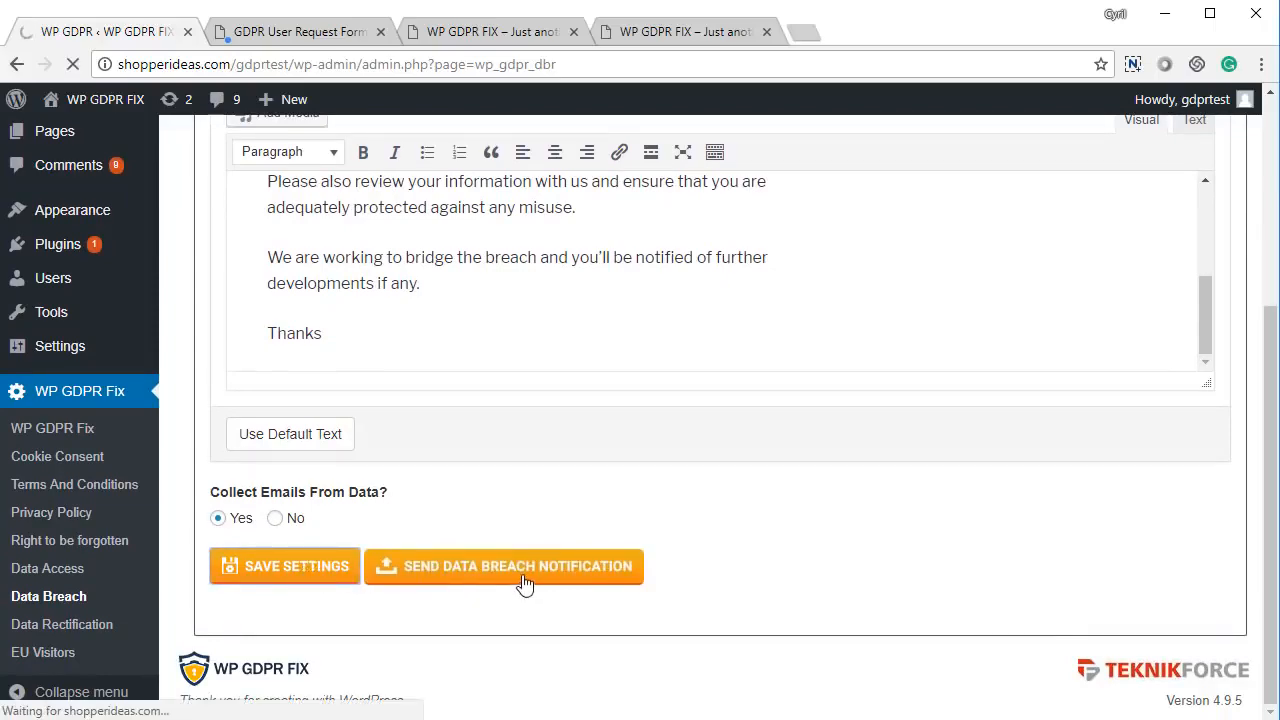
# - Send the data breach notification to users
pyautogui.scroll(-5, 520, 583)
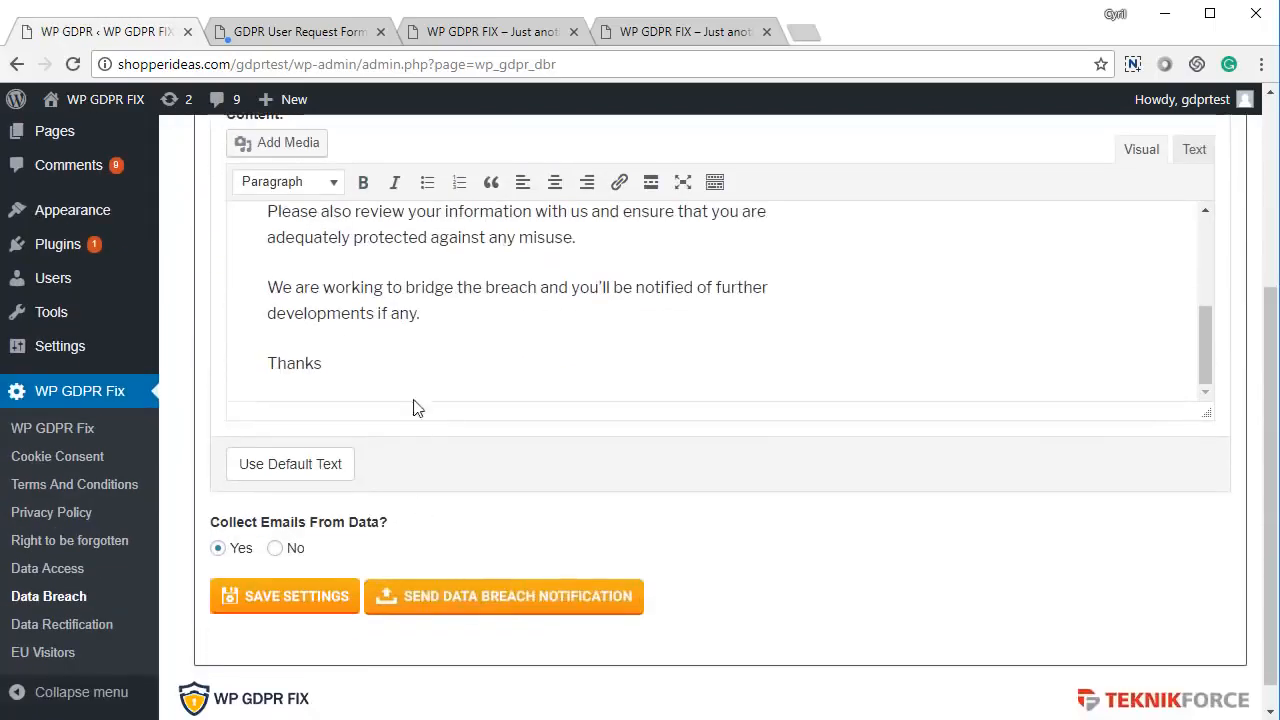
pyautogui.click(521, 600)
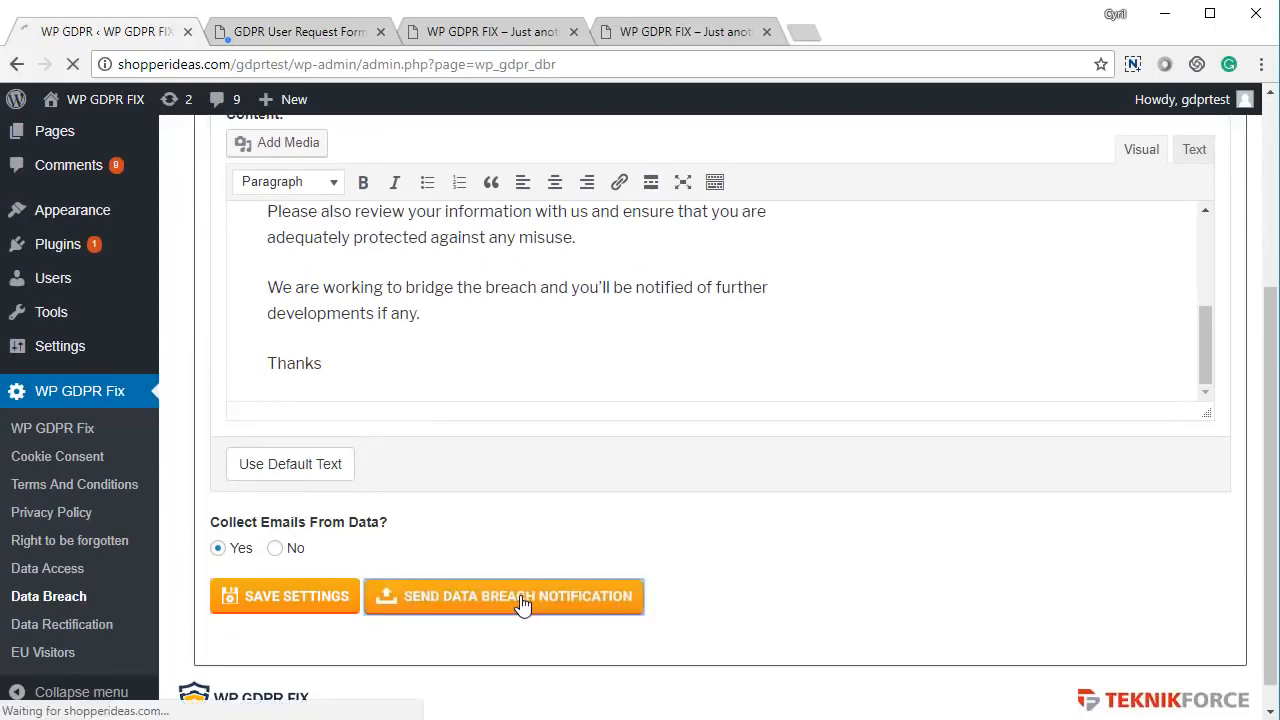
pyautogui.scroll(-2, 437, 416)
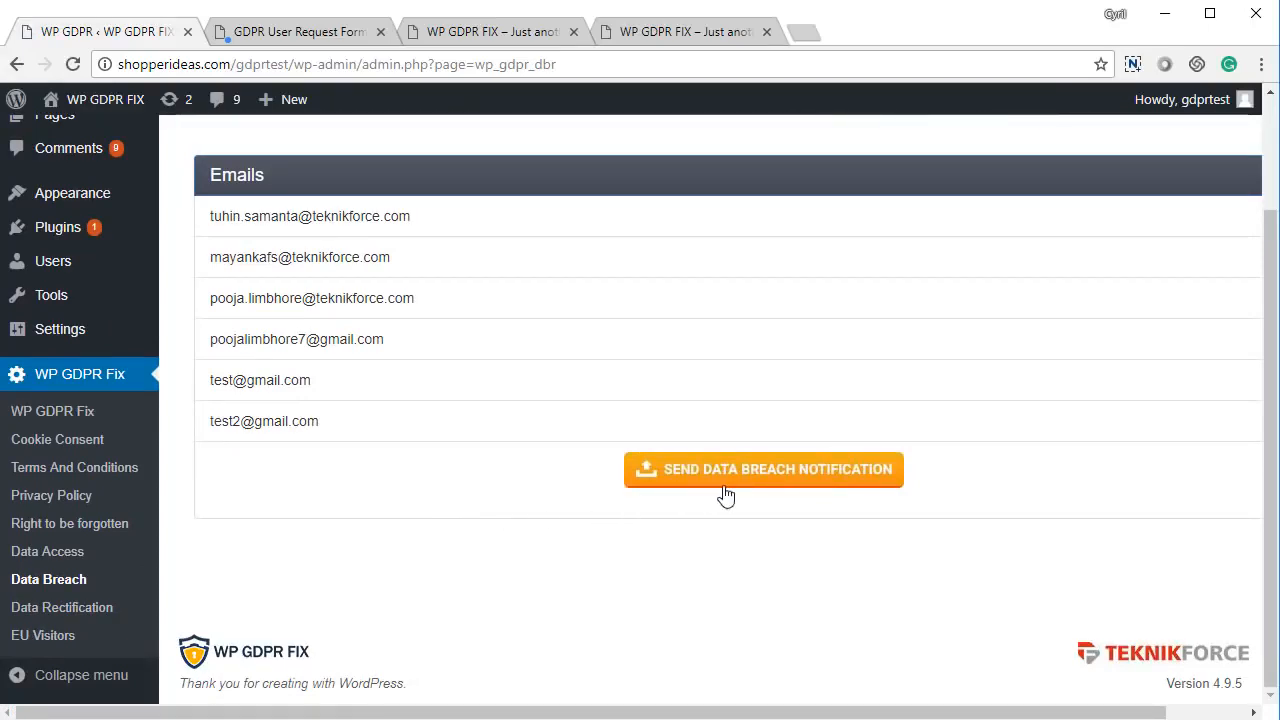
pyautogui.rightClick(400, 528)
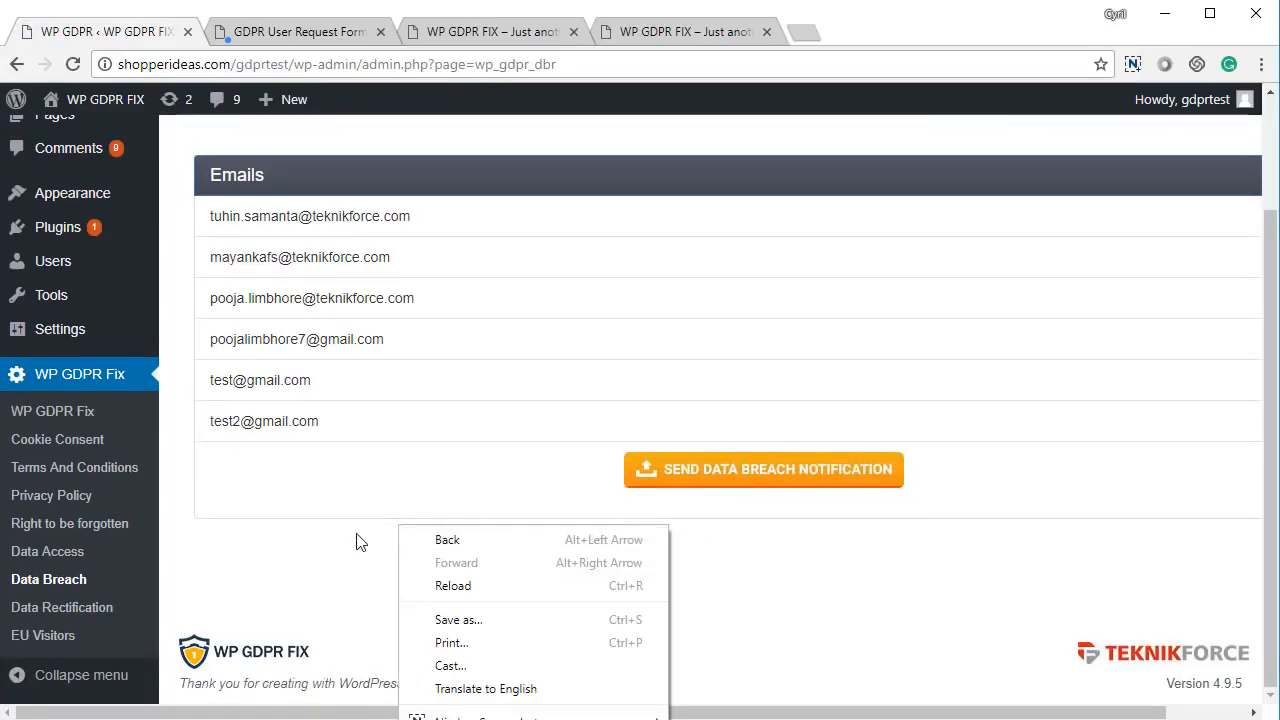
# - Switch to the Data Rectification settings
pyautogui.scroll(2, 434, 563)
pyautogui.scroll(1, 455, 585)
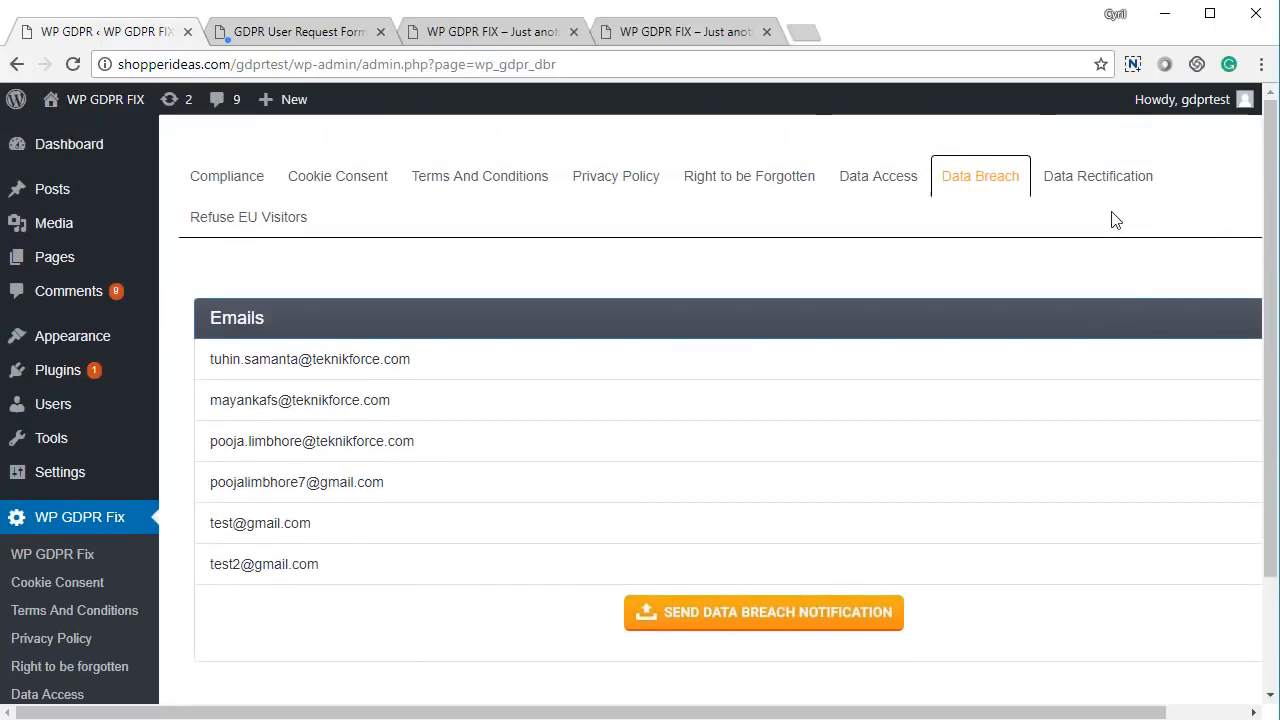
pyautogui.click(1089, 198)
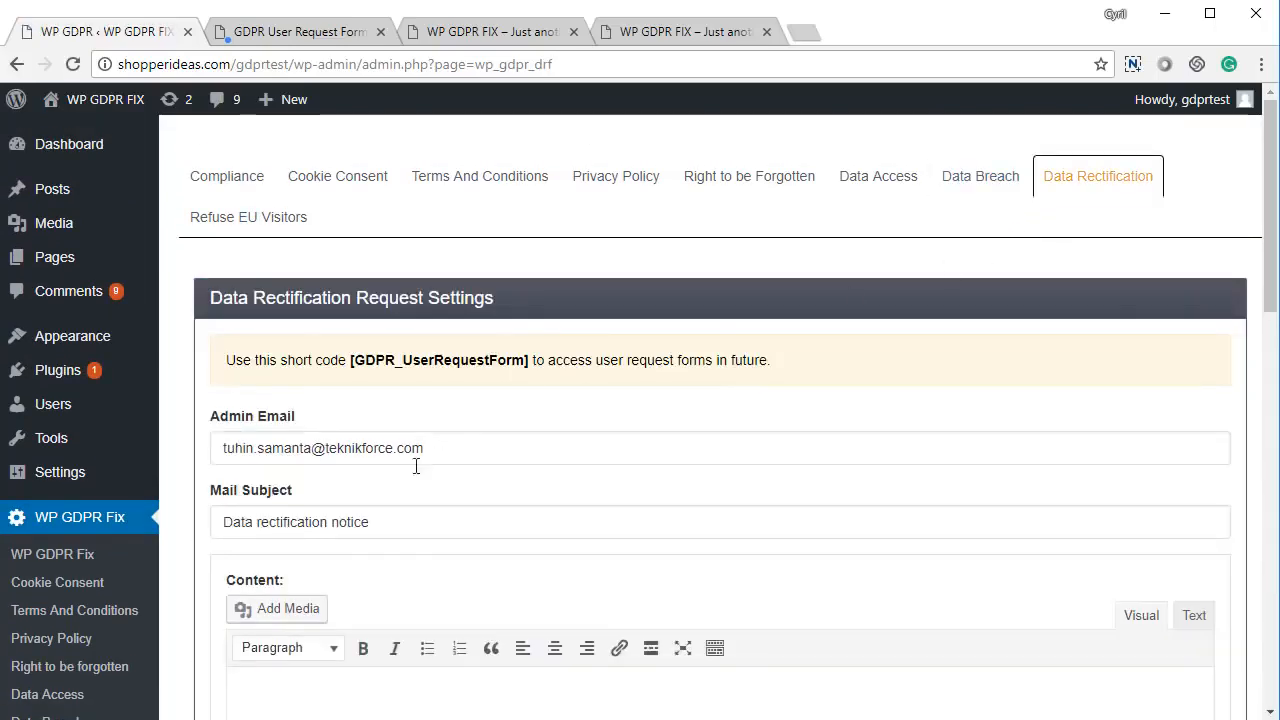
# - Insert the default 'your data has been rectified' content, save, and view the rectification requests list
pyautogui.scroll(-4, 367, 492)
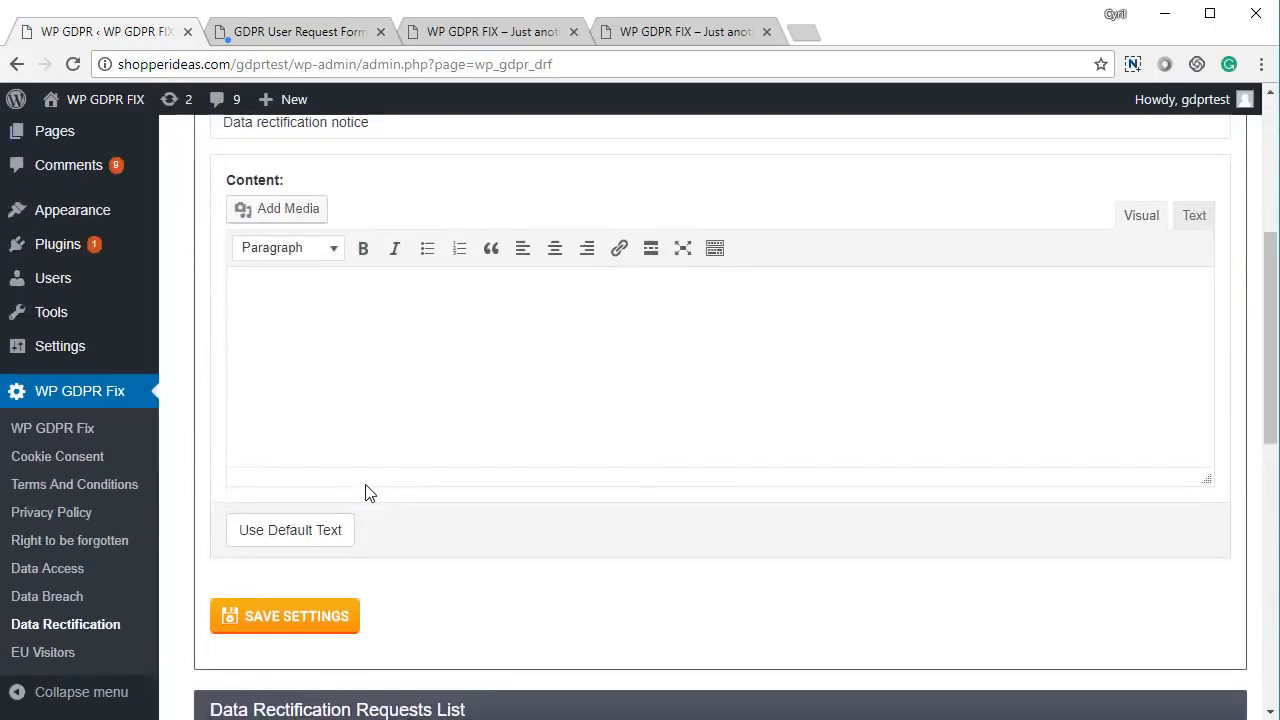
pyautogui.click(338, 548)
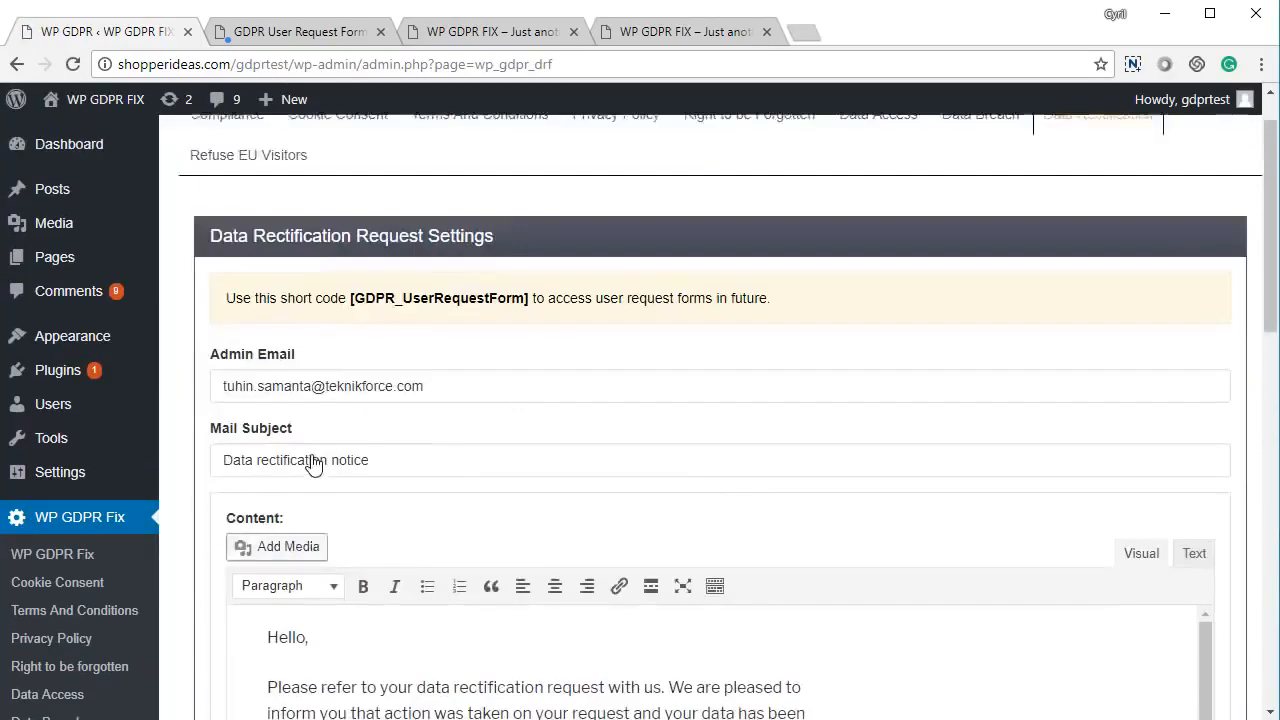
pyautogui.scroll(-2, 338, 475)
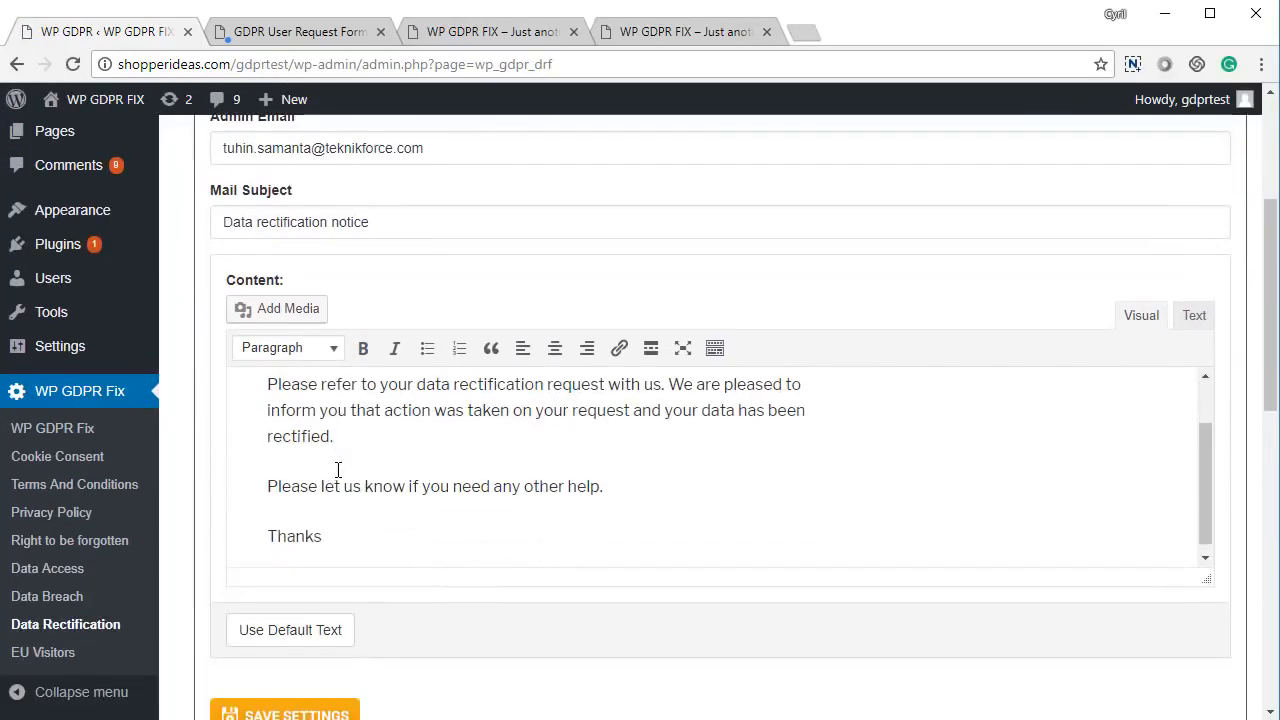
pyautogui.scroll(-3, 257, 640)
pyautogui.click(315, 425)
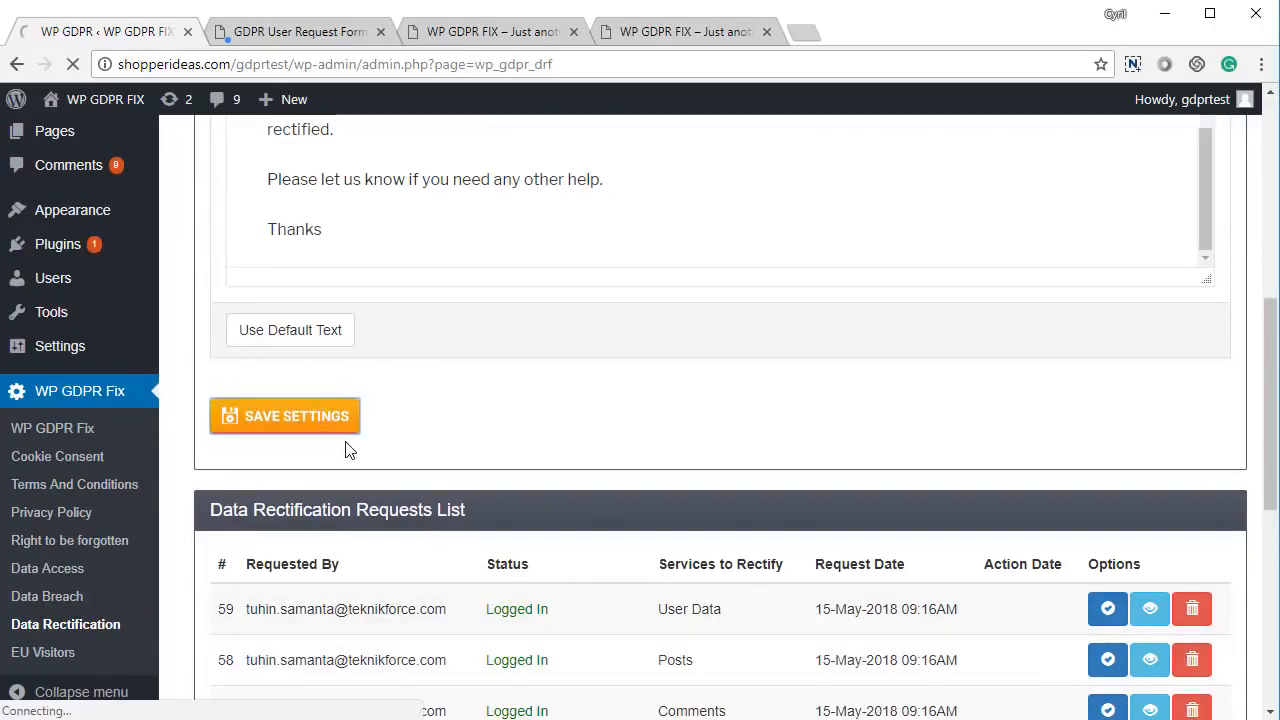
pyautogui.scroll(-5, 470, 480)
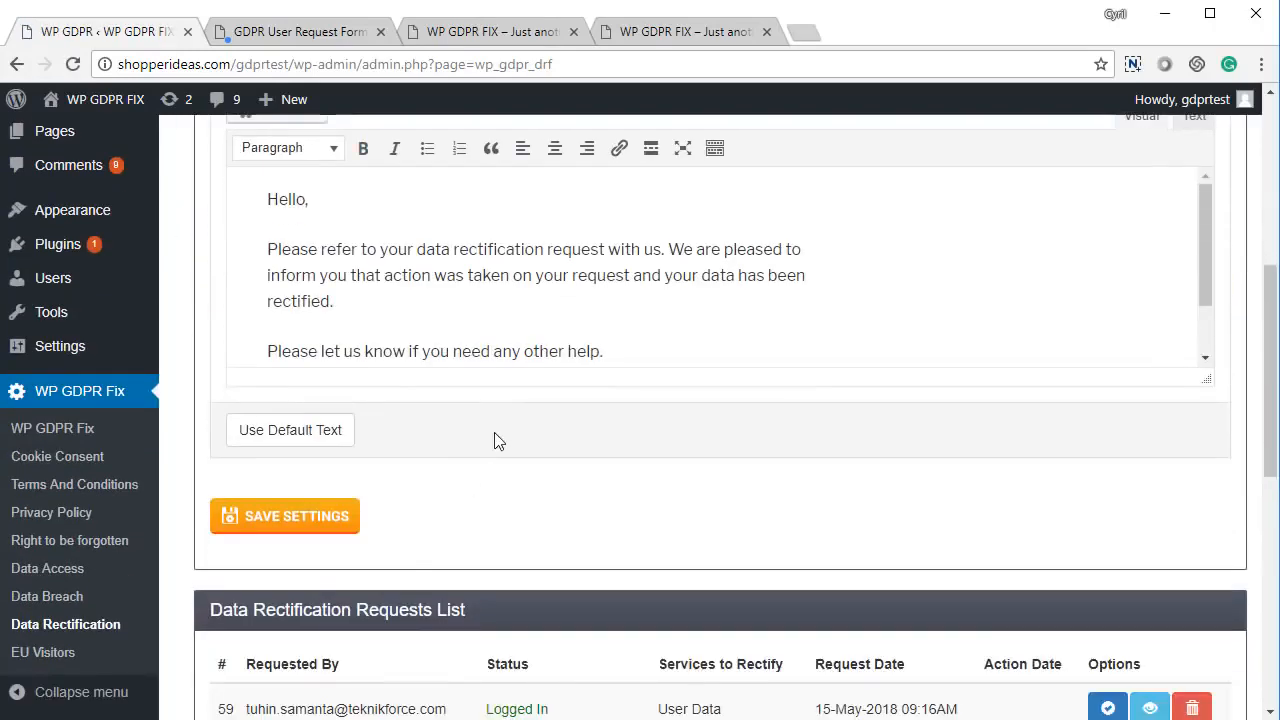
pyautogui.scroll(-2, 486, 441)
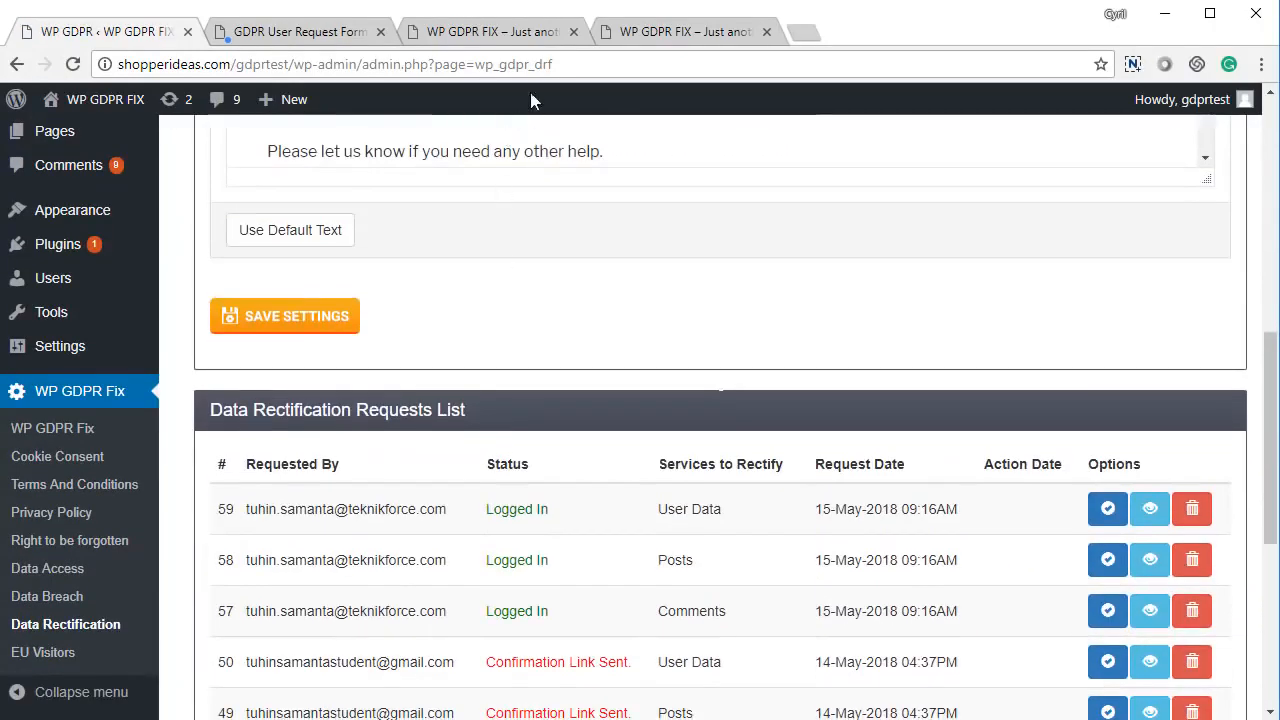
# - On the request form page, dismiss the confirmation alert and bring up the Rectify Data Request form
pyautogui.click(354, 38)
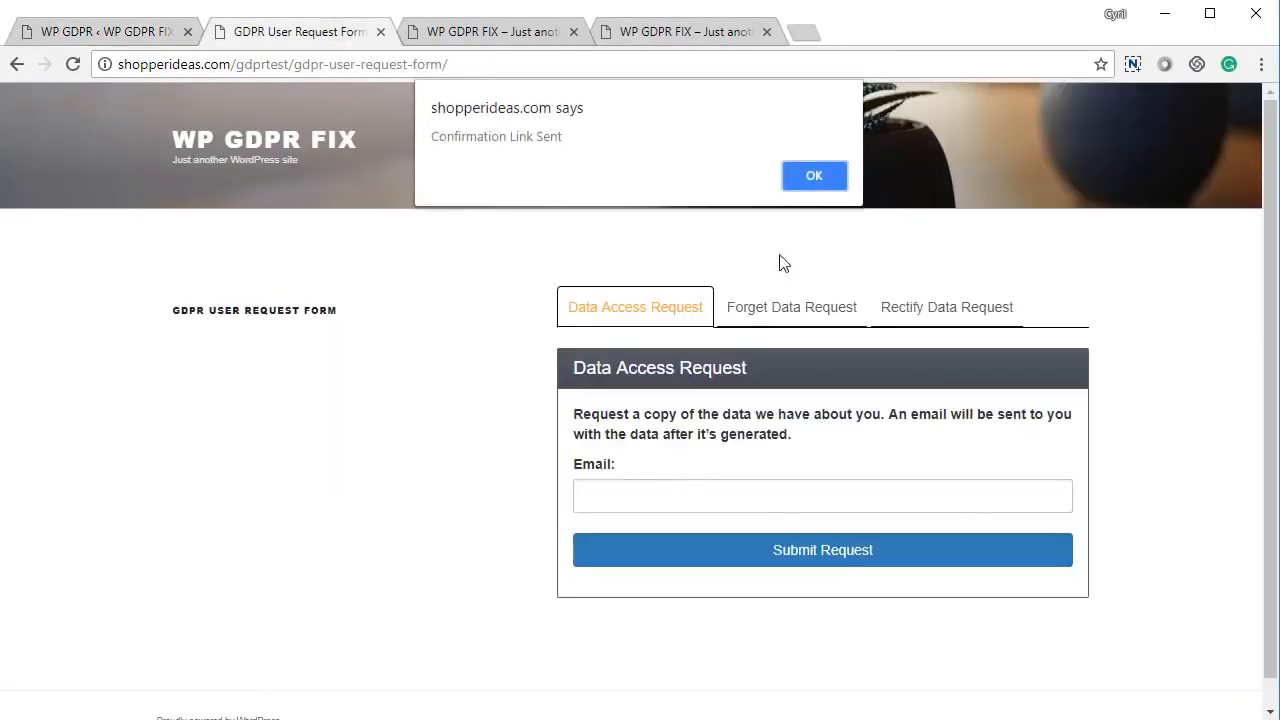
pyautogui.click(808, 185)
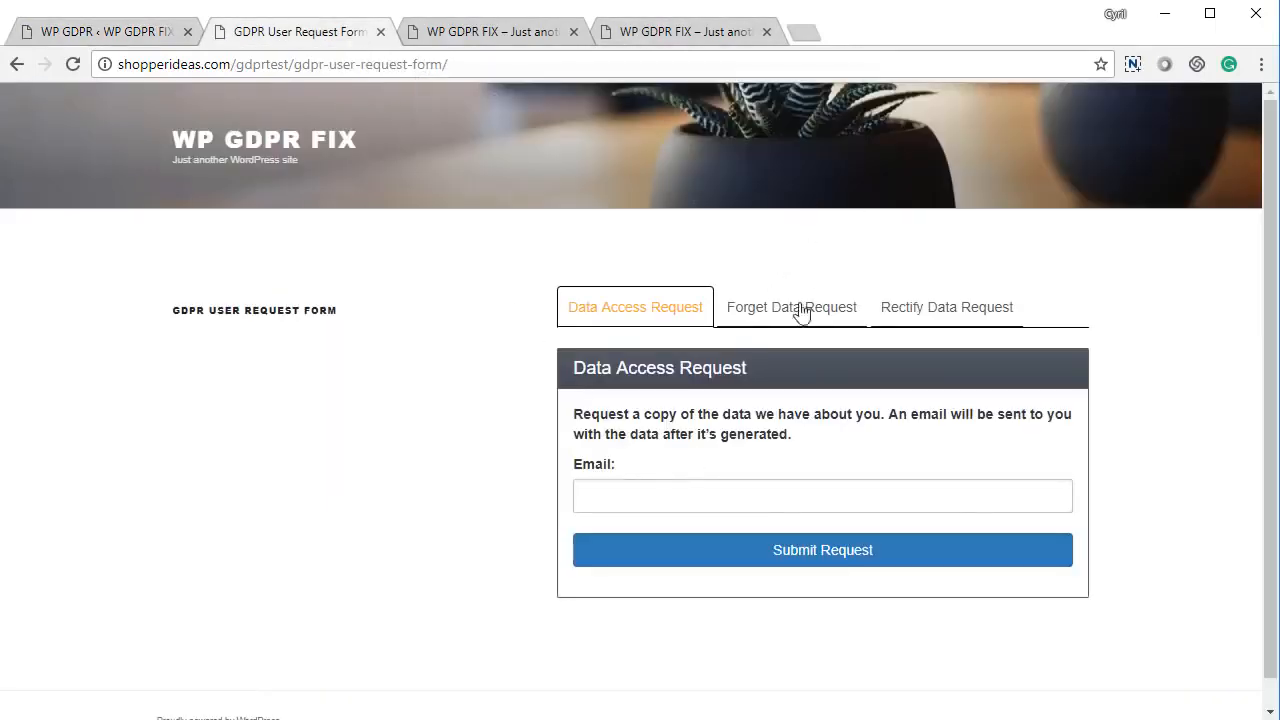
pyautogui.click(945, 314)
# - Submit a User Data-only rectification request asking for a name change, with the requester's email
pyautogui.click(651, 418)
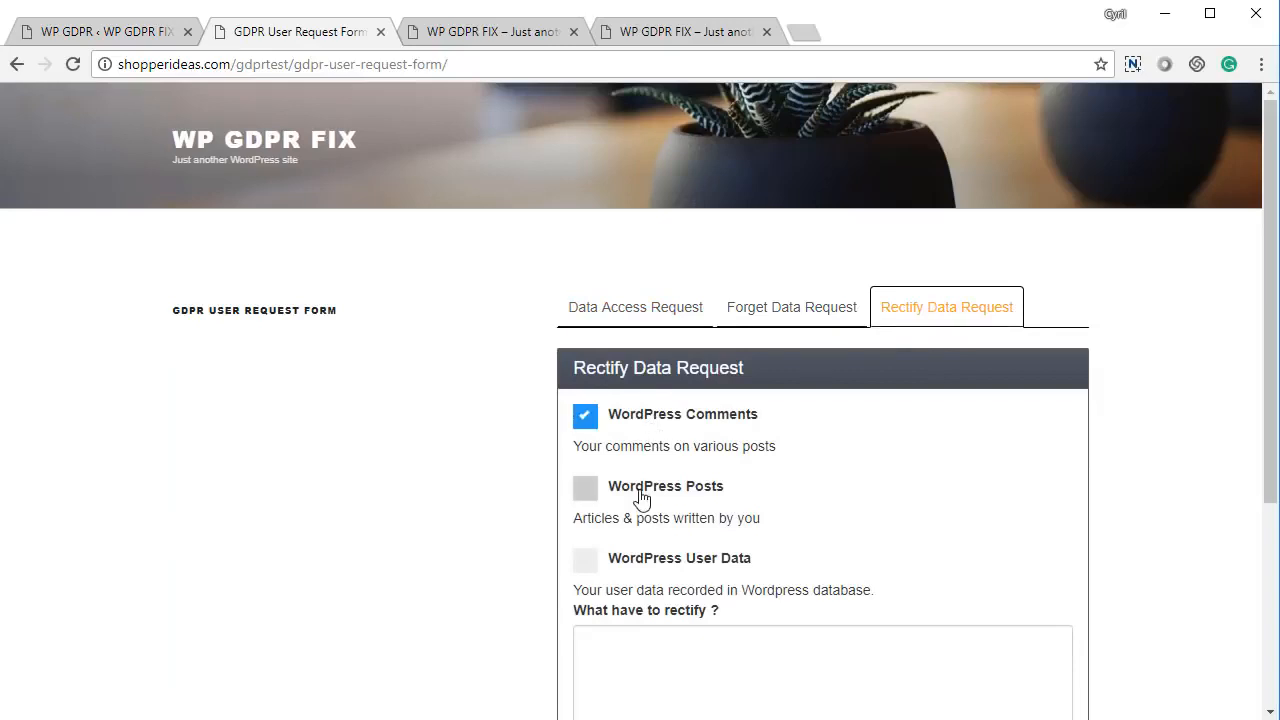
pyautogui.click(640, 492)
pyautogui.scroll(-2, 642, 538)
pyautogui.click(666, 358)
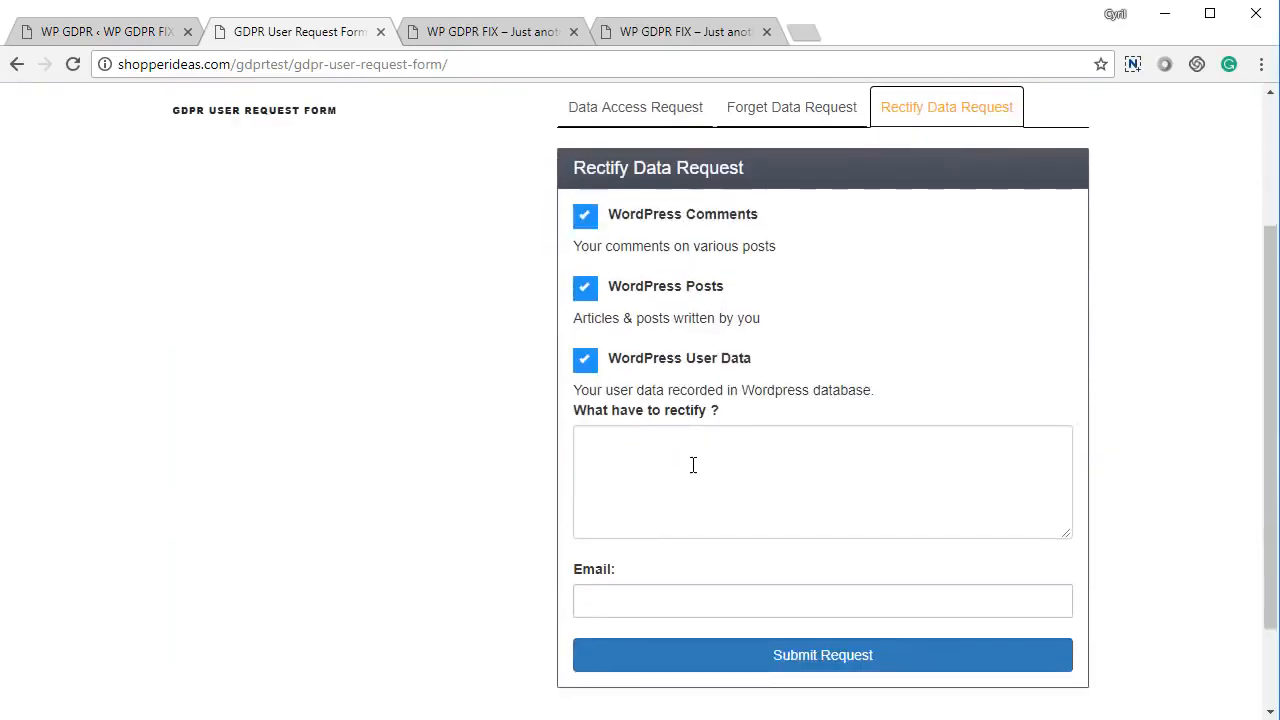
pyautogui.click(693, 475)
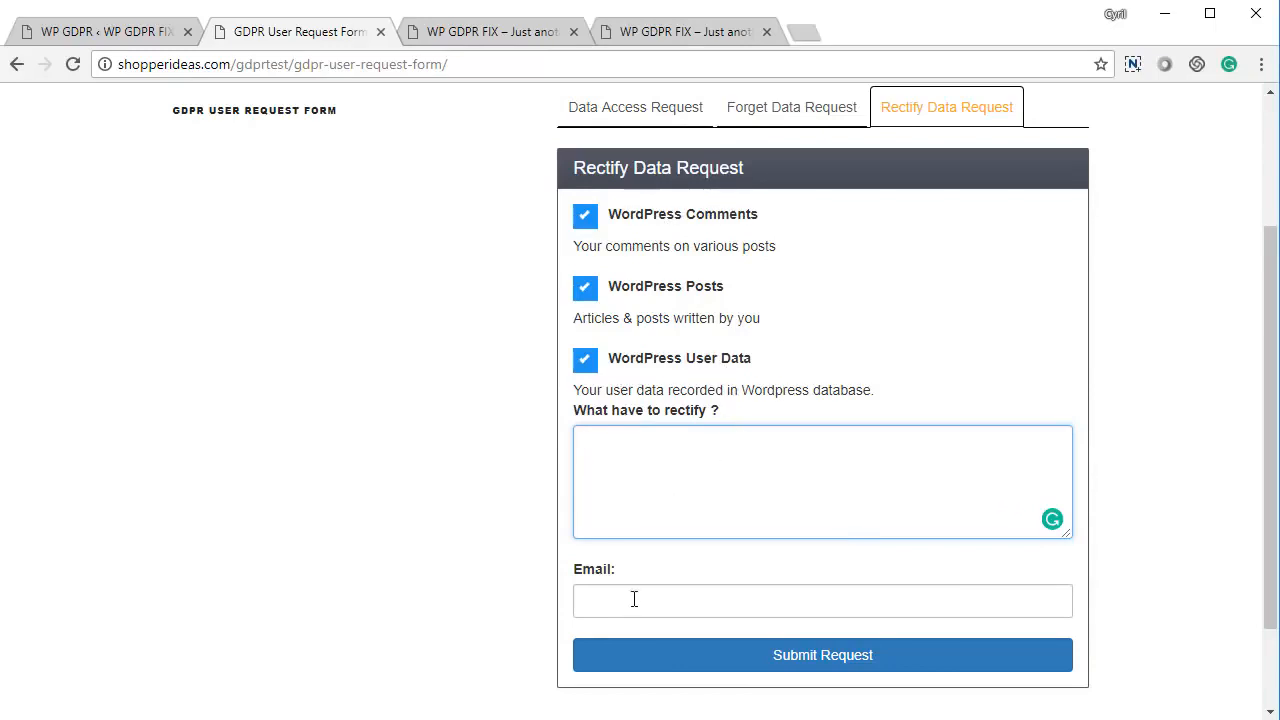
pyautogui.click(634, 599)
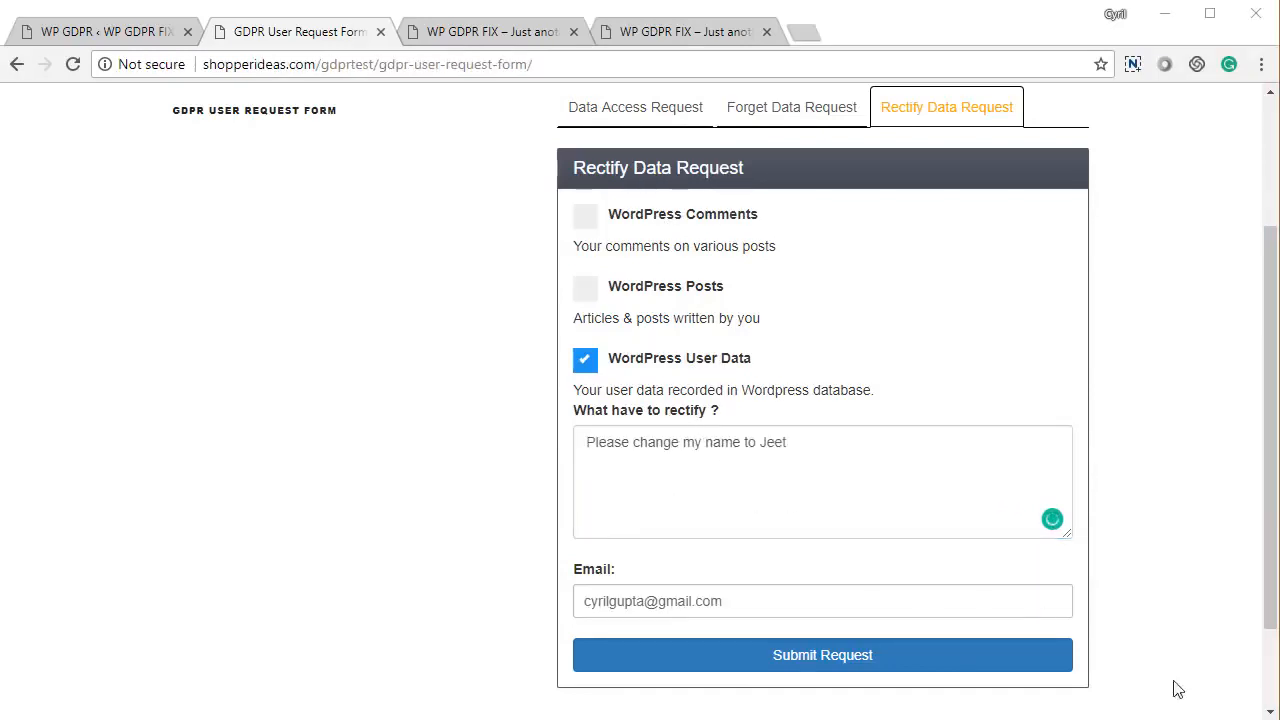
pyautogui.click(997, 664)
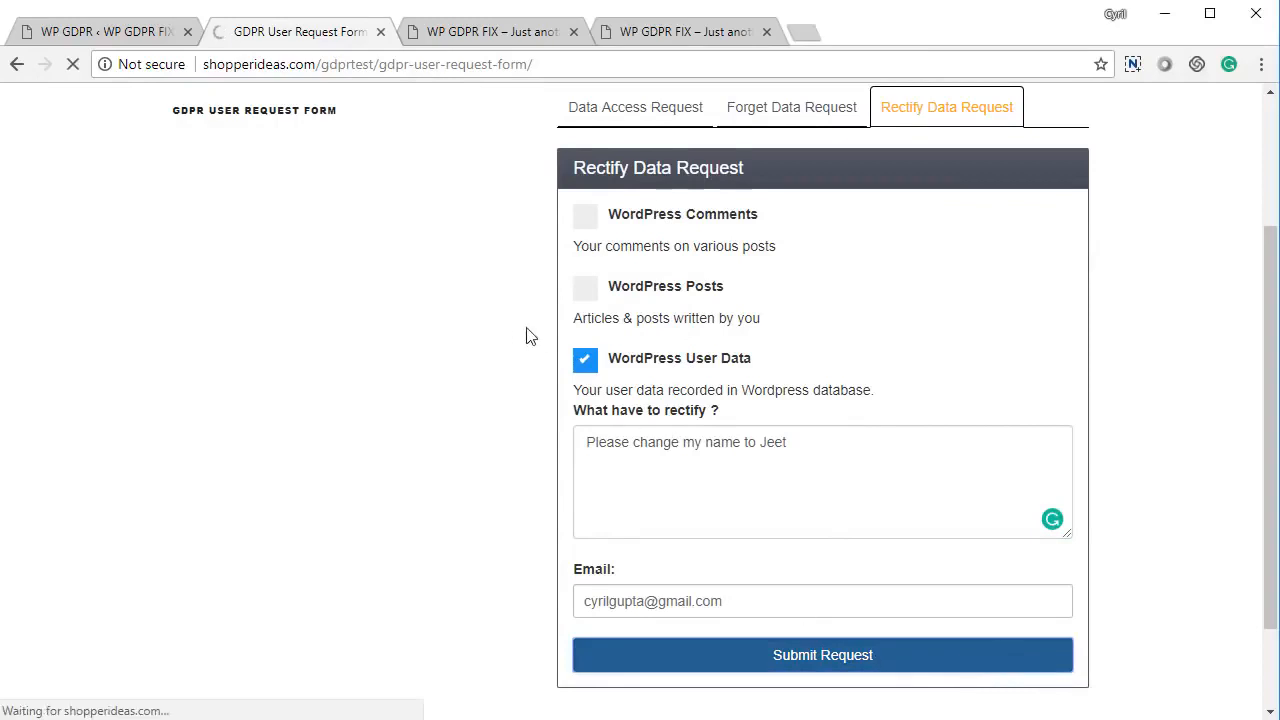
pyautogui.click(105, 31)
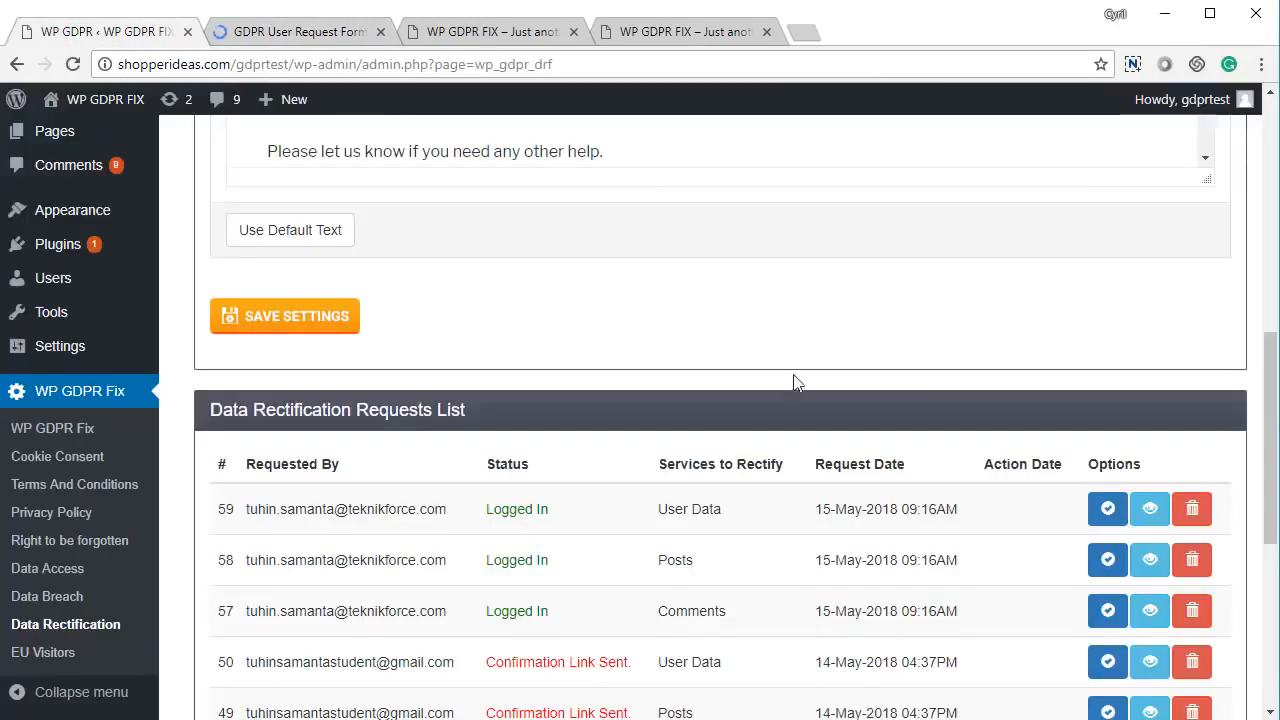
# - Reload the admin page and process new rectification request 64 from the requests list
pyautogui.scroll(10, 780, 400)
pyautogui.rightClick(474, 272)
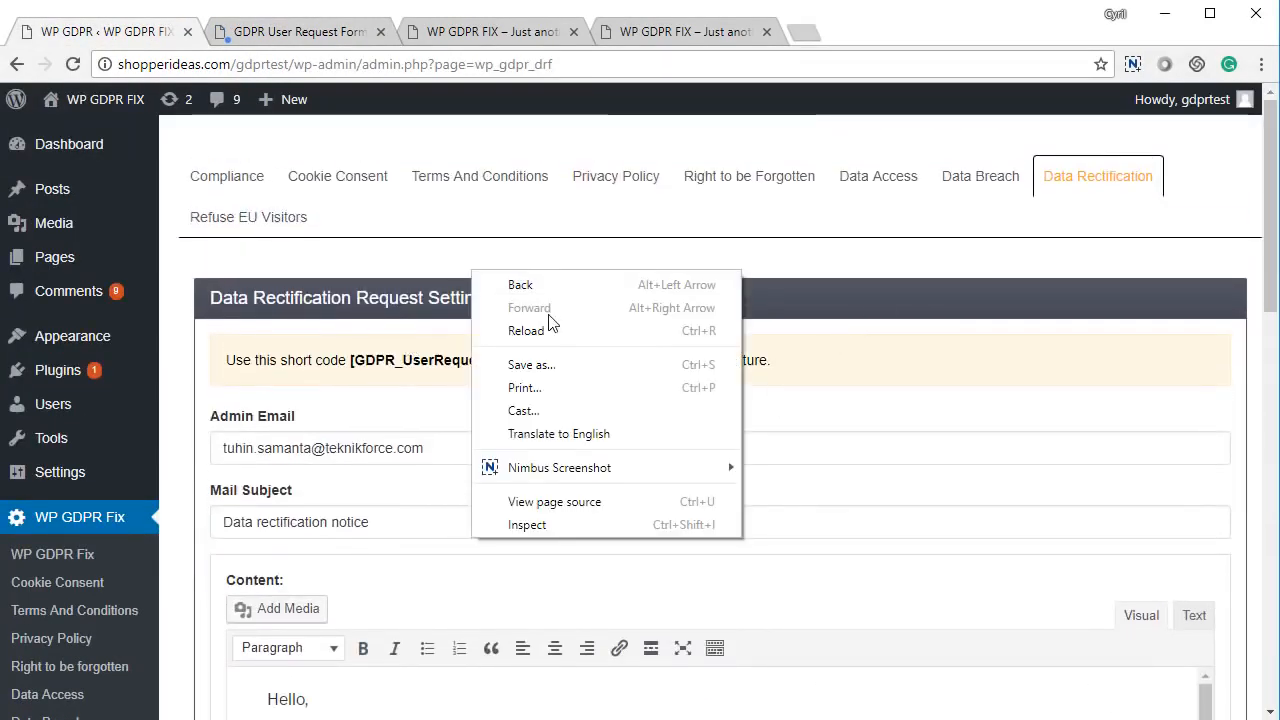
pyautogui.click(552, 330)
pyautogui.scroll(-8, 566, 480)
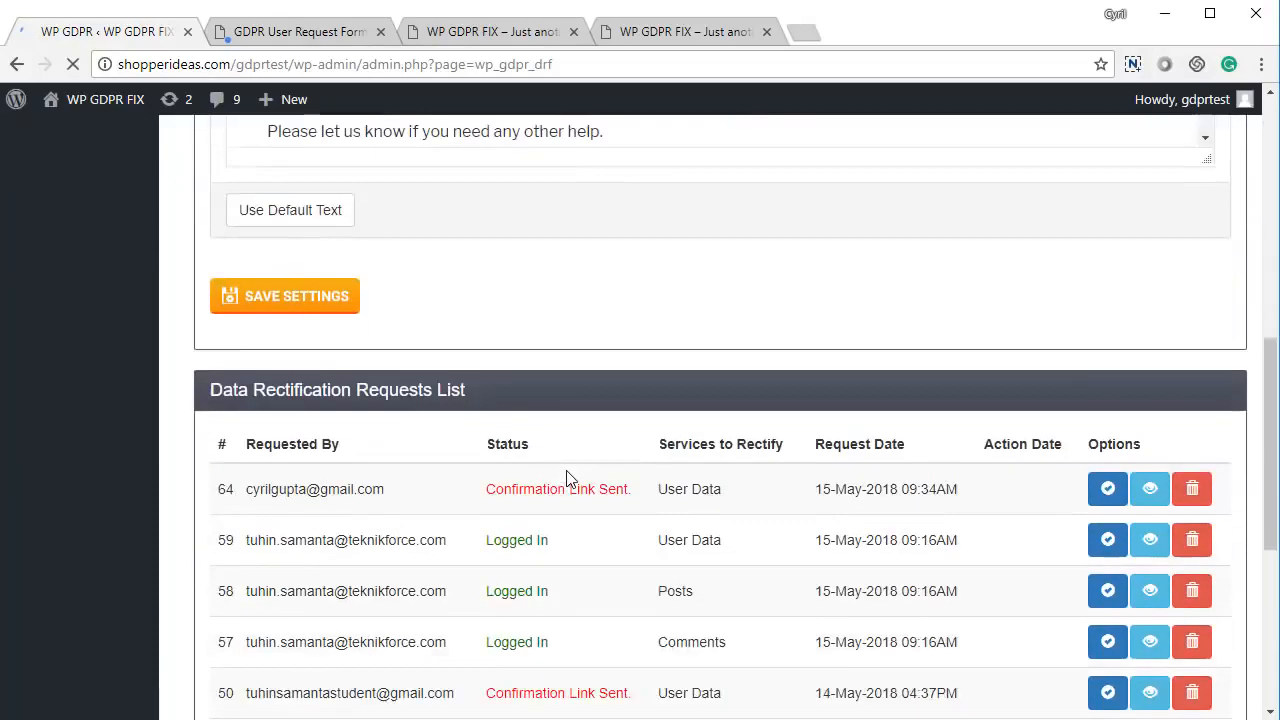
pyautogui.scroll(-3, 566, 480)
pyautogui.scroll(1, 552, 443)
pyautogui.moveTo(293, 287); pyautogui.dragTo(806, 310)
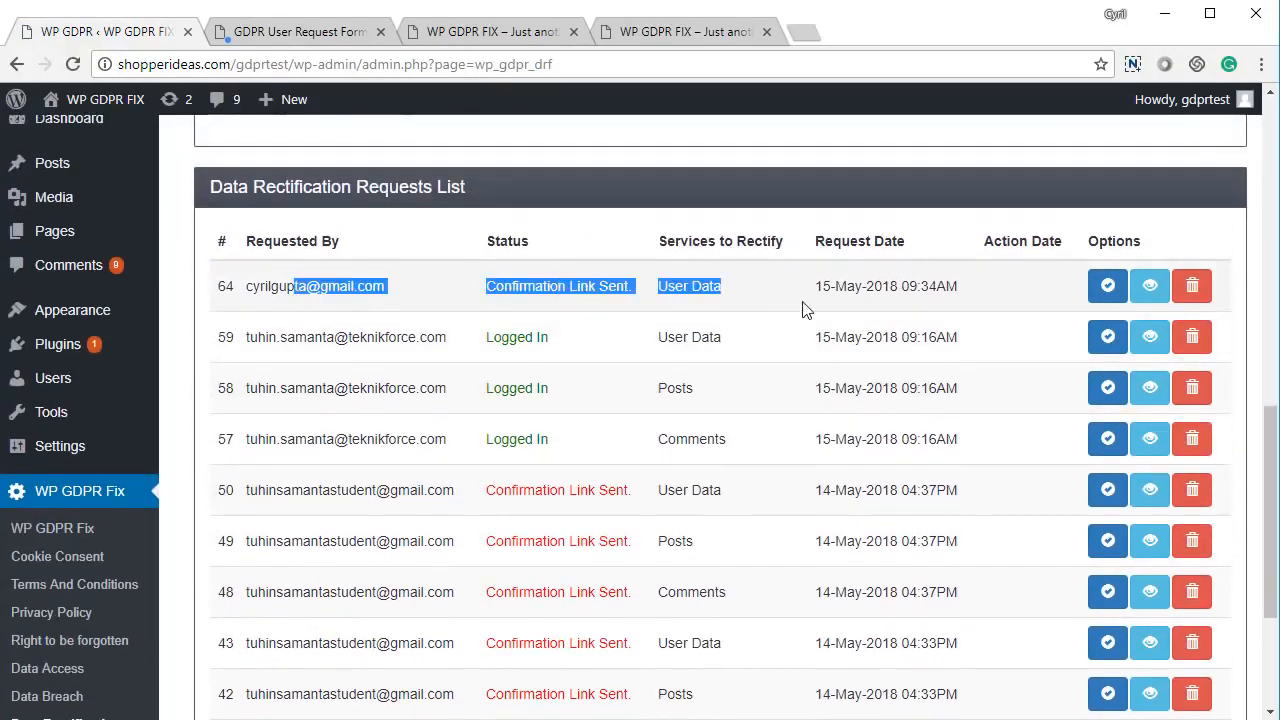
pyautogui.click(824, 306)
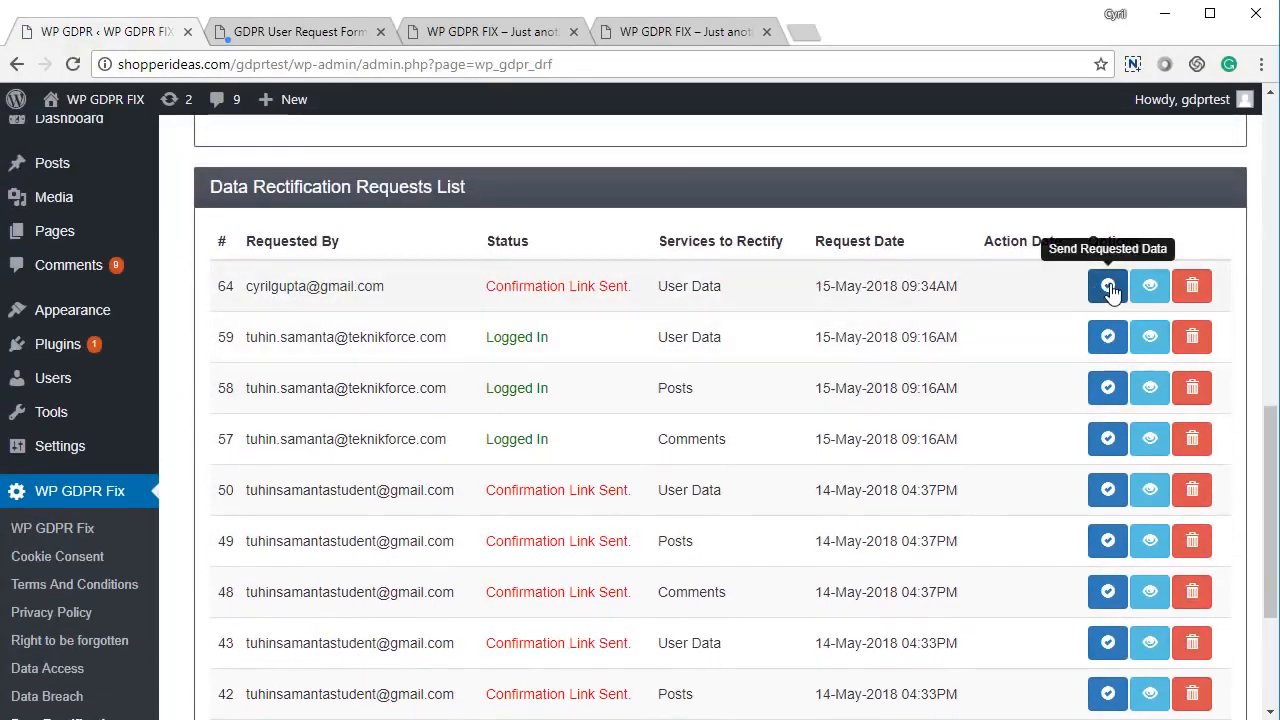
pyautogui.click(1149, 286)
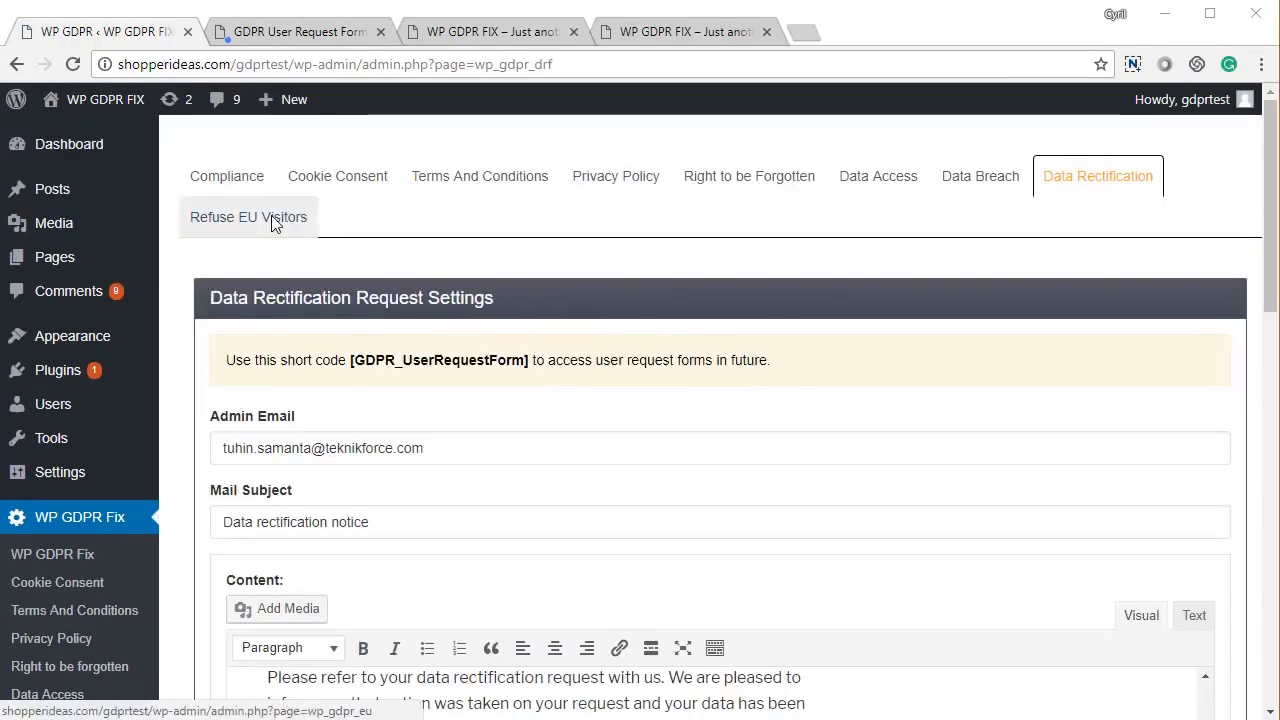
# - Save Refuse EU Visitors with 'Do not accept traffic from EU countries' left unchecked
pyautogui.click(271, 215)
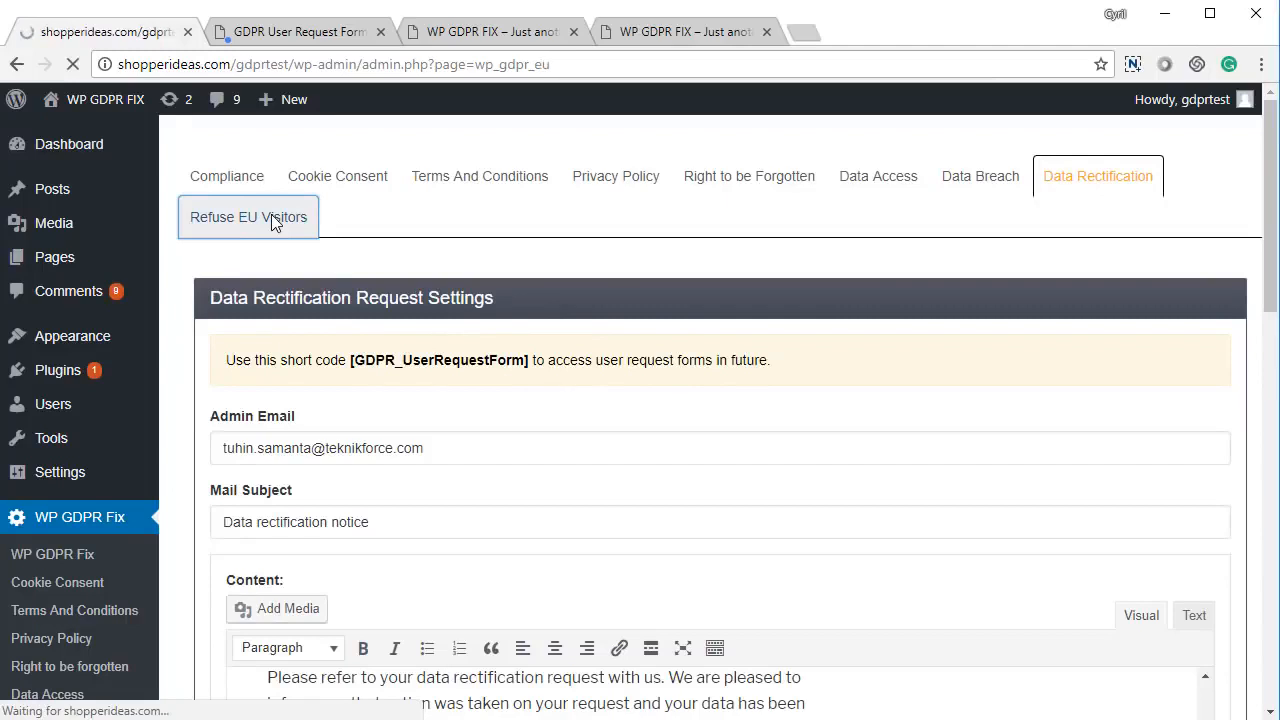
pyautogui.scroll(-3, 574, 471)
pyautogui.scroll(2, 575, 474)
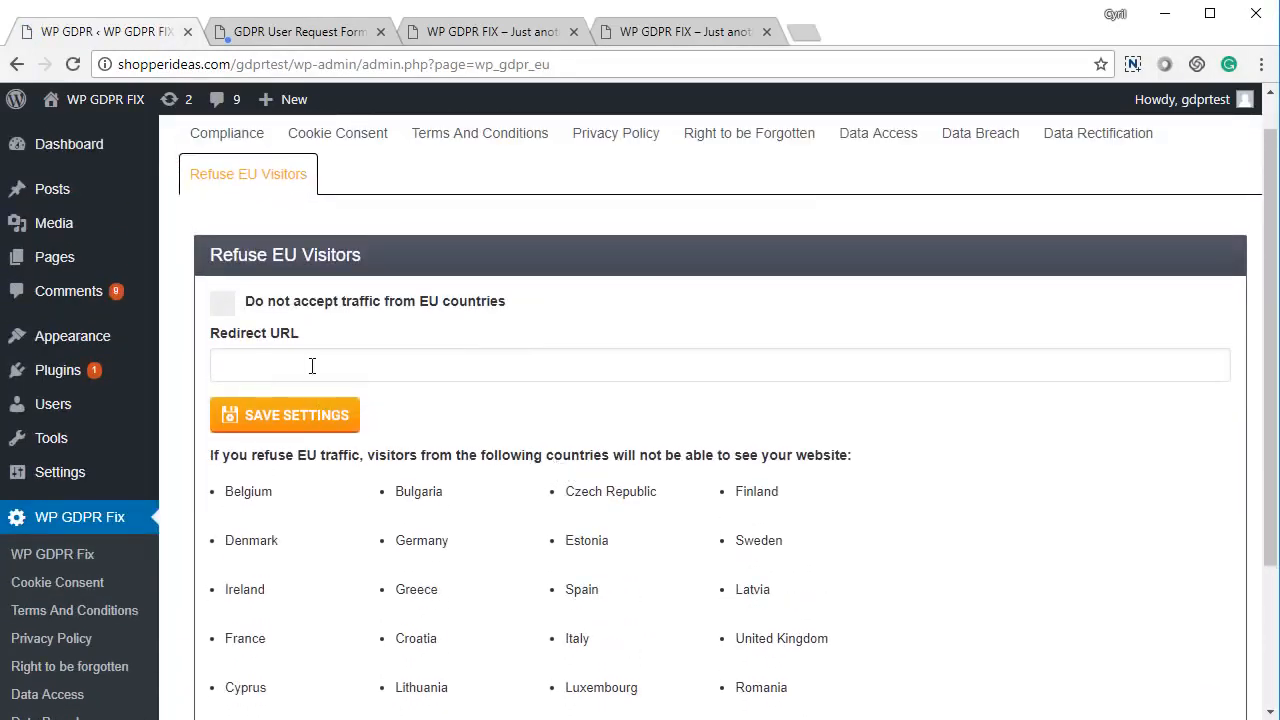
pyautogui.click(222, 302)
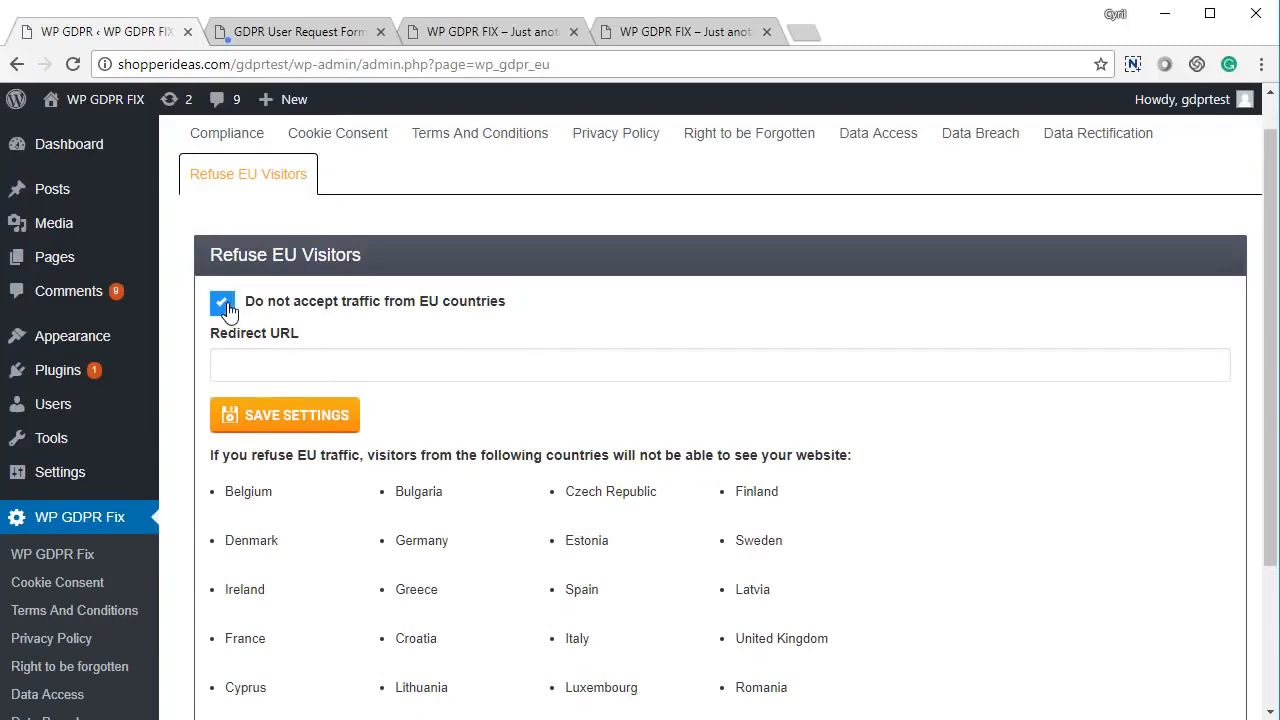
pyautogui.click(255, 360)
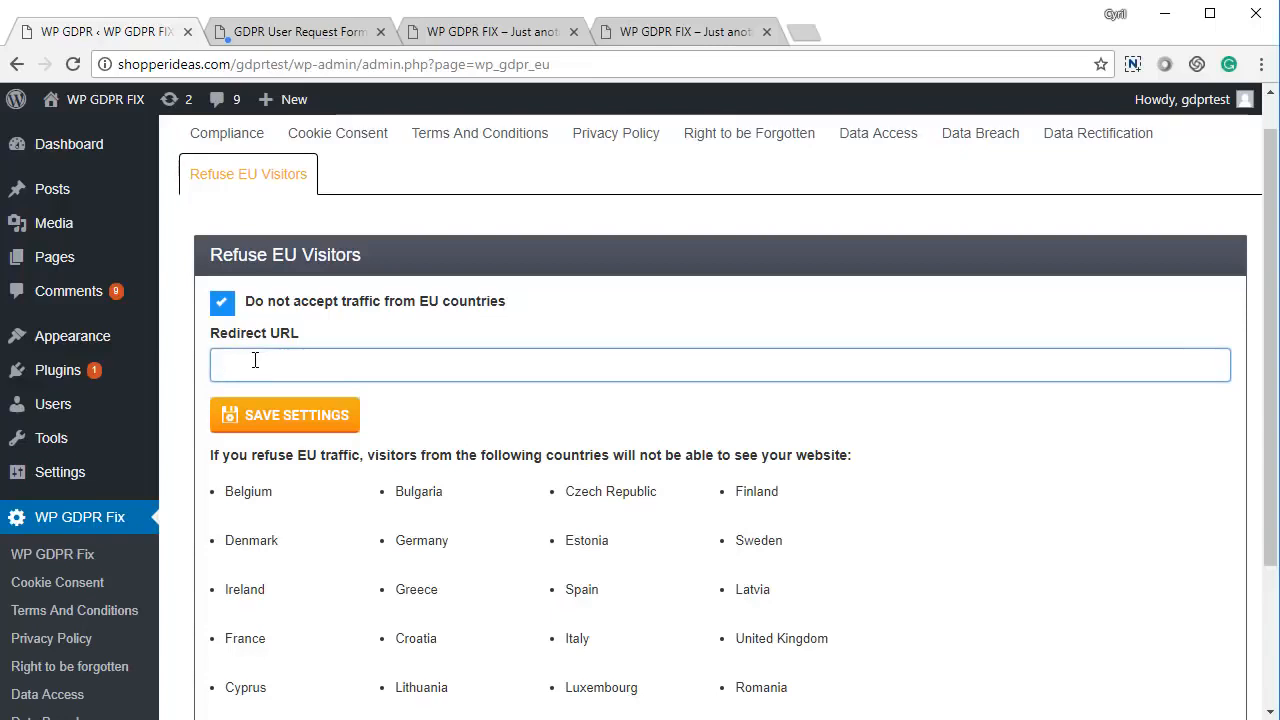
pyautogui.click(225, 304)
pyautogui.click(323, 422)
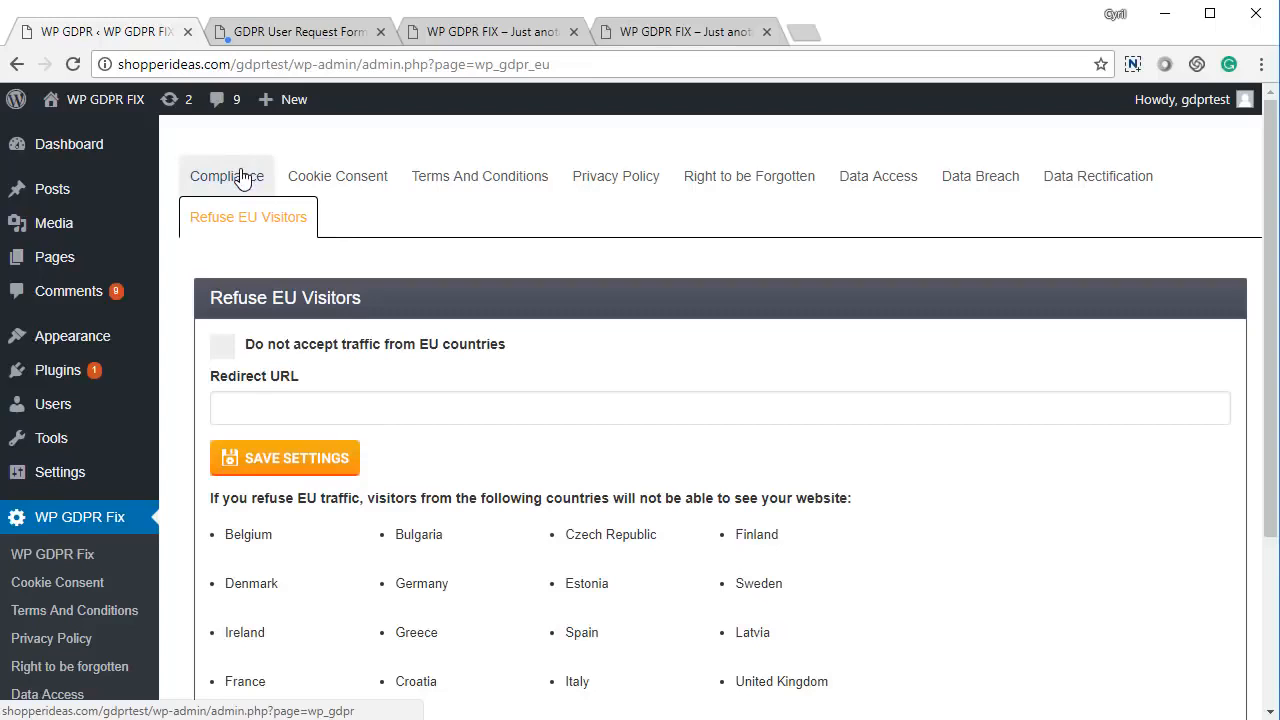
pyautogui.scroll(-2, 310, 325)
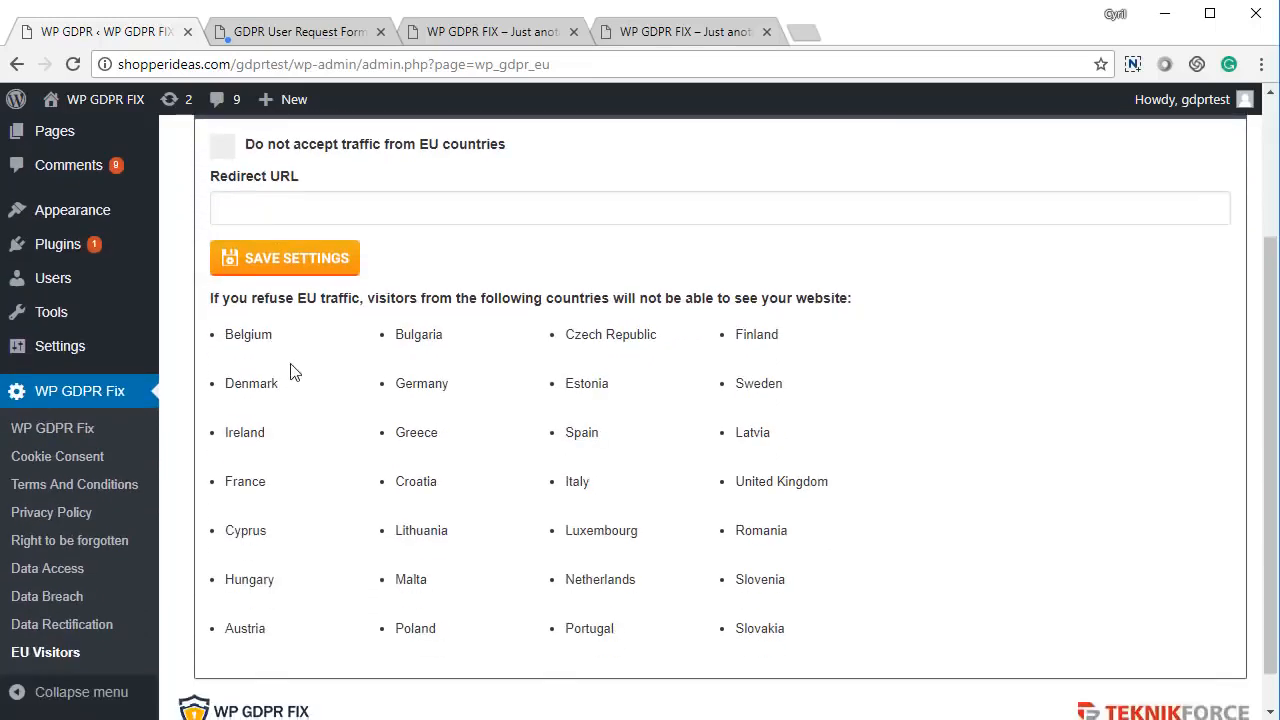
pyautogui.scroll(2, 247, 198)
# - Review the Compliance overview, from Accept EU traffic through Data Rectification Requirements, all marked compliant
pyautogui.click(218, 188)
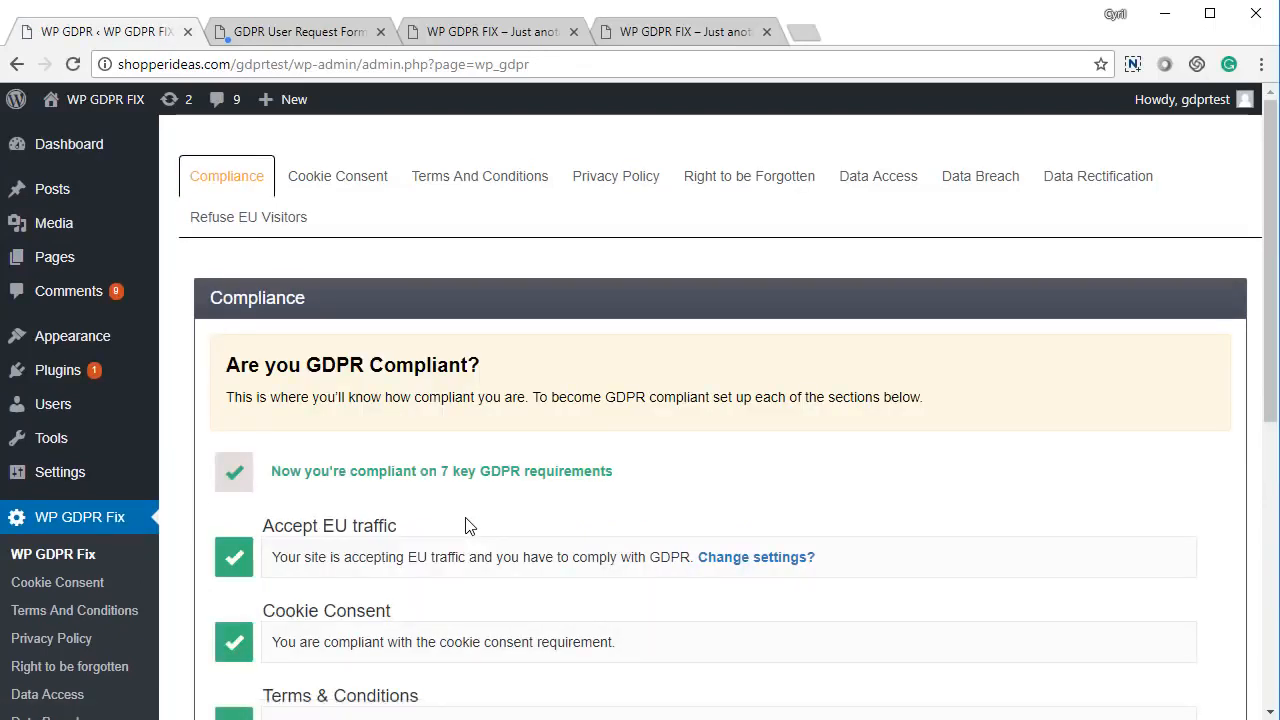
pyautogui.scroll(-6, 465, 525)
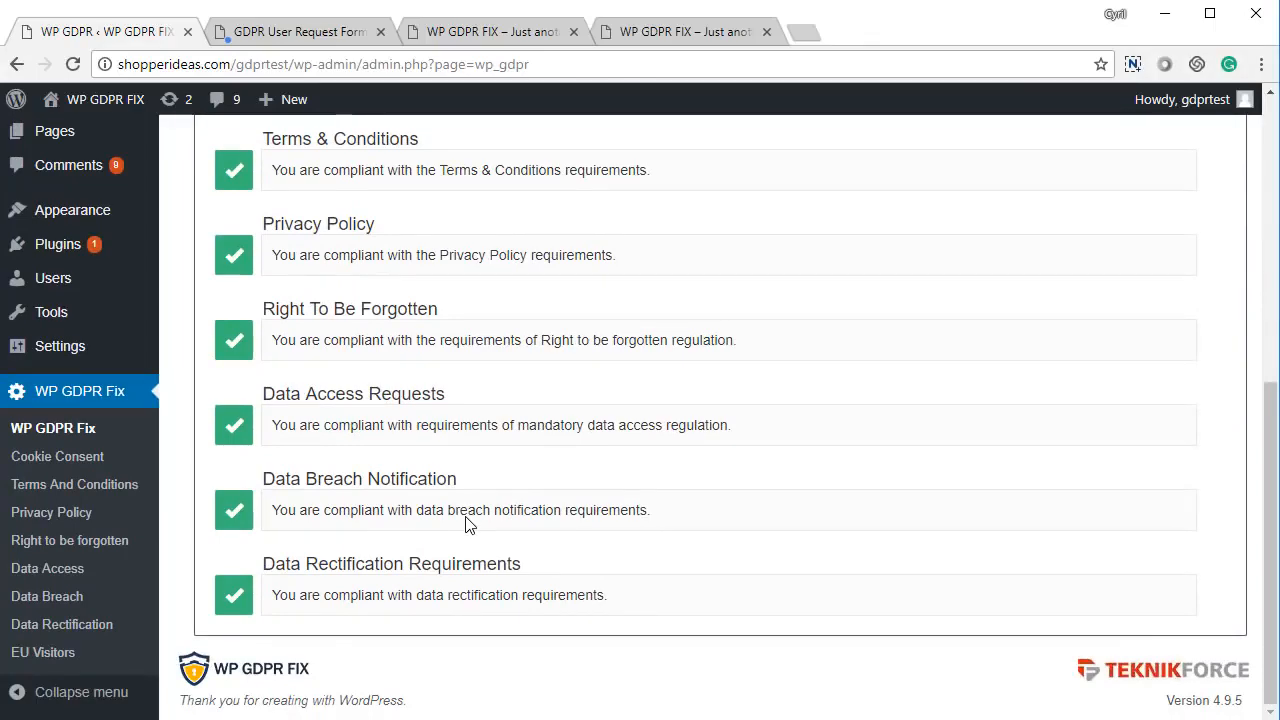
pyautogui.scroll(6, 465, 525)
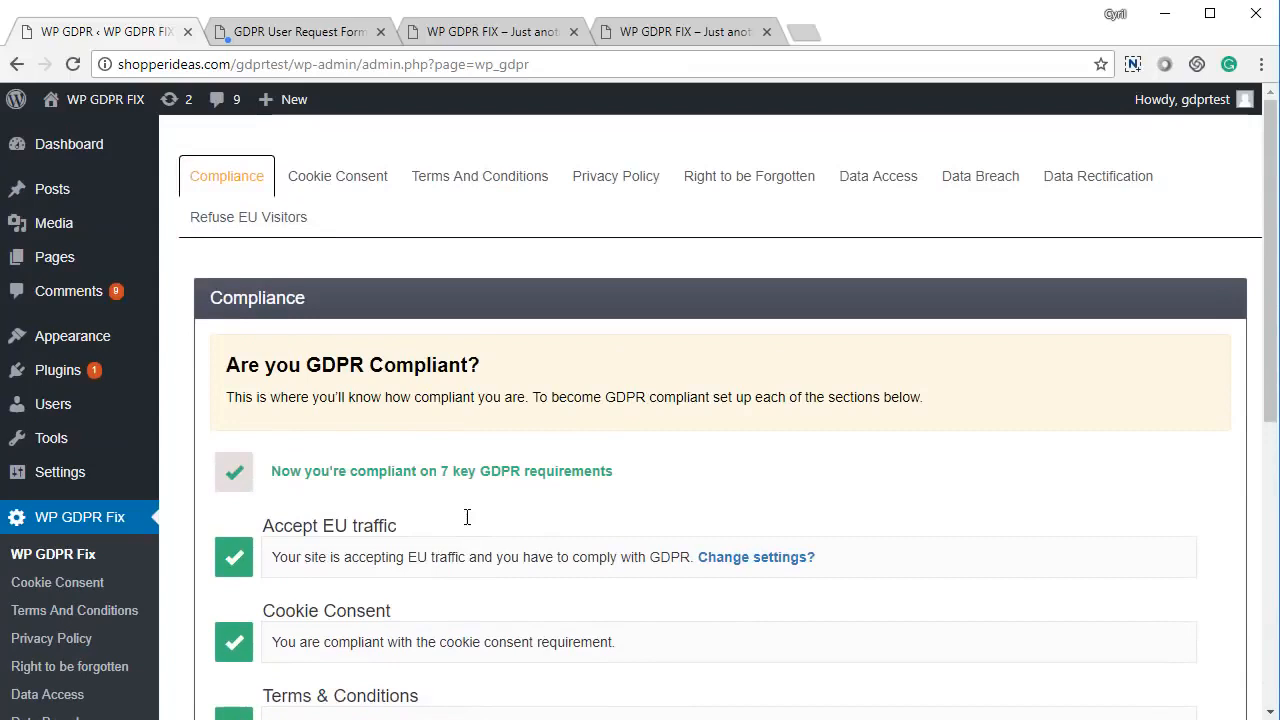